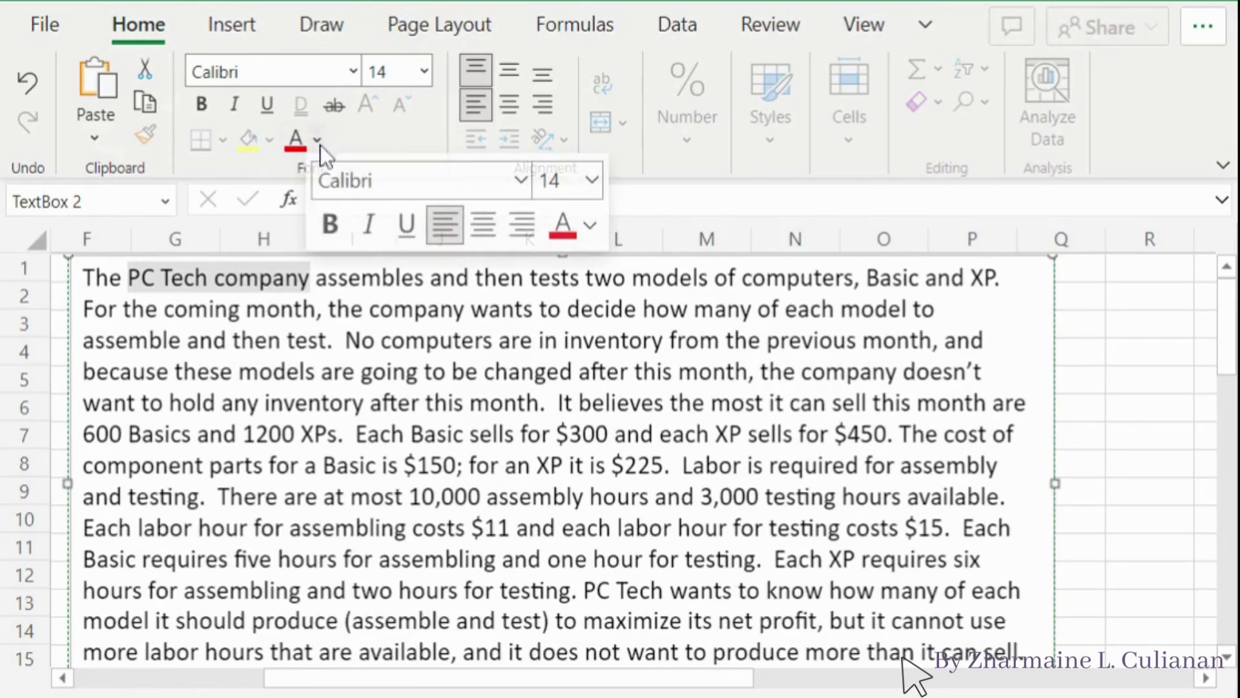
# Step: Make "PC Tech company" bold and underlined in the problem text box
pyautogui.click(330, 224)
pyautogui.click(406, 224)
# Step: Colour the word "Basic" red and "XP" purple in the first sentence of the problem text
pyautogui.moveTo(867, 278); pyautogui.dragTo(995, 278)
pyautogui.click(296, 155)
pyautogui.click(318, 139)
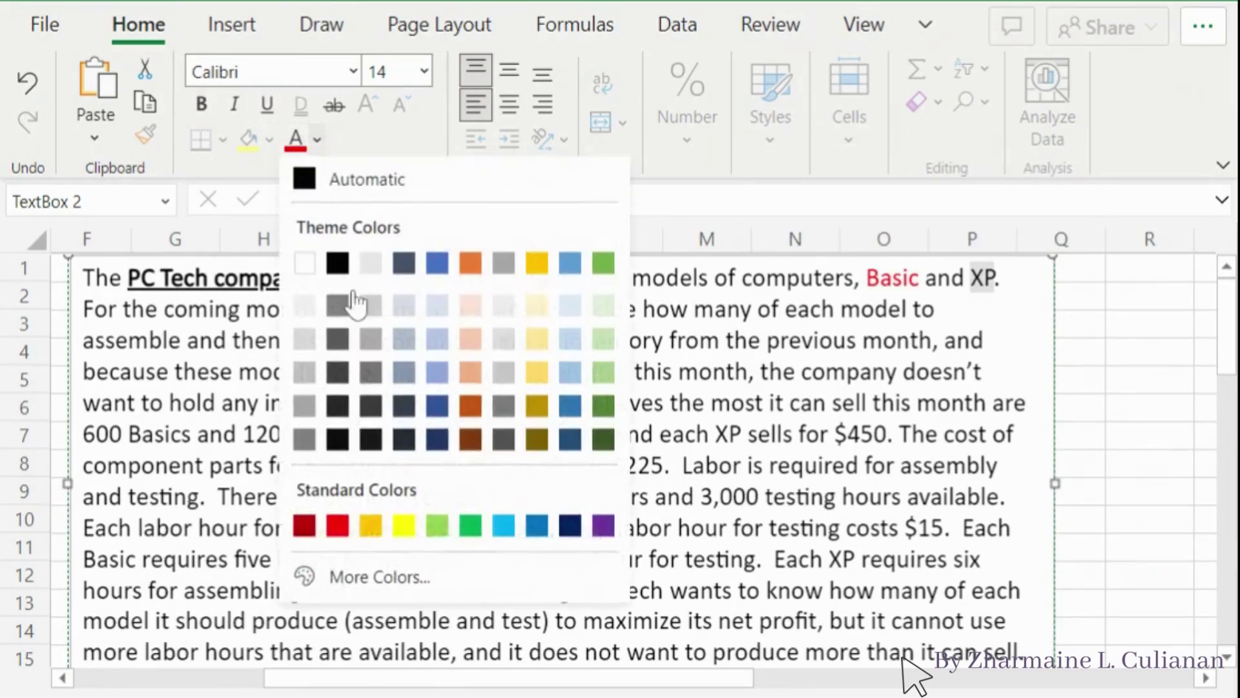
pyautogui.click(603, 524)
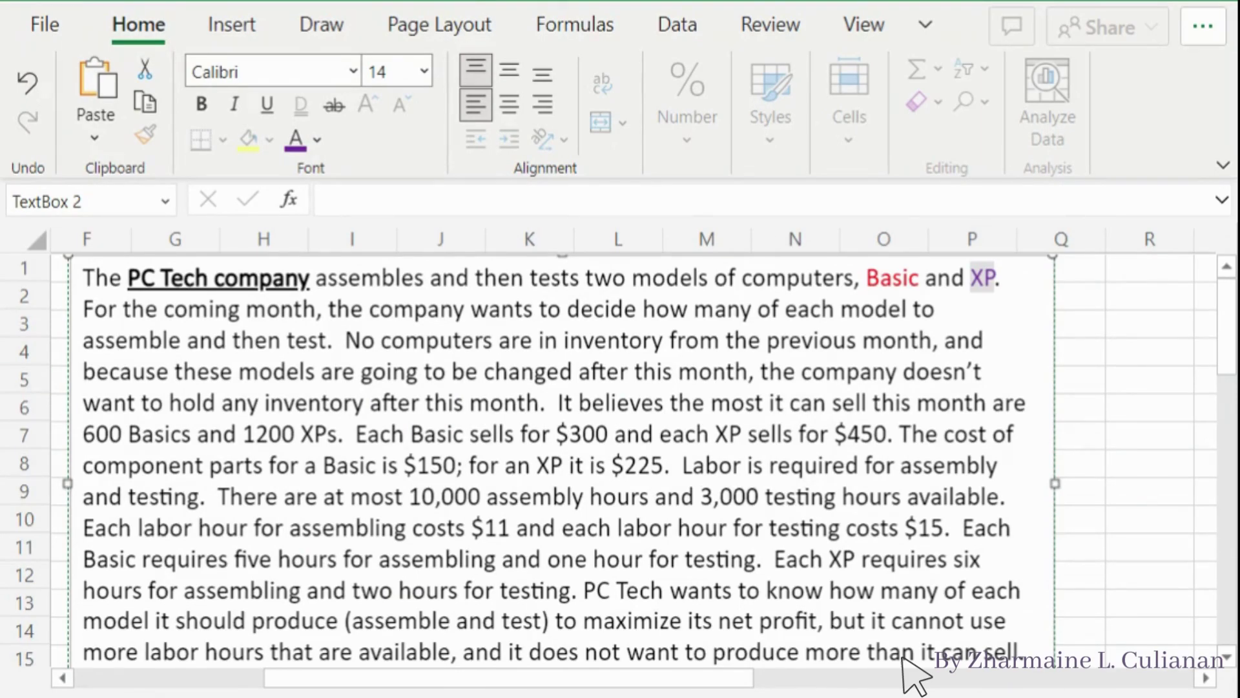
# Step: Colour "600 Basics" dark red and "1200 XPs" purple in the problem text
pyautogui.moveTo(84, 434); pyautogui.dragTo(328, 434)
pyautogui.click(317, 139)
pyautogui.click(329, 527)
pyautogui.click(317, 138)
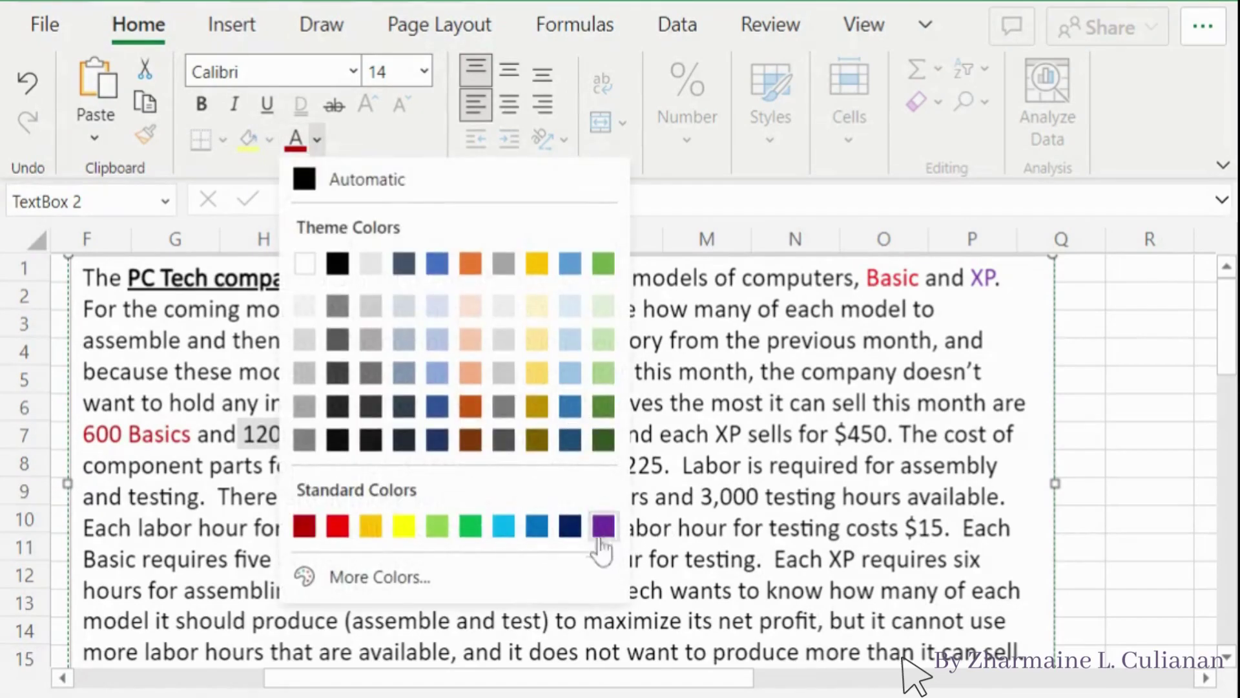
pyautogui.click(600, 522)
# Step: Colour the Basic model's figures dark red in the problem text: $300, $150, "five hours" and "one hour"
pyautogui.moveTo(557, 434); pyautogui.dragTo(596, 434)
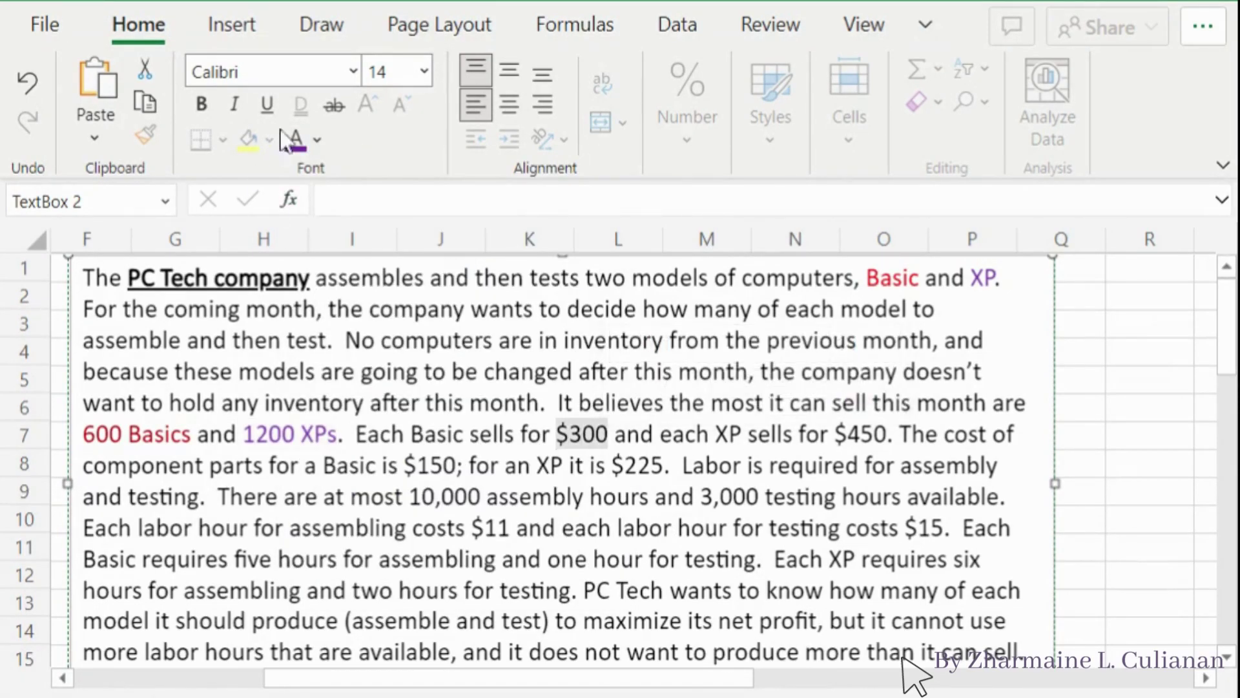
pyautogui.click(317, 139)
pyautogui.click(304, 527)
pyautogui.moveTo(405, 465); pyautogui.dragTo(464, 466)
pyautogui.click(295, 139)
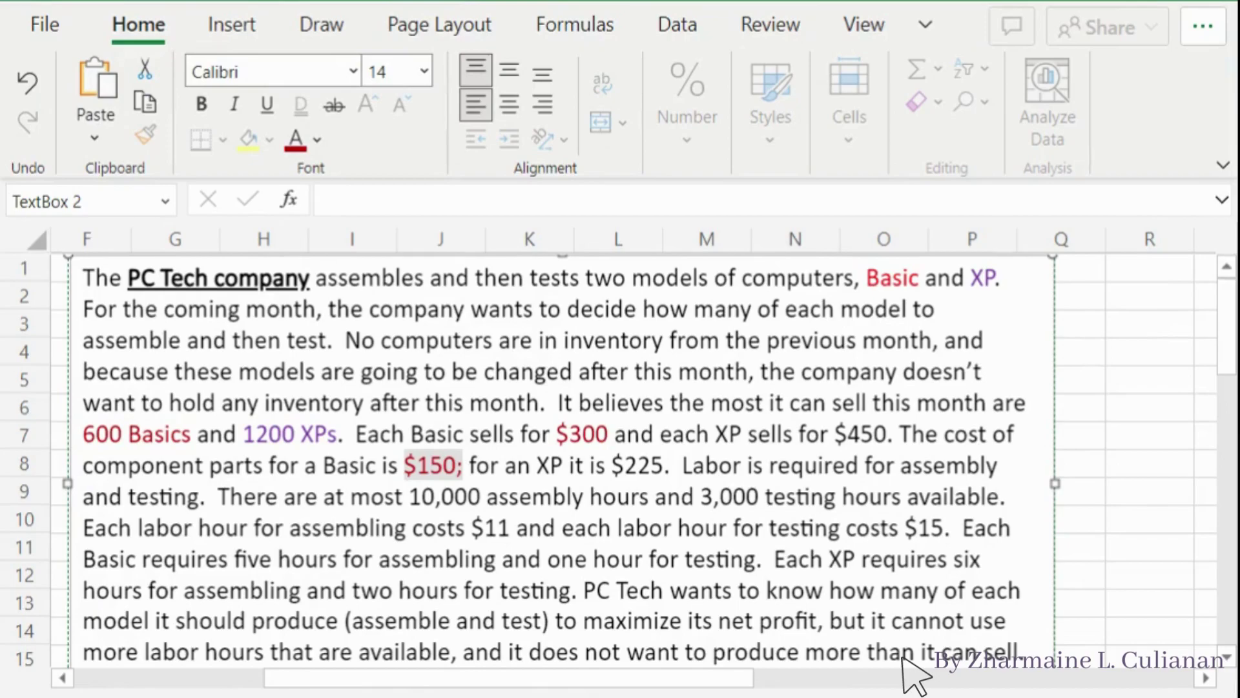
pyautogui.moveTo(234, 559); pyautogui.dragTo(337, 559)
pyautogui.click(295, 148)
pyautogui.moveTo(548, 559); pyautogui.dragTo(642, 559)
pyautogui.click(295, 147)
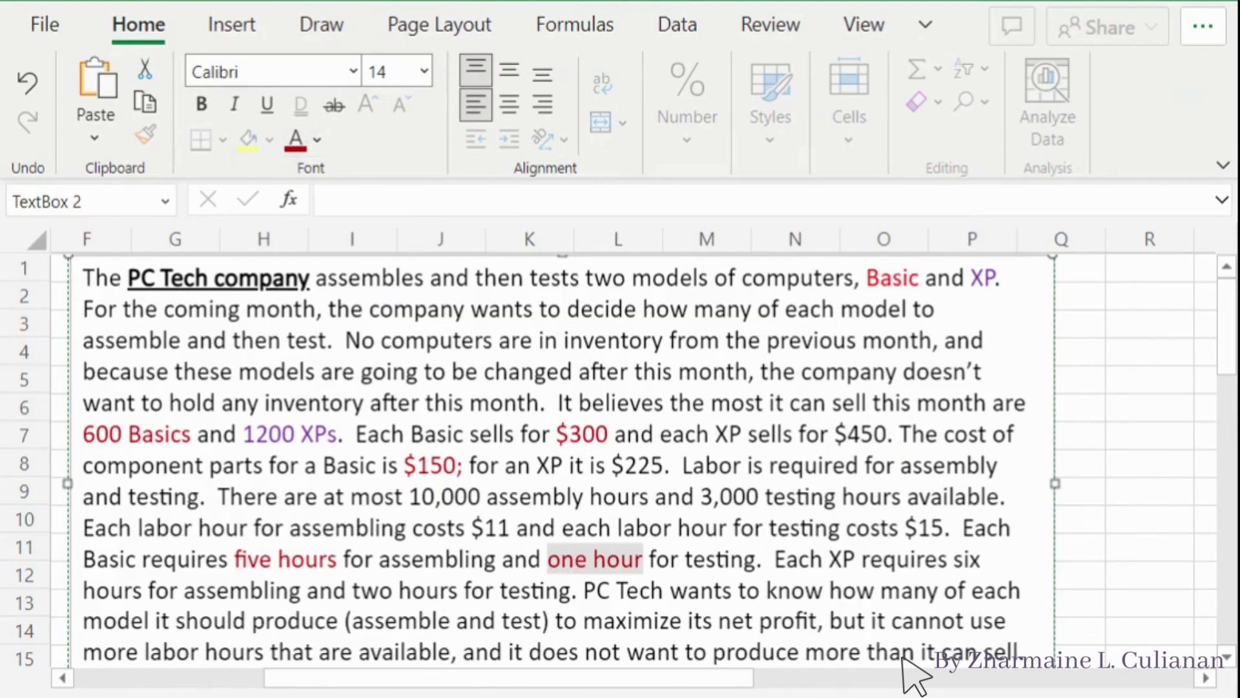
# Step: Colour the XP model's figures purple in the problem text: $450, $225, "six hours" and "two hours"
pyautogui.moveTo(835, 434); pyautogui.dragTo(874, 434)
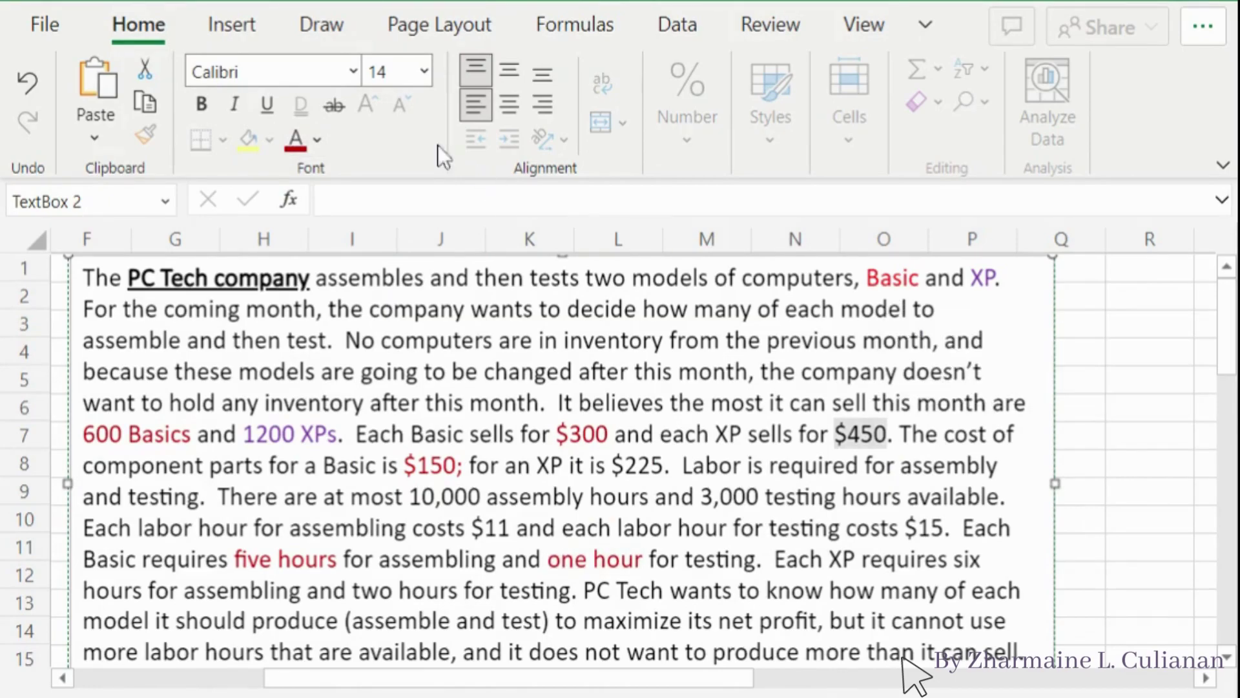
pyautogui.click(318, 140)
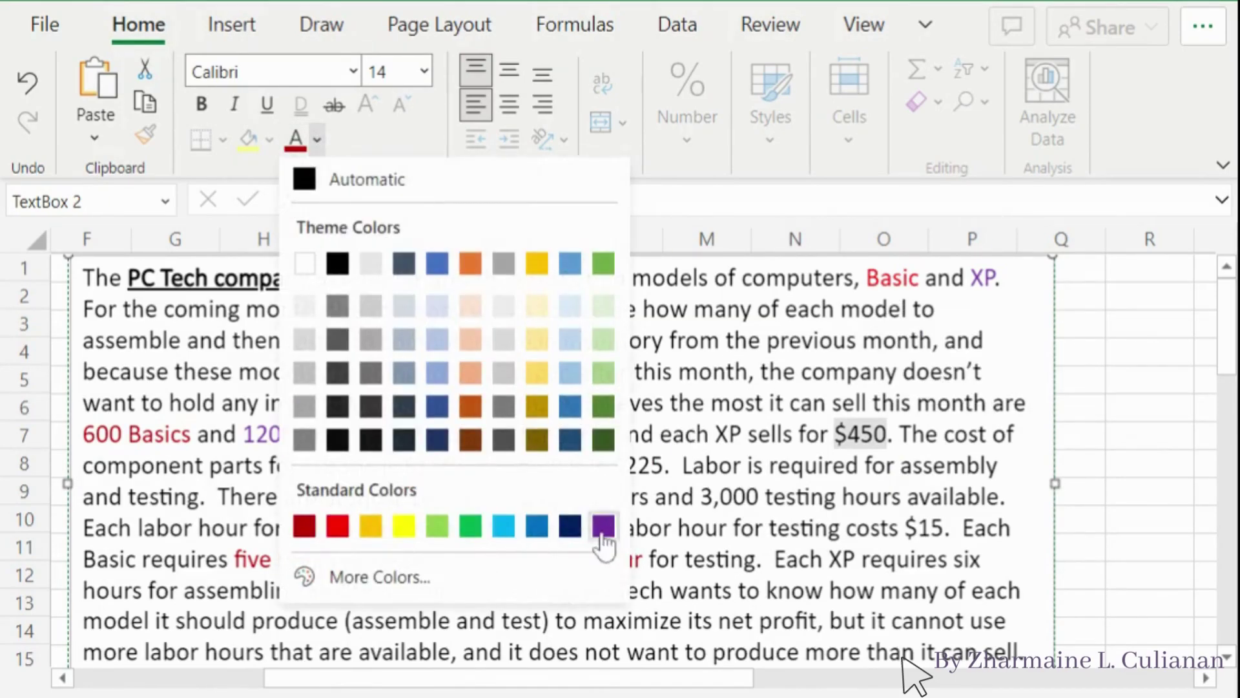
pyautogui.click(603, 526)
pyautogui.moveTo(612, 465); pyautogui.dragTo(664, 465)
pyautogui.click(295, 140)
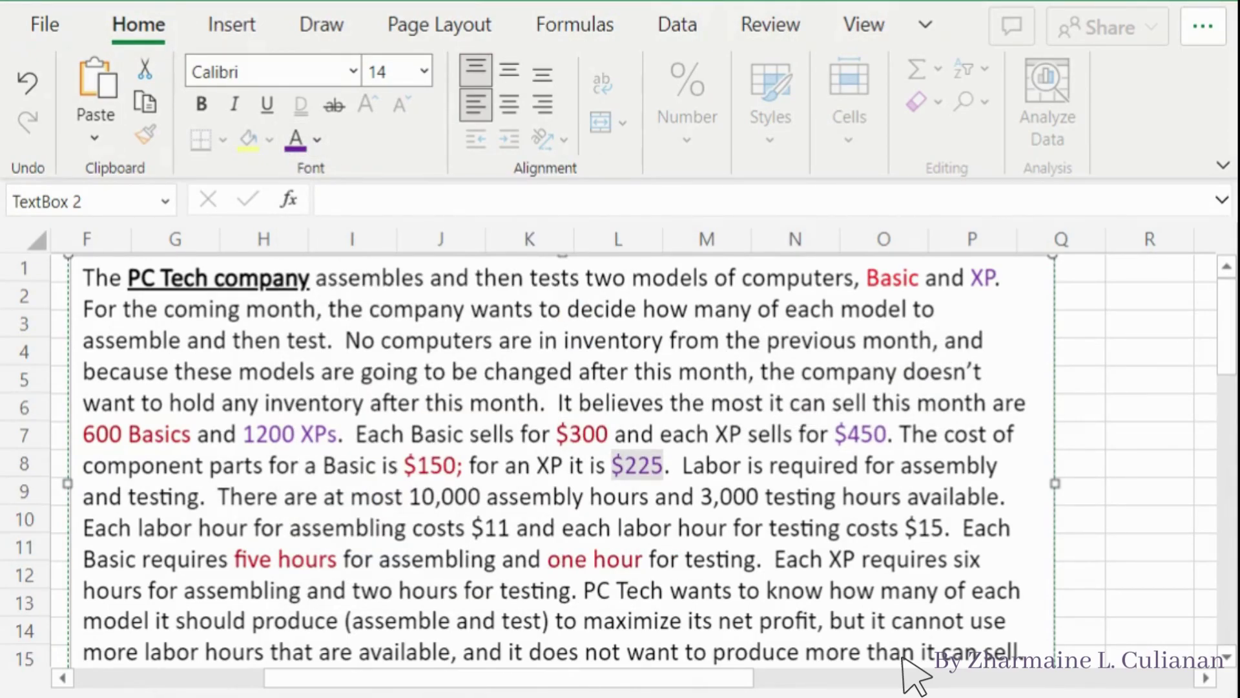
pyautogui.moveTo(954, 559); pyautogui.dragTo(378, 591)
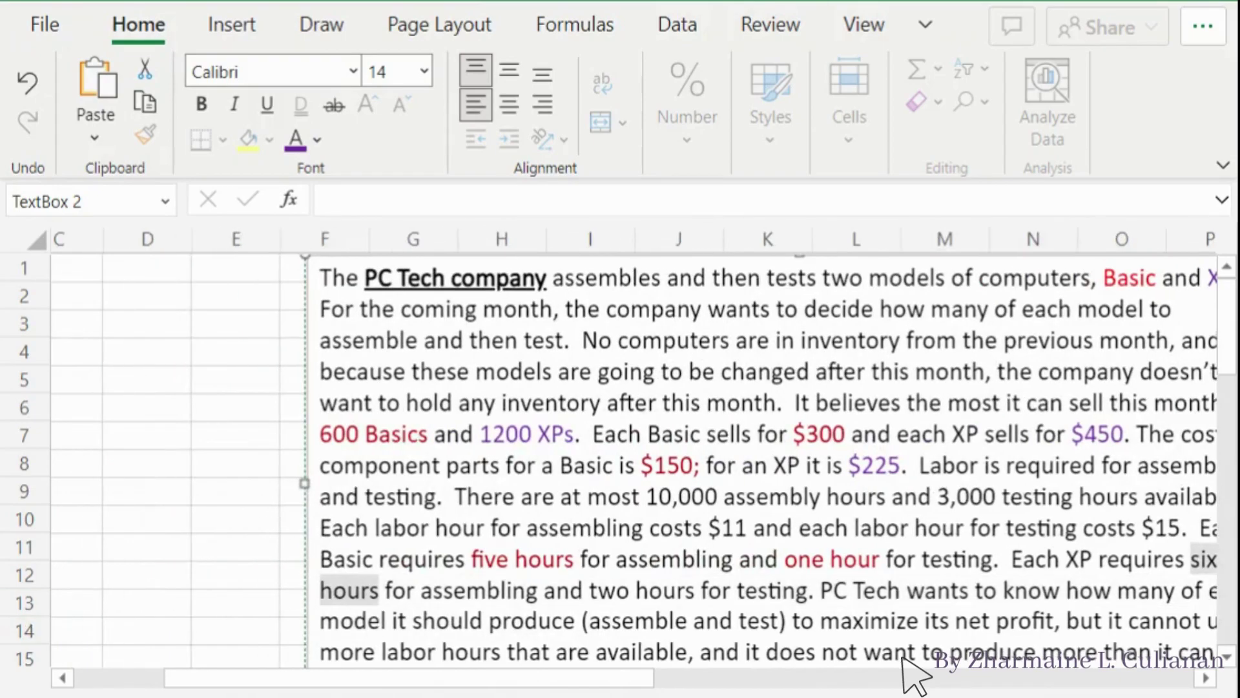
pyautogui.click(295, 139)
pyautogui.moveTo(538, 683); pyautogui.dragTo(634, 682)
pyautogui.click(371, 591)
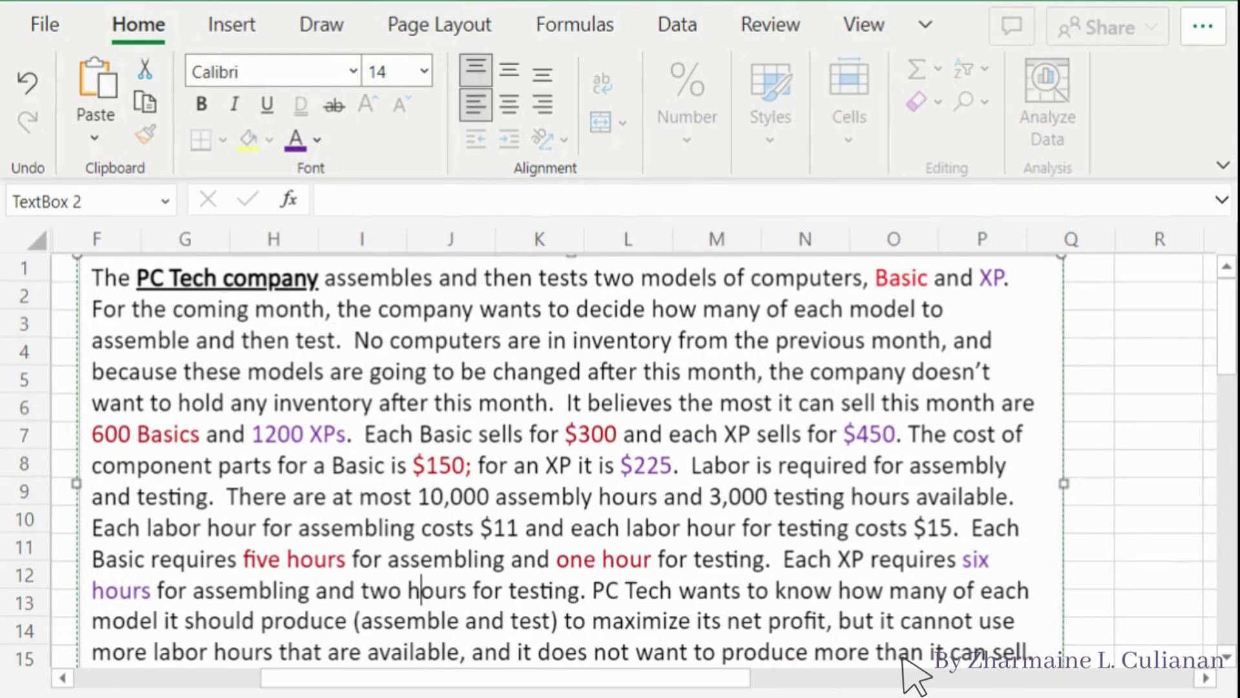
pyautogui.moveTo(361, 590); pyautogui.dragTo(456, 590)
pyautogui.click(295, 139)
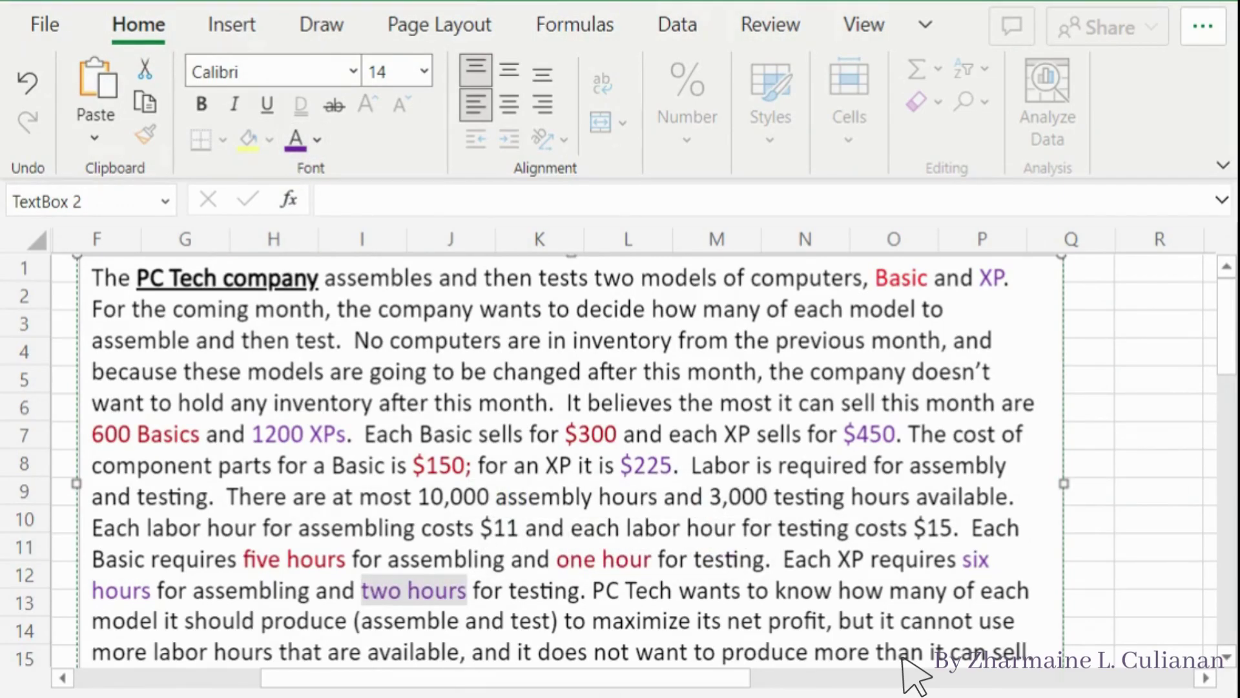
# Step: Colour "10,000 assembly hours" gold and "3,000 testing hours" light blue in the problem text
pyautogui.moveTo(419, 496); pyautogui.dragTo(657, 496)
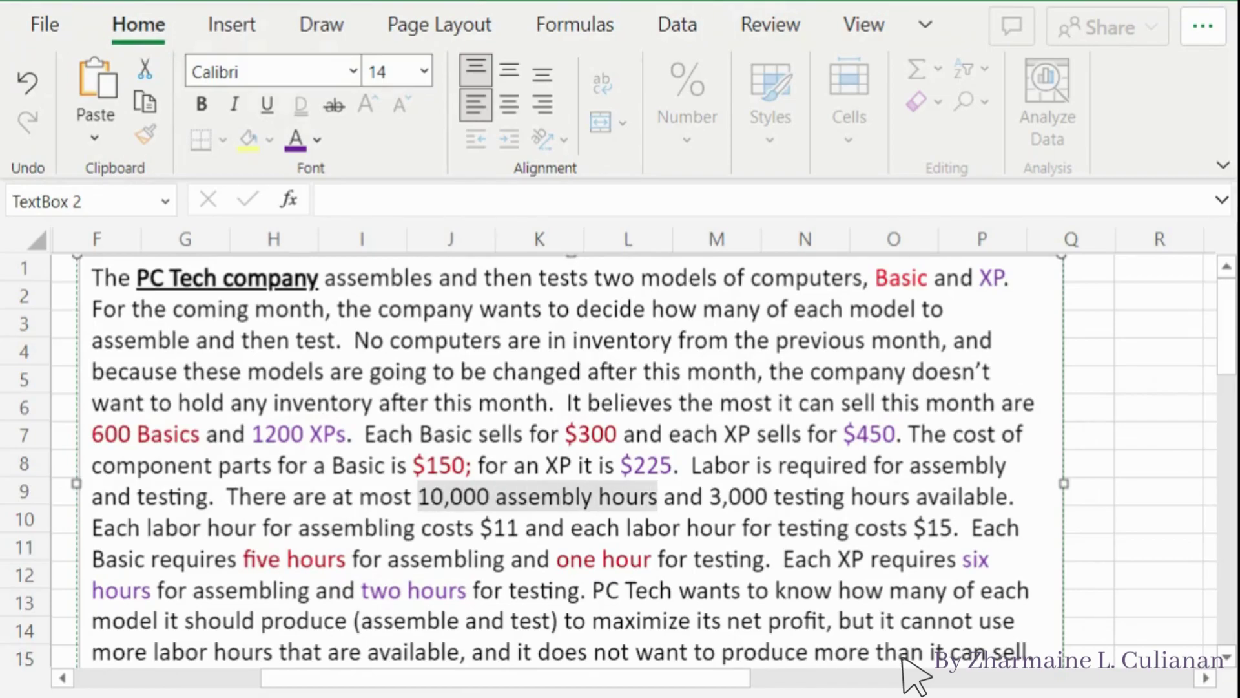
pyautogui.click(317, 142)
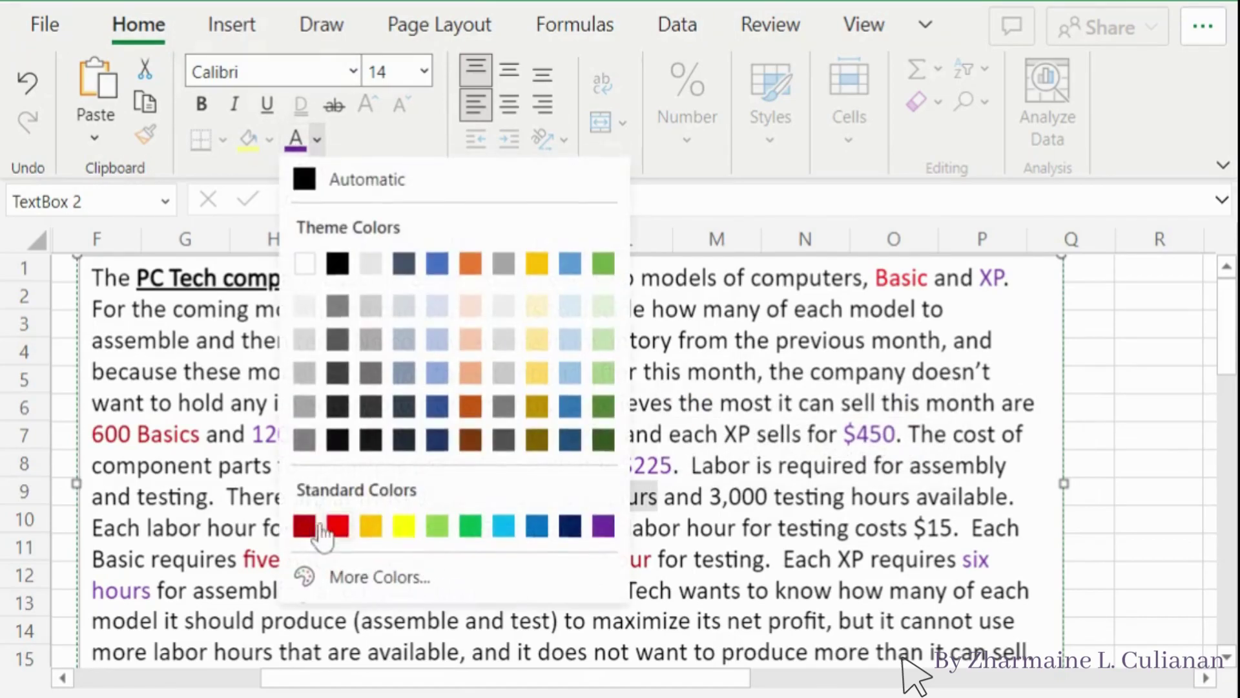
pyautogui.click(372, 530)
pyautogui.moveTo(710, 496); pyautogui.dragTo(910, 496)
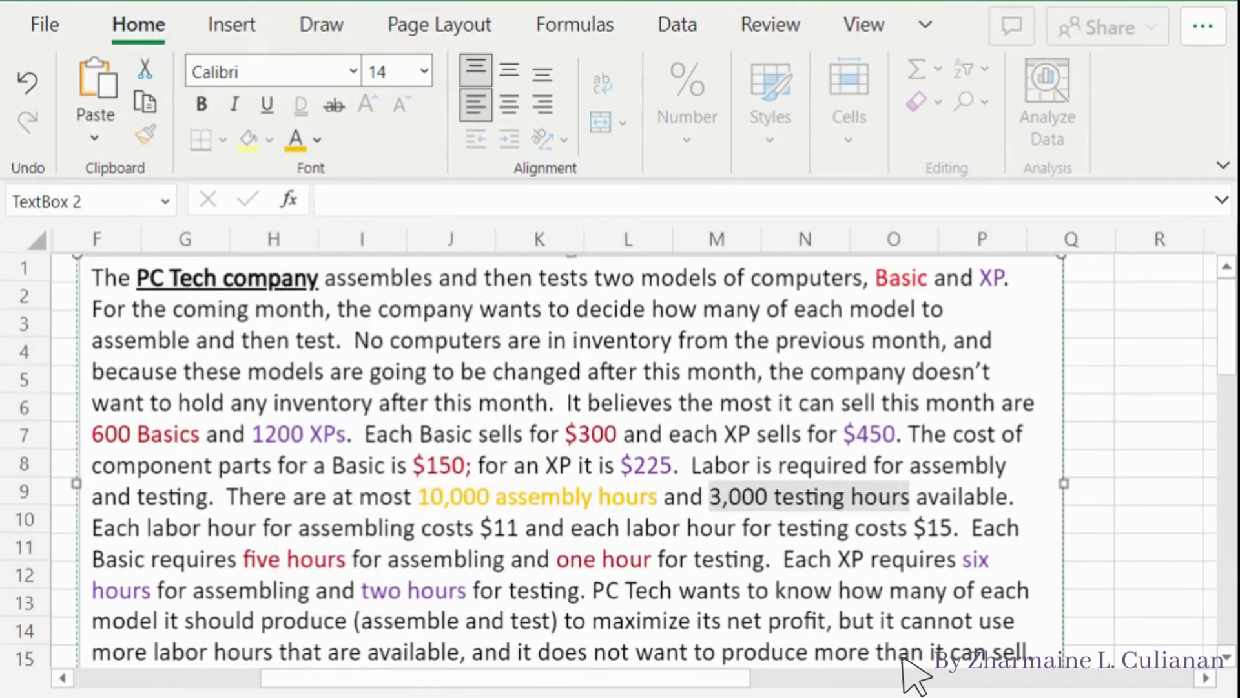
pyautogui.click(317, 139)
pyautogui.click(507, 522)
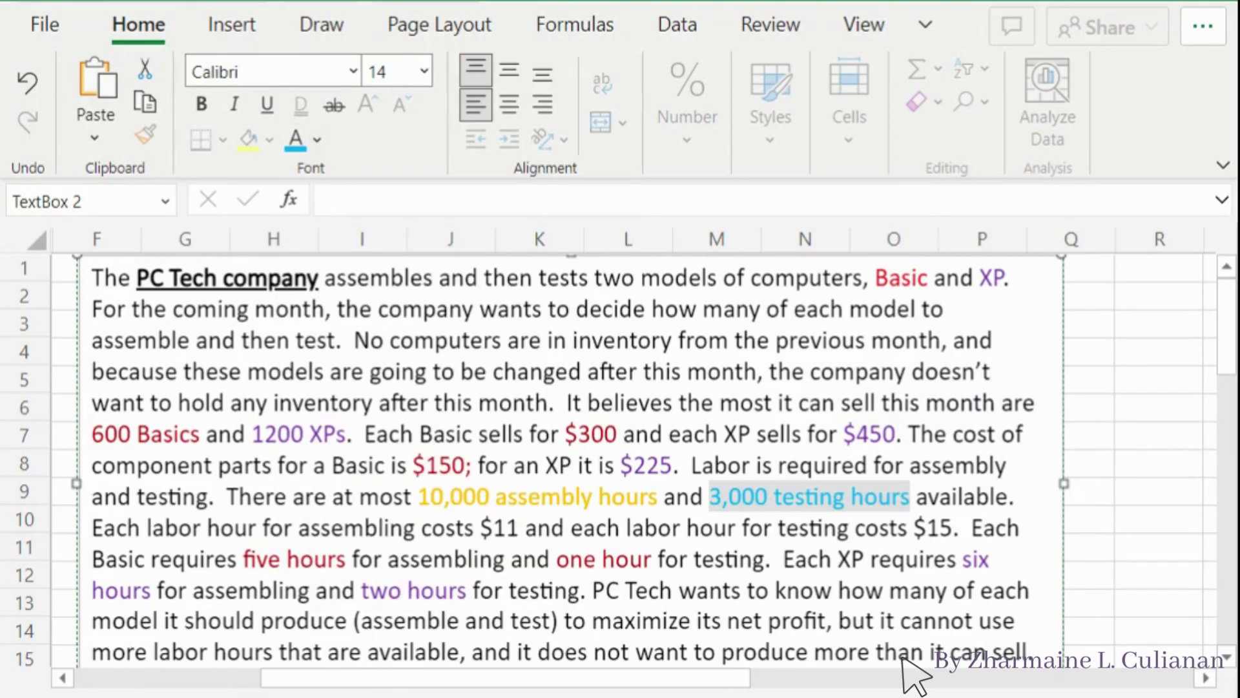
# Step: Colour the $11 assembling labor cost gold and the $15 testing labor cost light blue, and finish editing the text box
pyautogui.moveTo(480, 528); pyautogui.dragTo(478, 559)
pyautogui.moveTo(415, 528); pyautogui.dragTo(506, 527)
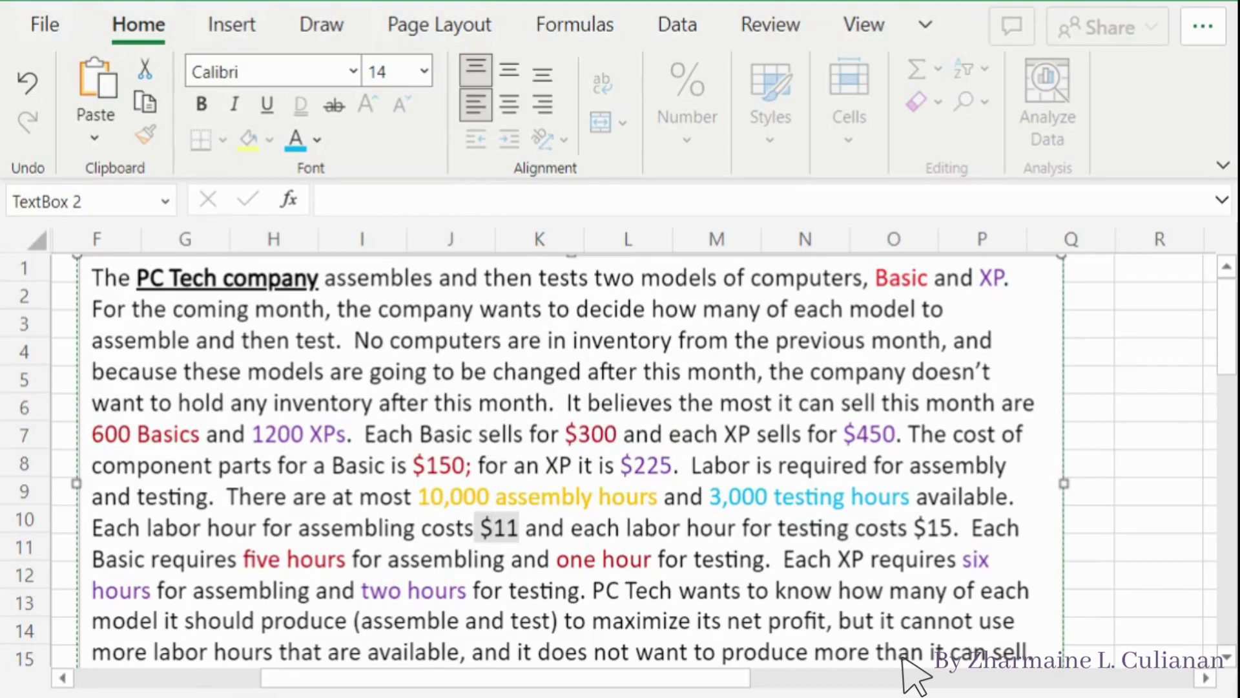
pyautogui.click(318, 139)
pyautogui.click(405, 525)
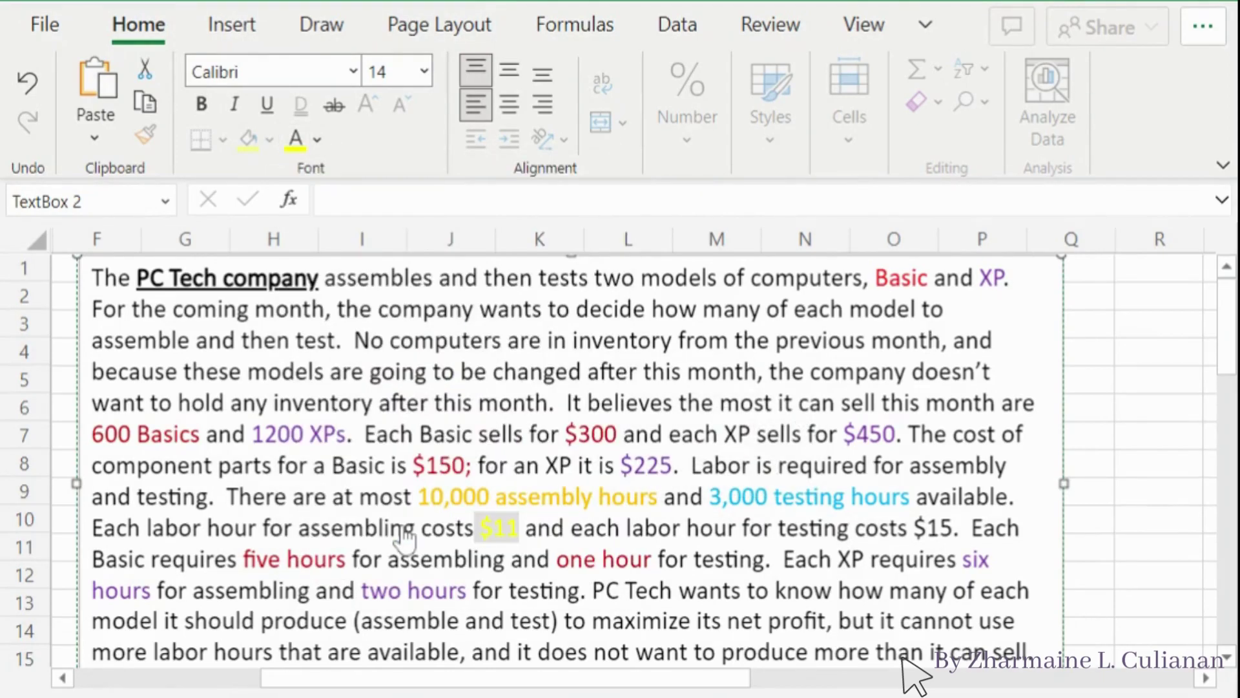
pyautogui.click(316, 141)
pyautogui.click(371, 527)
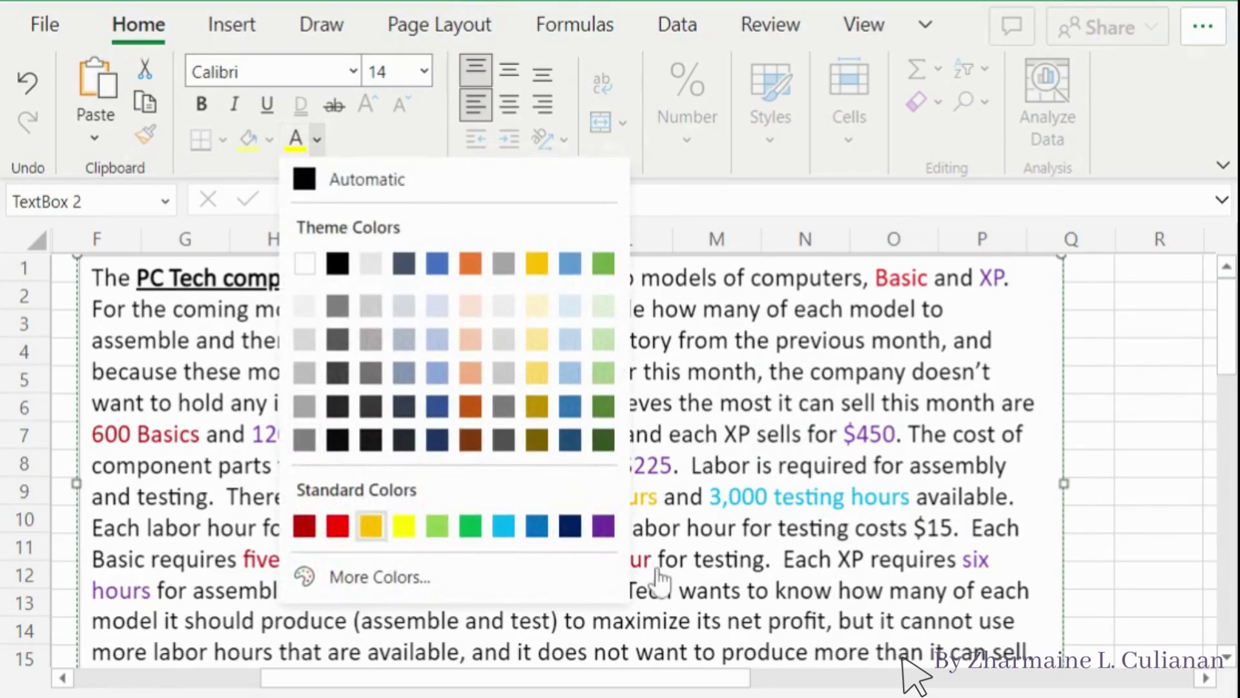
pyautogui.moveTo(911, 527); pyautogui.dragTo(952, 528)
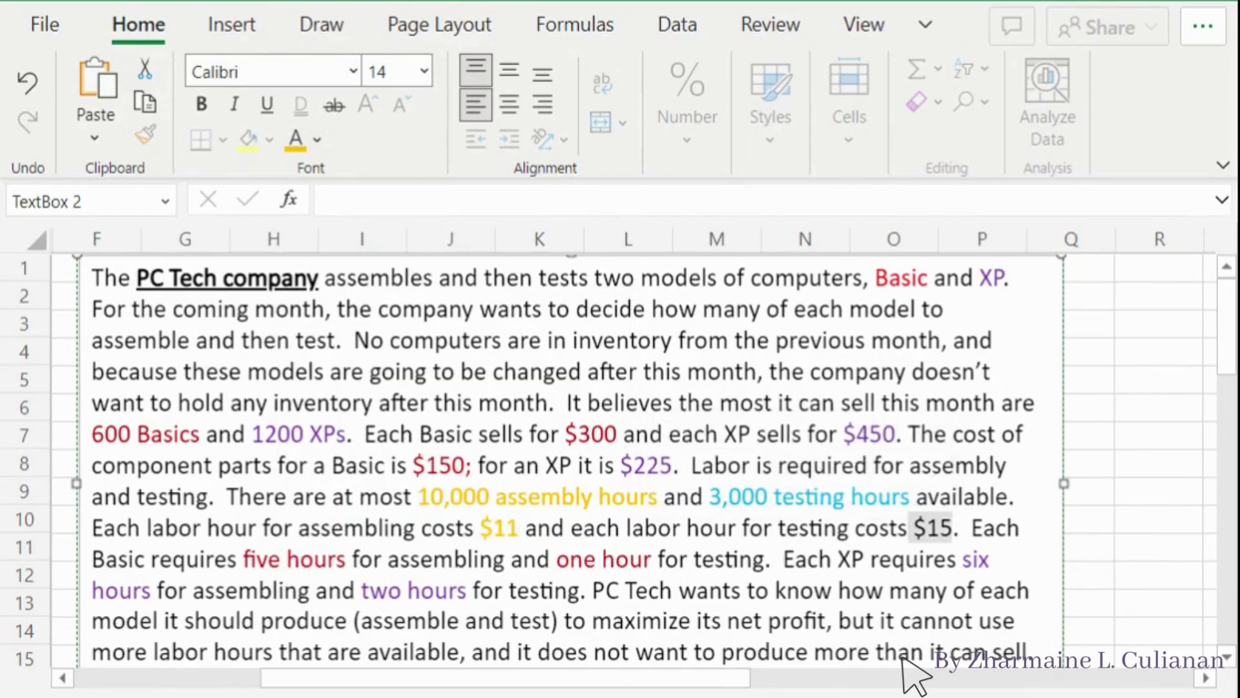
pyautogui.click(317, 139)
pyautogui.click(502, 546)
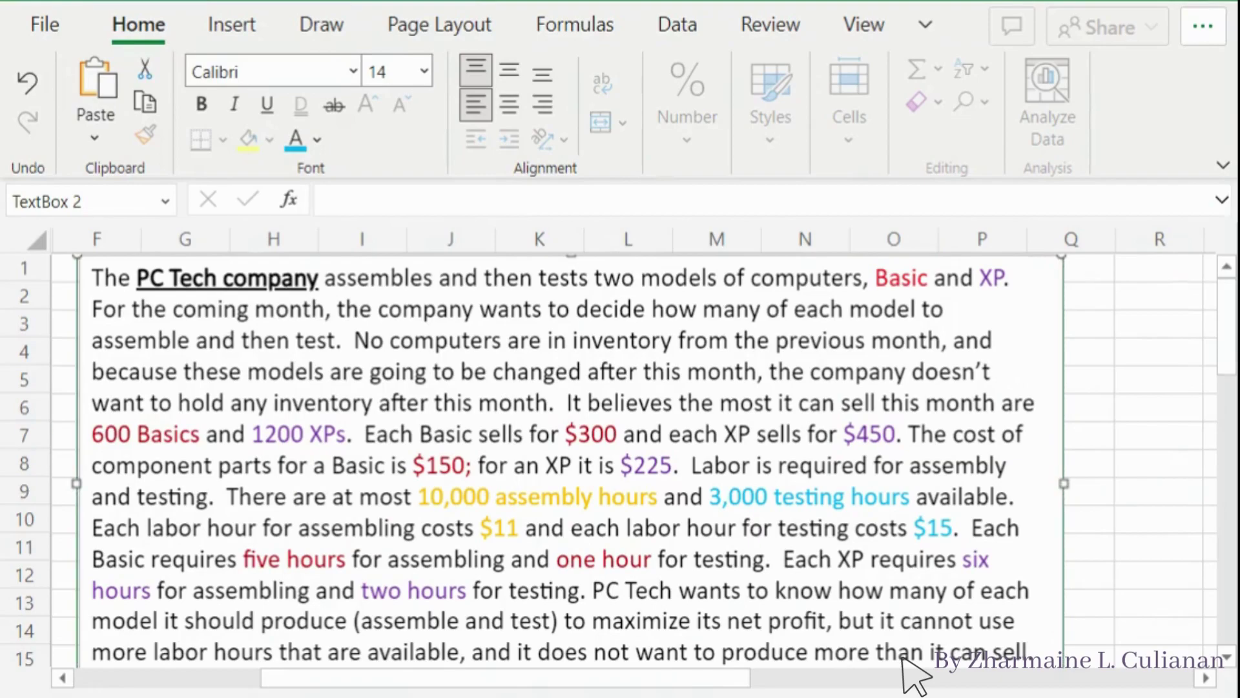
pyautogui.press('Escape')
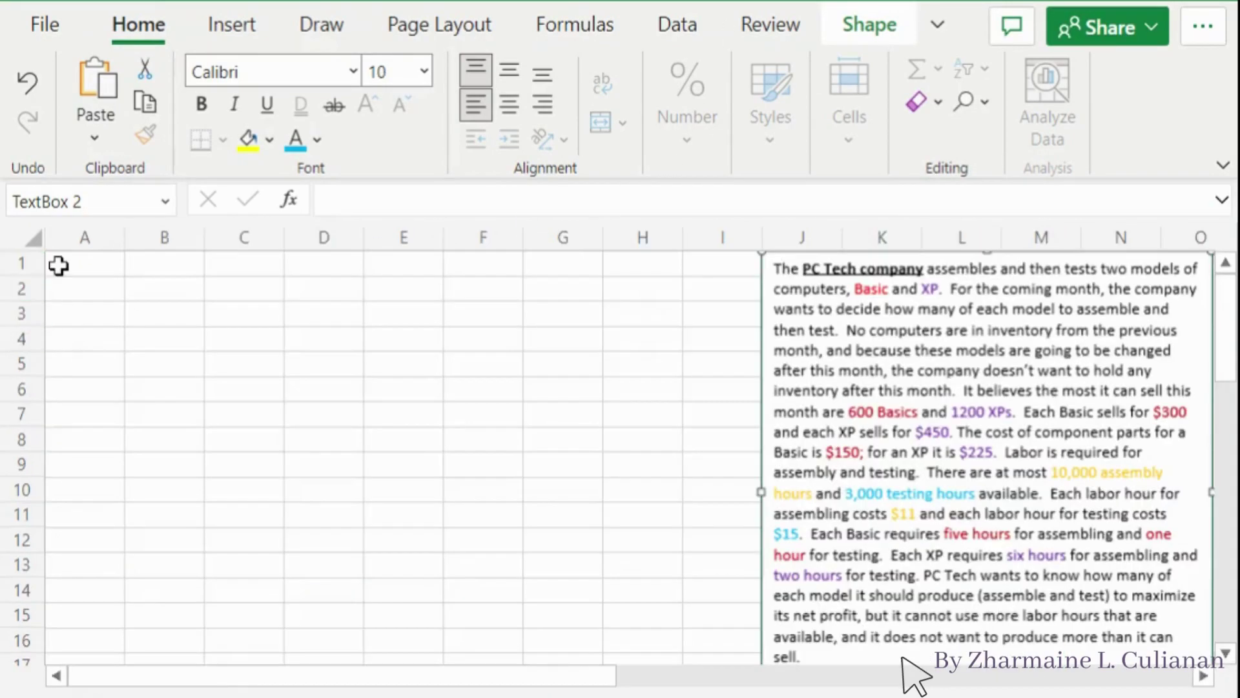
# Step: Enter the bold heading "Variables:" in cell A2
pyautogui.click(85, 291)
pyautogui.write('Vart')
pyautogui.press('BackSpace')
pyautogui.press('BackSpace')
pyautogui.press('BackSpace')
pyautogui.press('BackSpace')
pyautogui.hotkey('ctrl', 'b')
pyautogui.write('va')
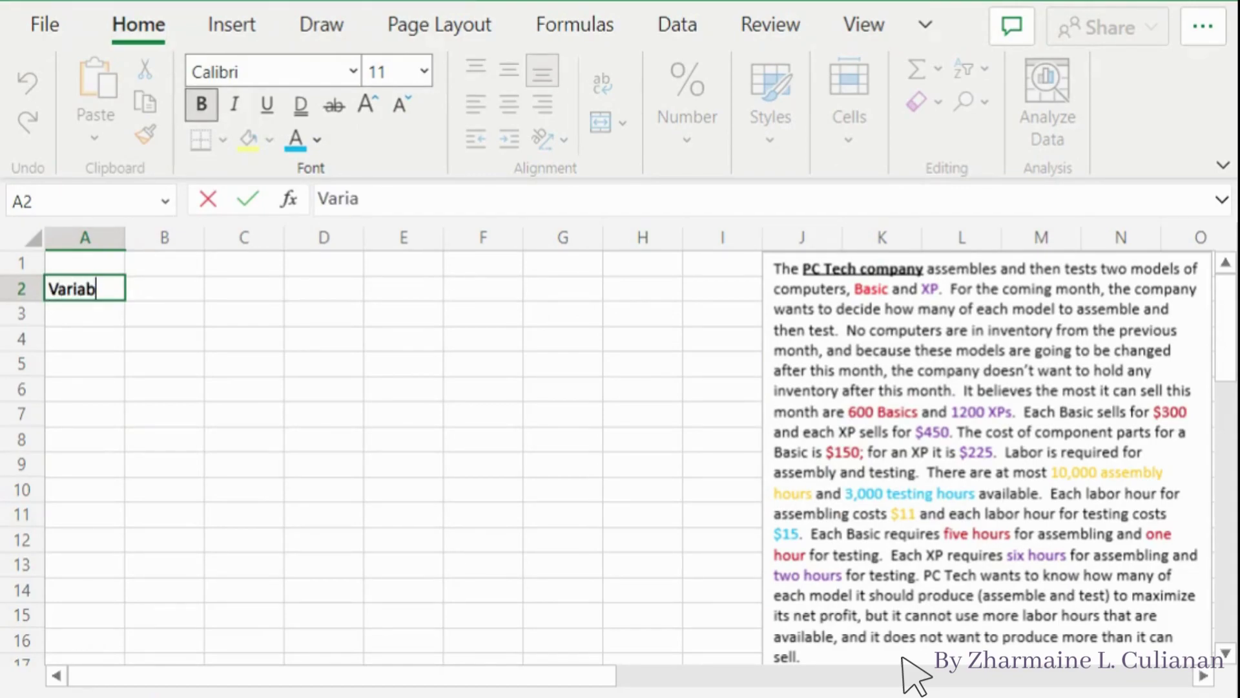
pyautogui.write('riables:')
pyautogui.press('Return')
pyautogui.press('Return')
pyautogui.press('Return')
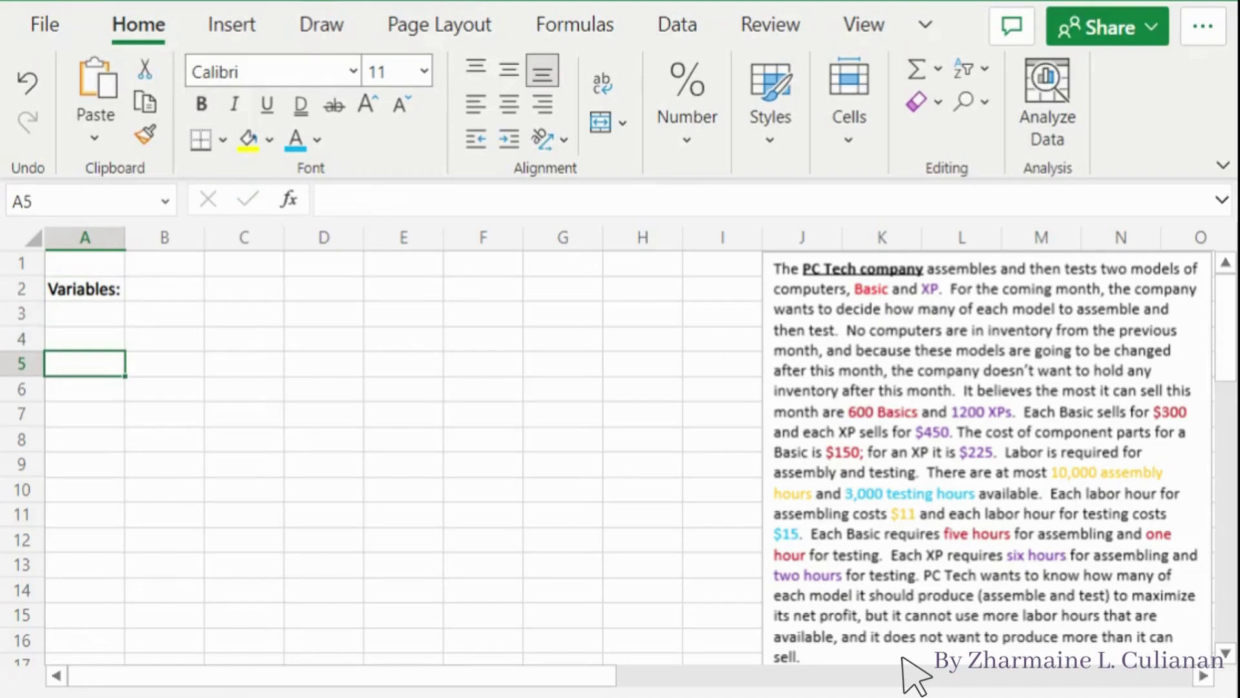
# Step: Enter the bold heading "Objectives:" in cell A5
pyautogui.hotkey('ctrl', 'b')
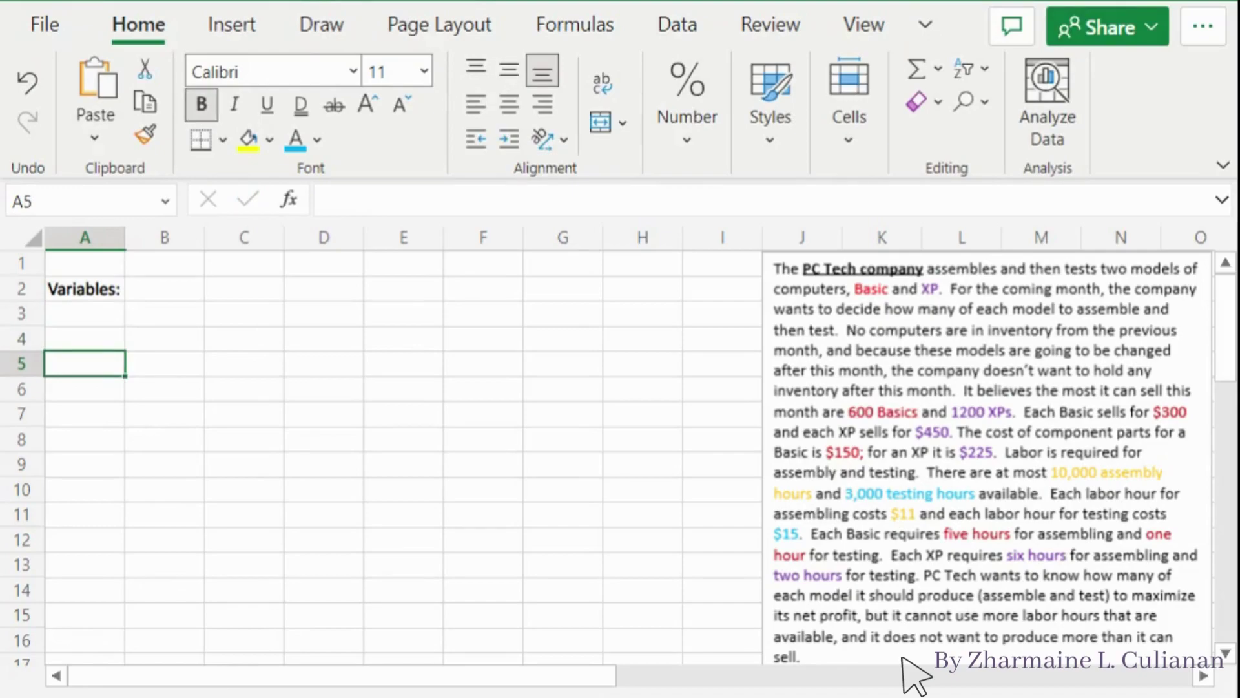
pyautogui.write('Ob')
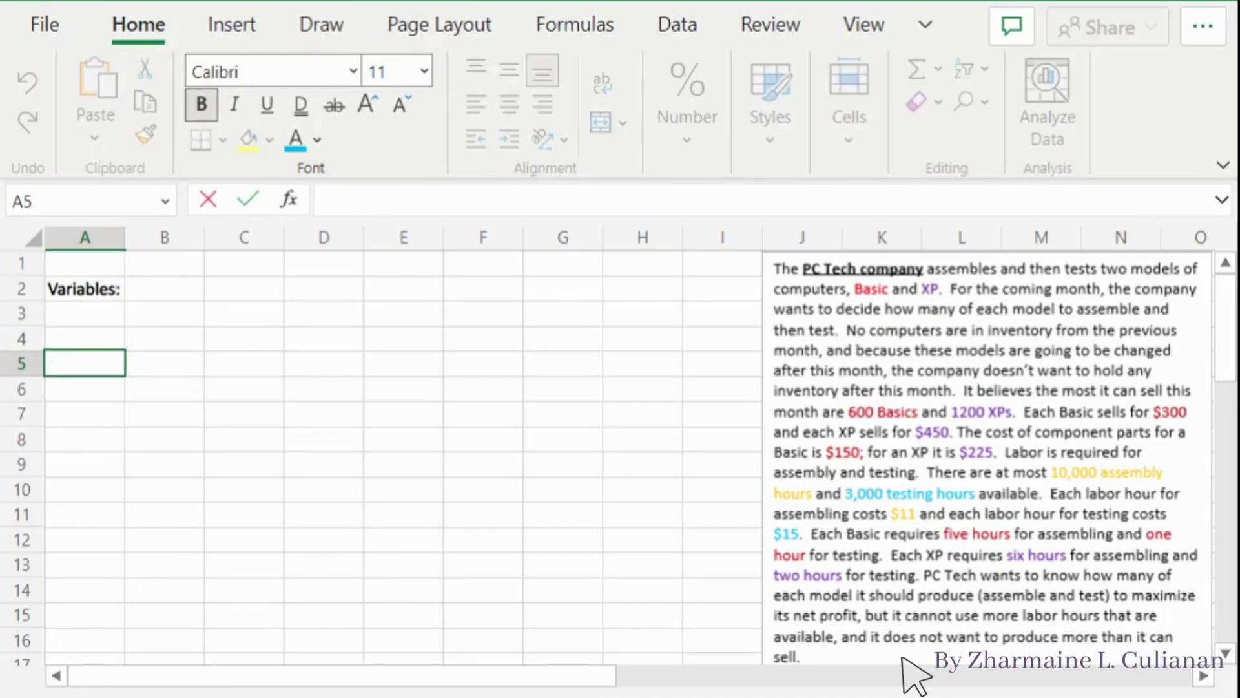
pyautogui.write('ject')
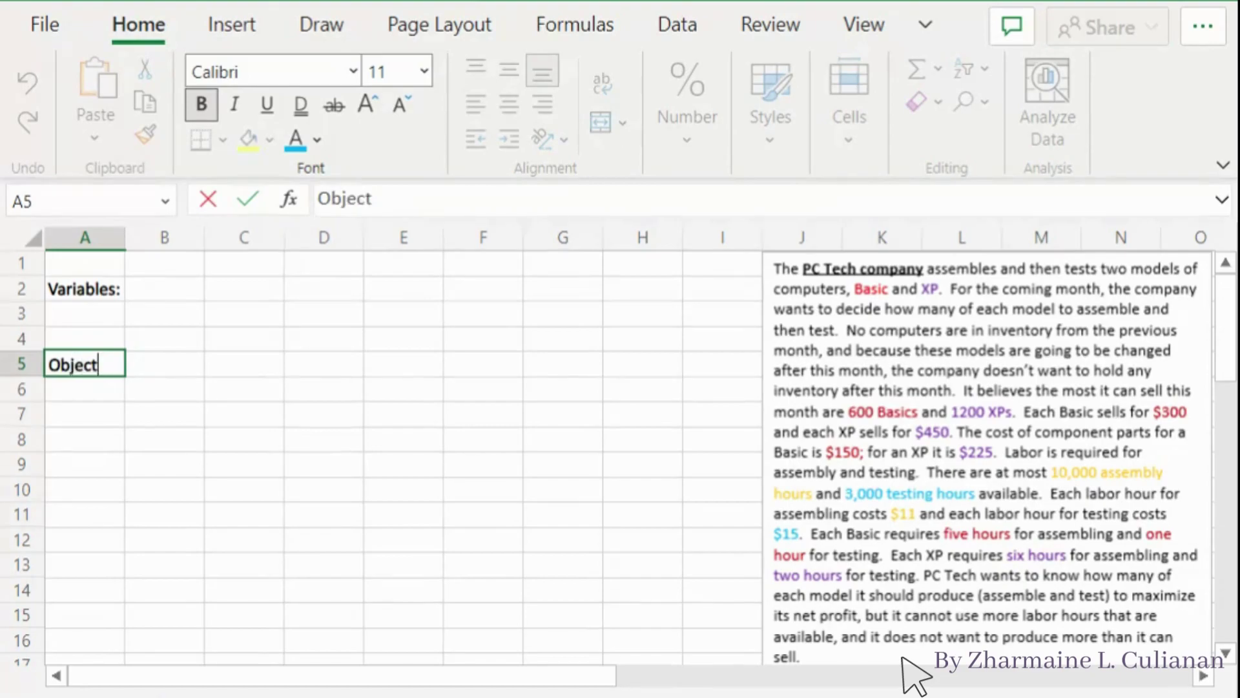
pyautogui.write('ives:')
pyautogui.press('Return')
pyautogui.press('Return')
pyautogui.press('Return')
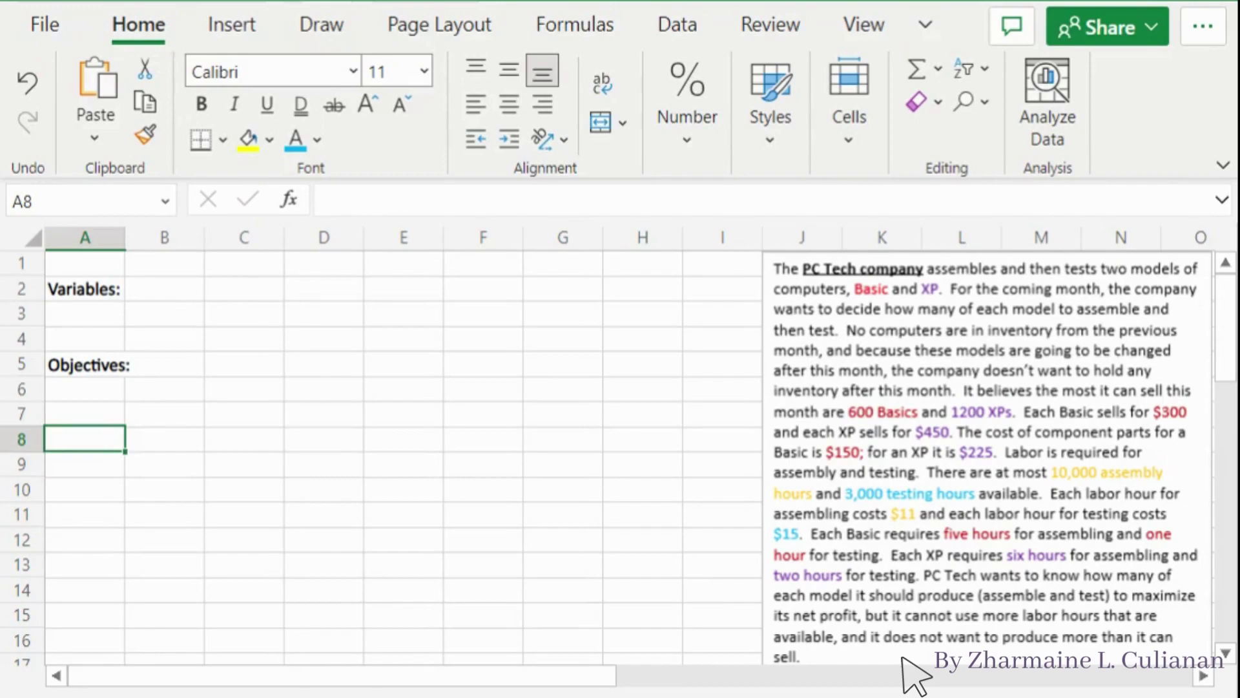
# Step: Enter the bold heading "Constraints:" in cell A8 and fit column A's width to its contents
pyautogui.hotkey('ctrl', 'b')
pyautogui.write('c')
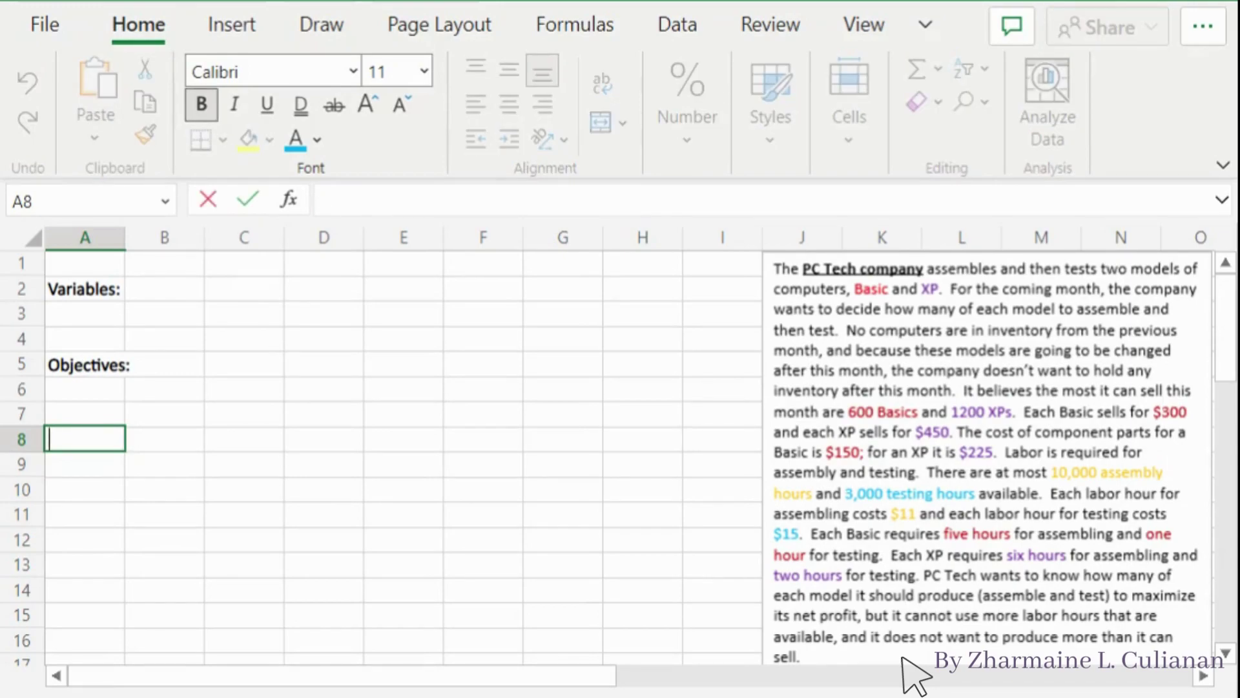
pyautogui.write('onstraints:')
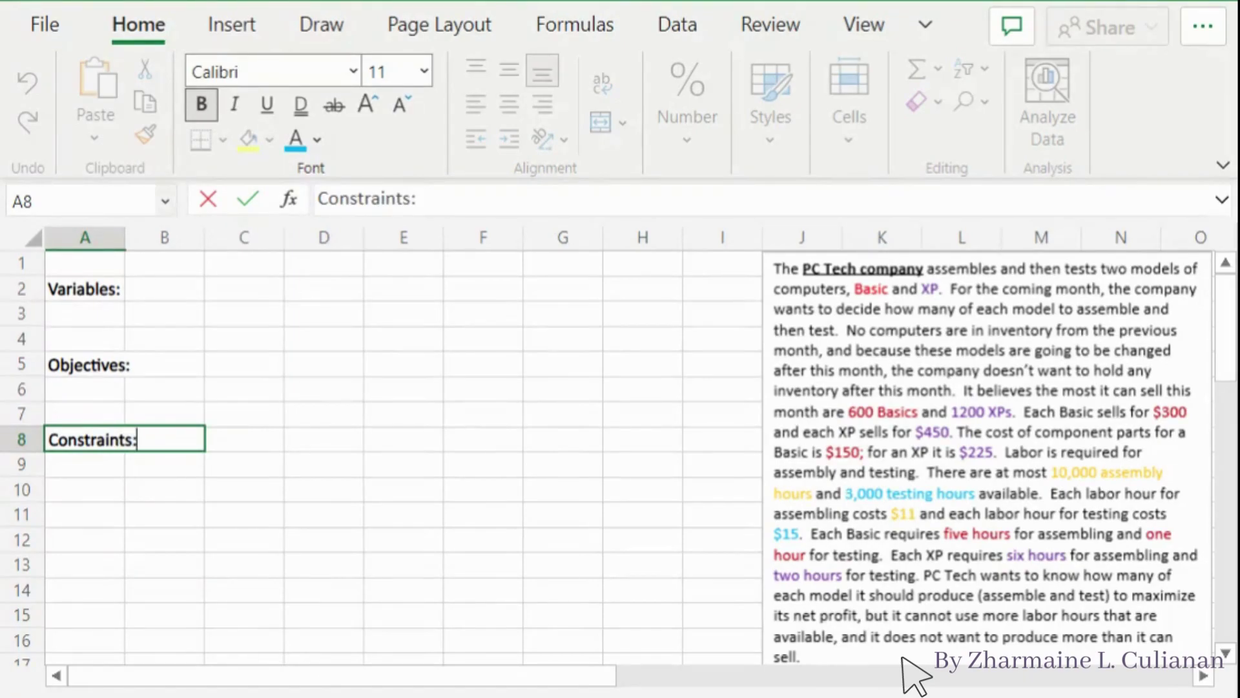
pyautogui.click(112, 238)
pyautogui.doubleClick(125, 237)
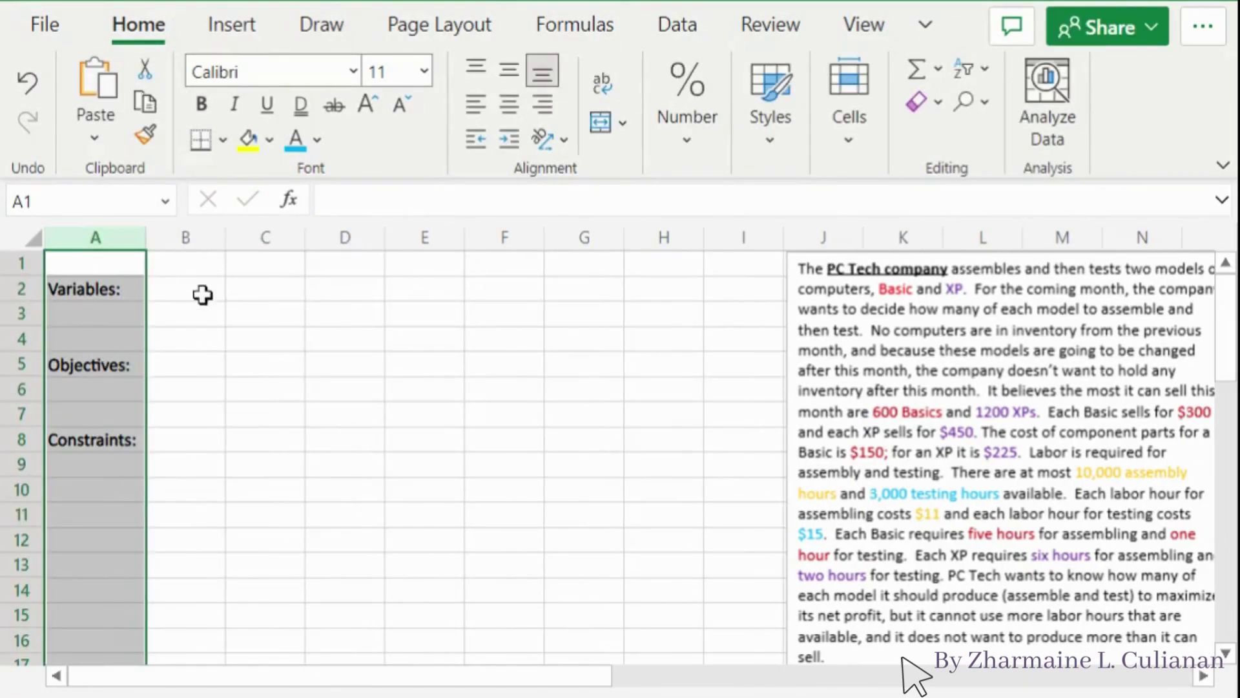
# Step: Enter the column headers "Basics" in cell B1 and "XPs" in cell C1
pyautogui.click(200, 267)
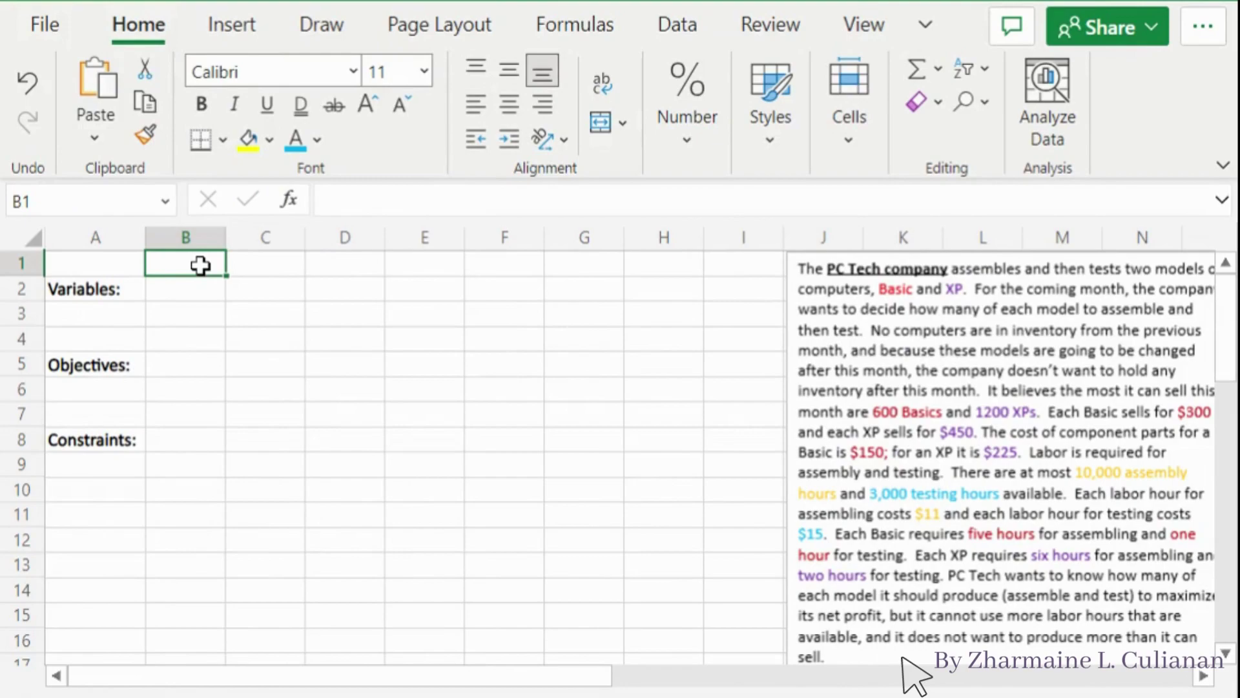
pyautogui.write('Basics')
pyautogui.press('Tab')
pyautogui.write('X')
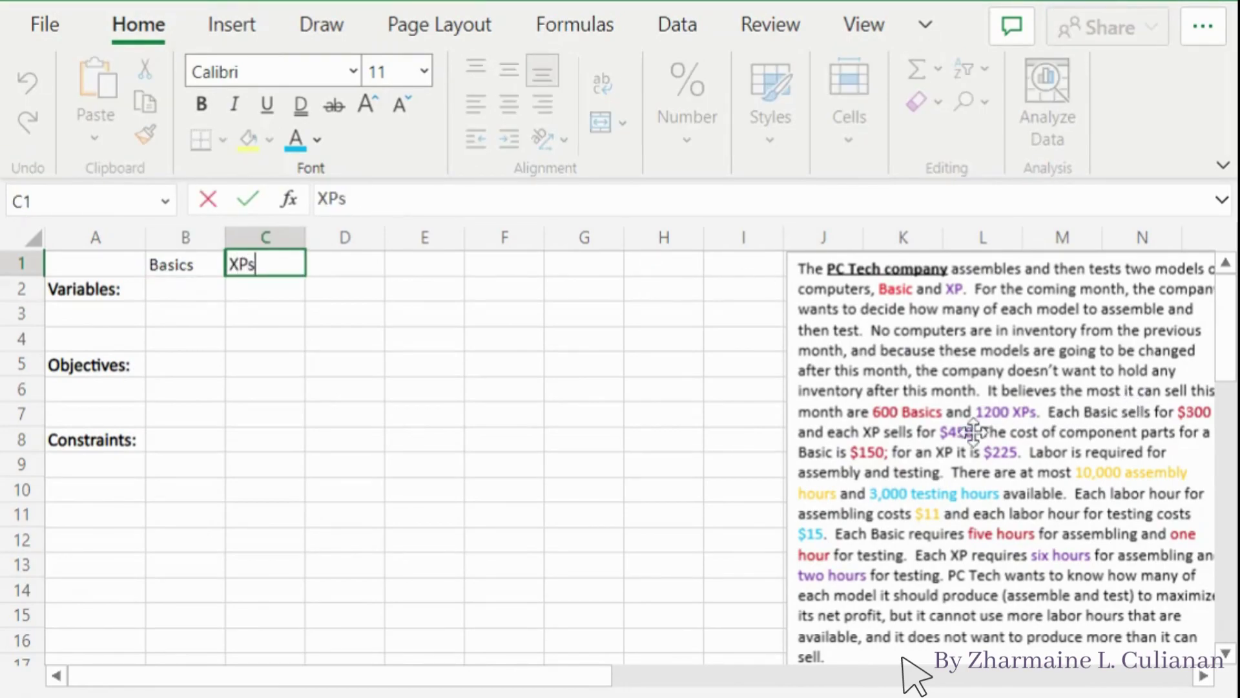
# Step: Enter the constraint labels "atmost basics" in cell A9 and "atmost XP" in A10, and widen column A to fit them
pyautogui.click(137, 464)
pyautogui.write('atmost basics')
pyautogui.press('Return')
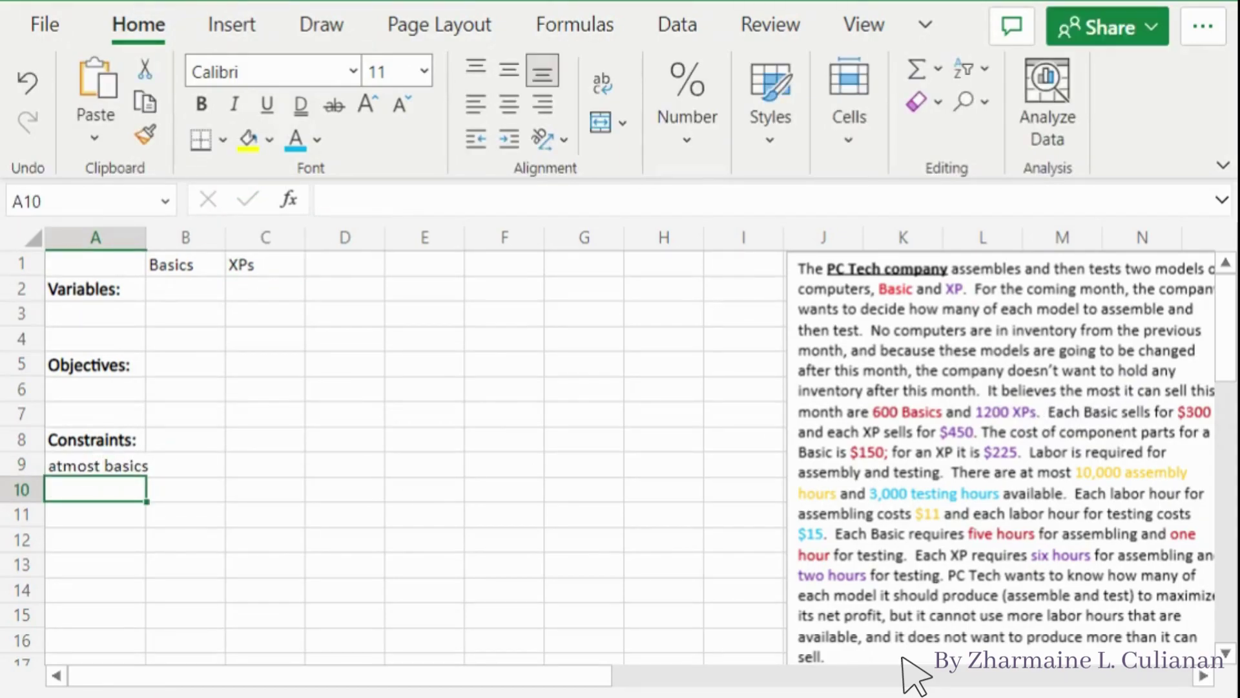
pyautogui.write('atmost XP')
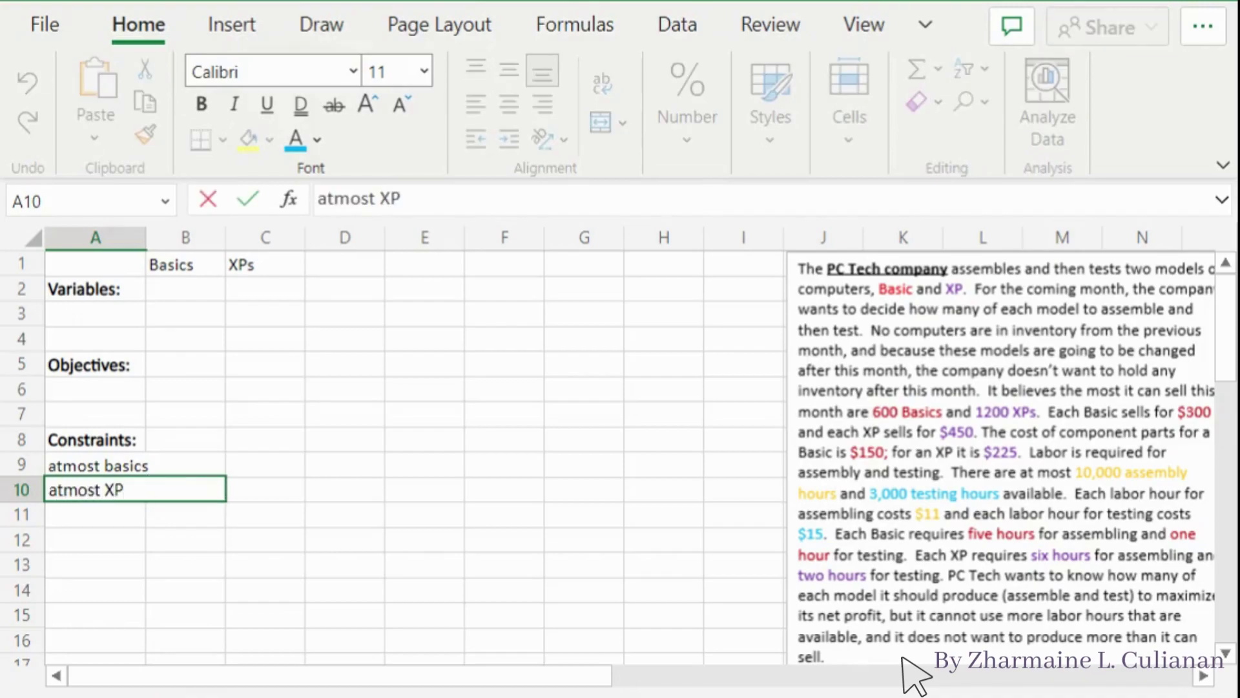
pyautogui.press('Return')
pyautogui.click(166, 284)
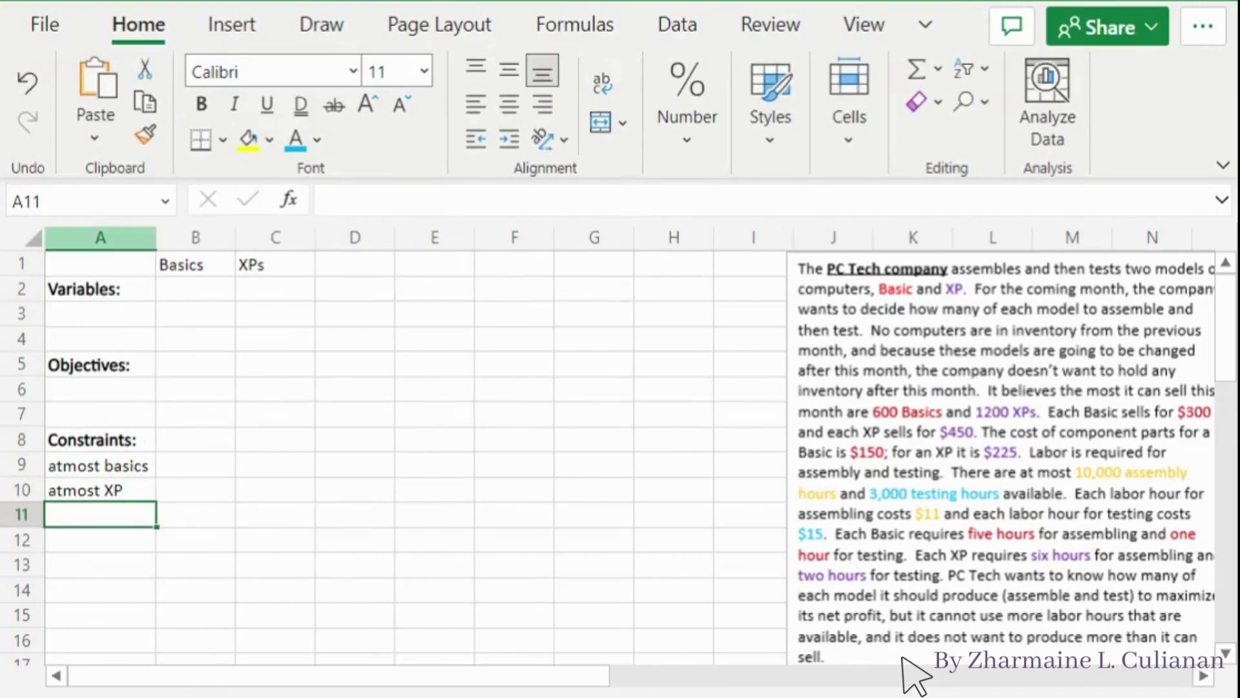
# Step: Fill the variable cells B2:C2 with light green
pyautogui.moveTo(191, 298); pyautogui.dragTo(271, 290)
pyautogui.click(317, 139)
pyautogui.click(268, 143)
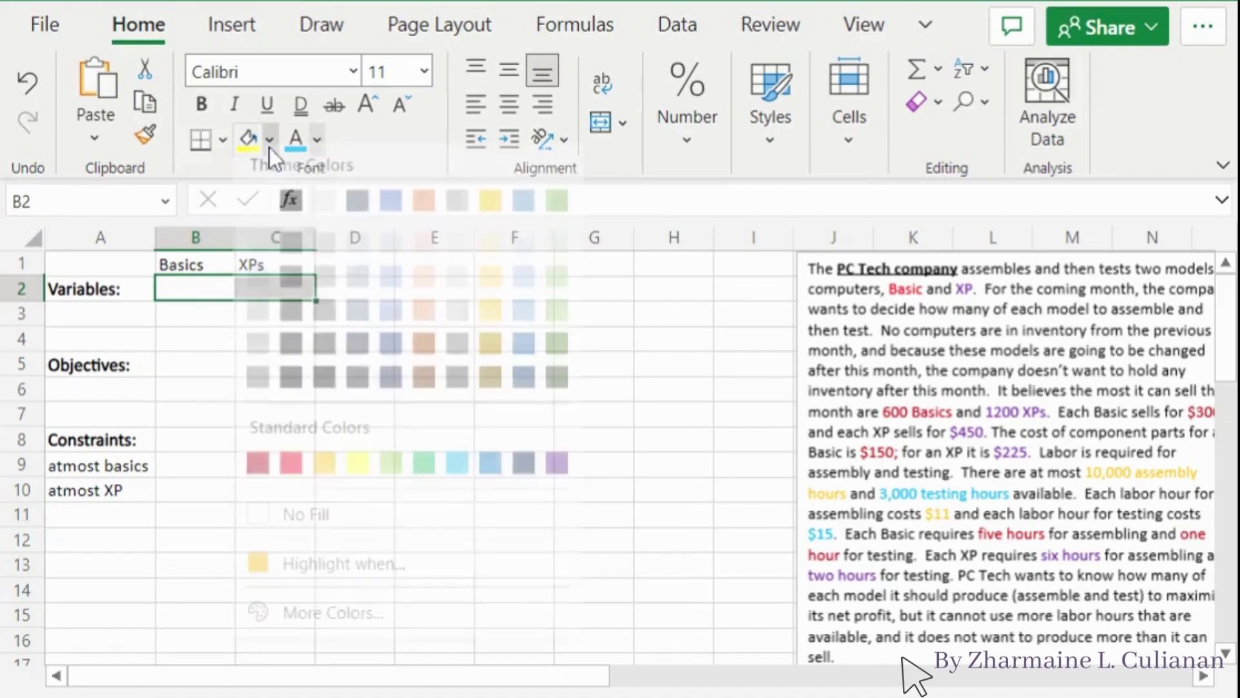
pyautogui.click(556, 318)
# Step: Enter the note "<=UNKNOWN(enter dummy numbers)" in cell D2 beside the variable cells
pyautogui.click(380, 288)
pyautogui.write('<')
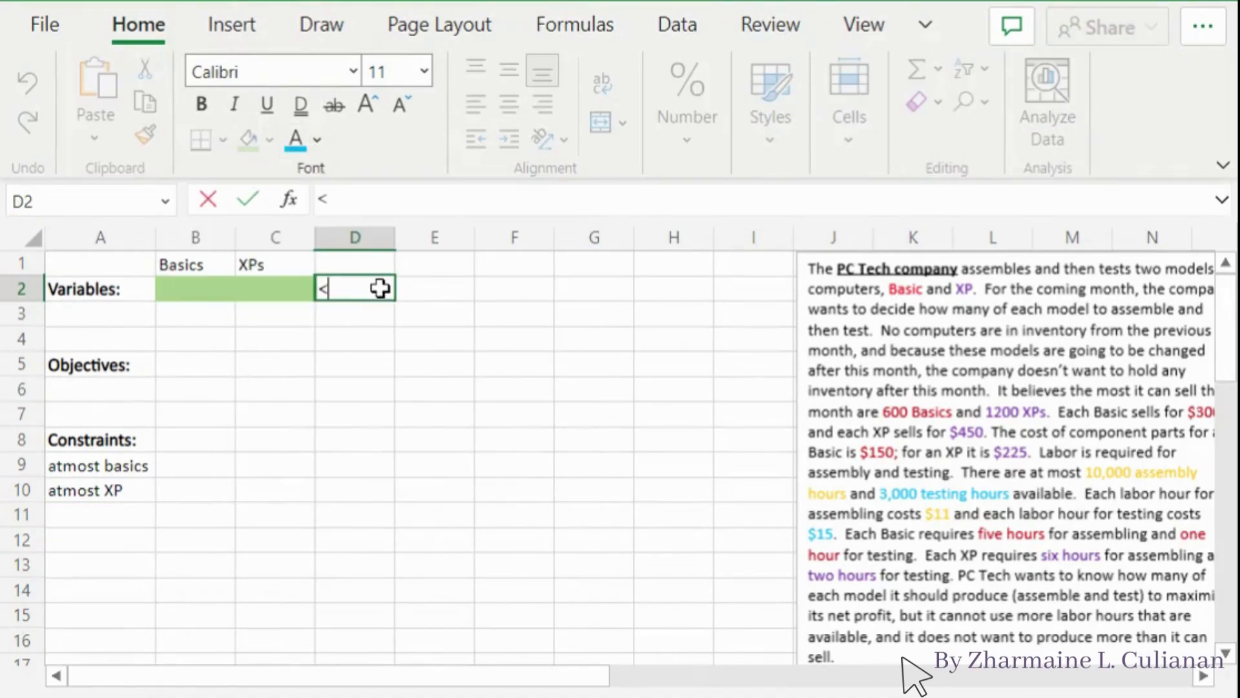
pyautogui.write('=UNHK')
pyautogui.press('BackSpace')
pyautogui.press('BackSpace')
pyautogui.press('BackSpace')
pyautogui.write('NKOWN')
pyautogui.press('BackSpace')
pyautogui.press('BackSpace')
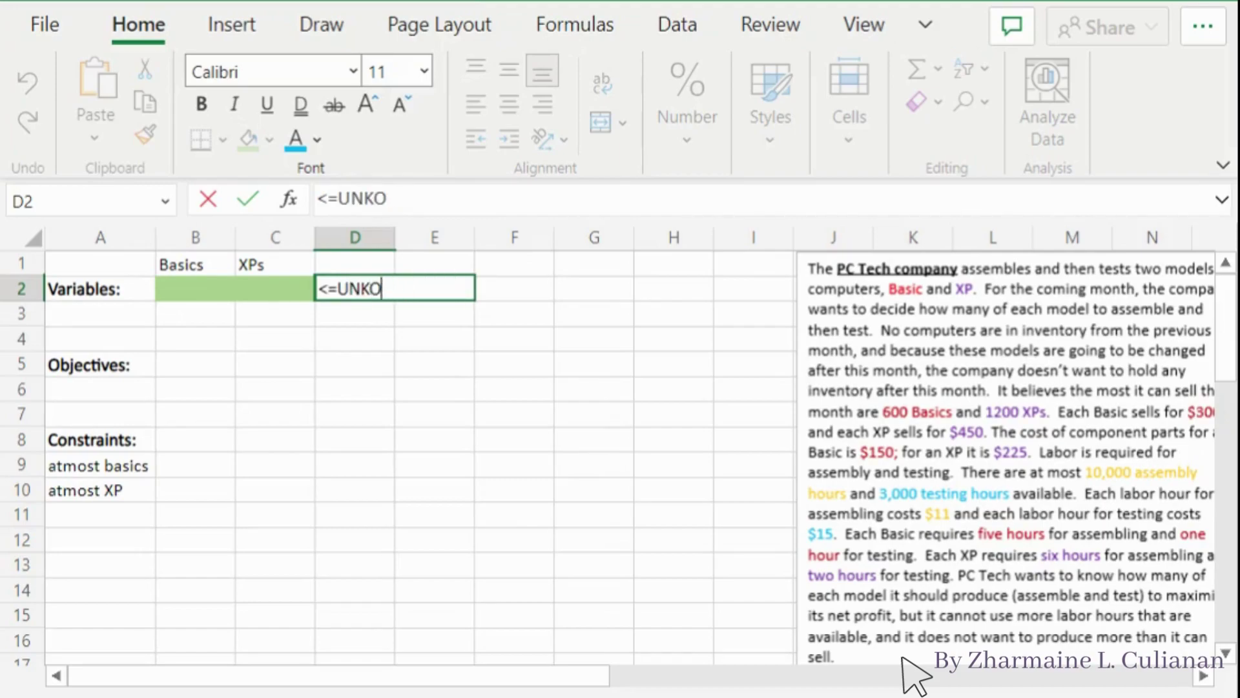
pyautogui.write('NOWN')
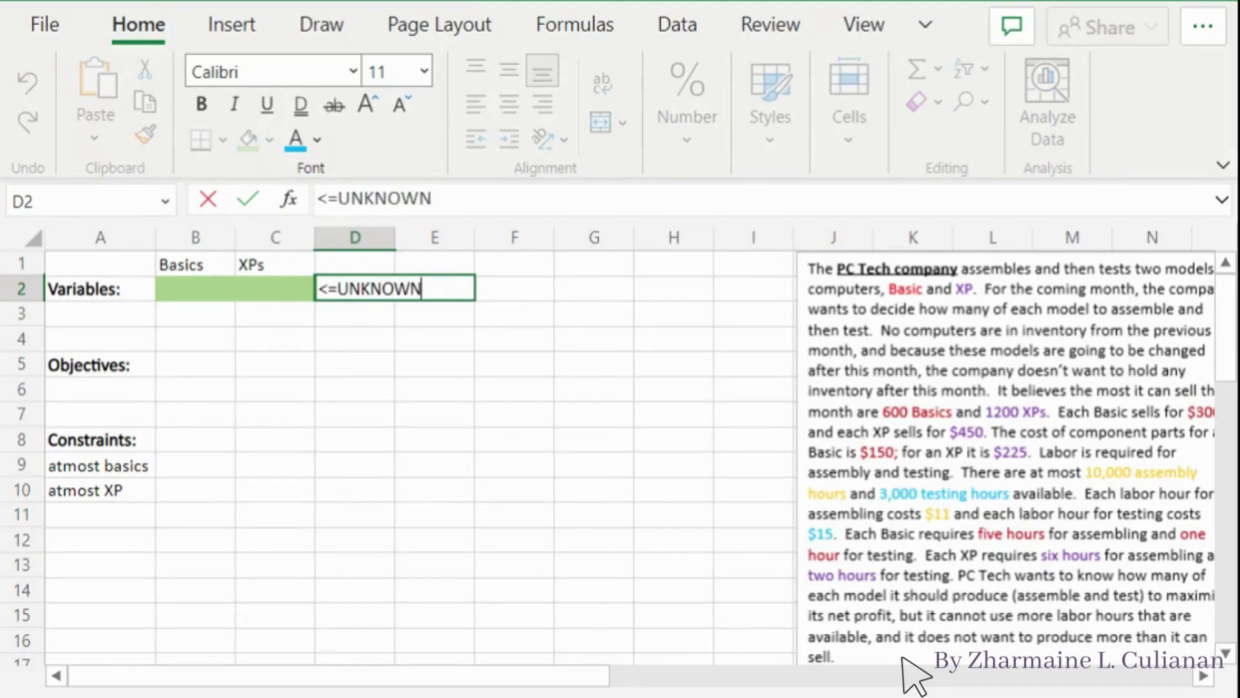
pyautogui.write('(enter dummy number')
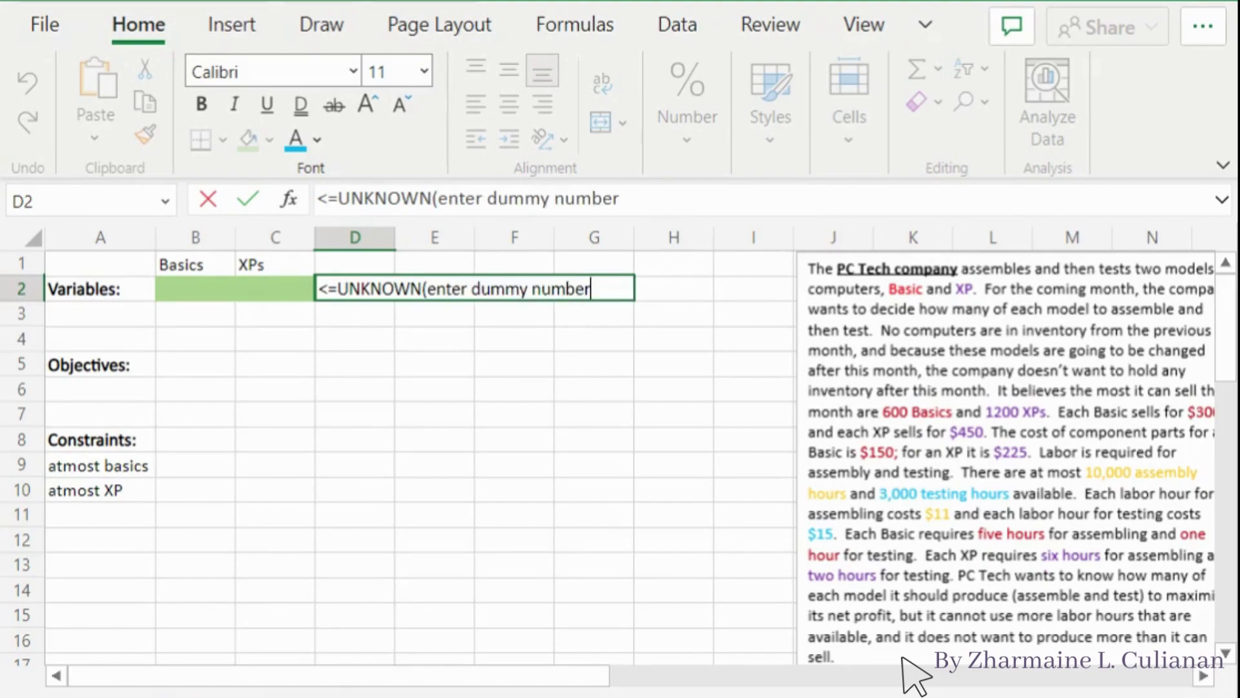
pyautogui.click(216, 366)
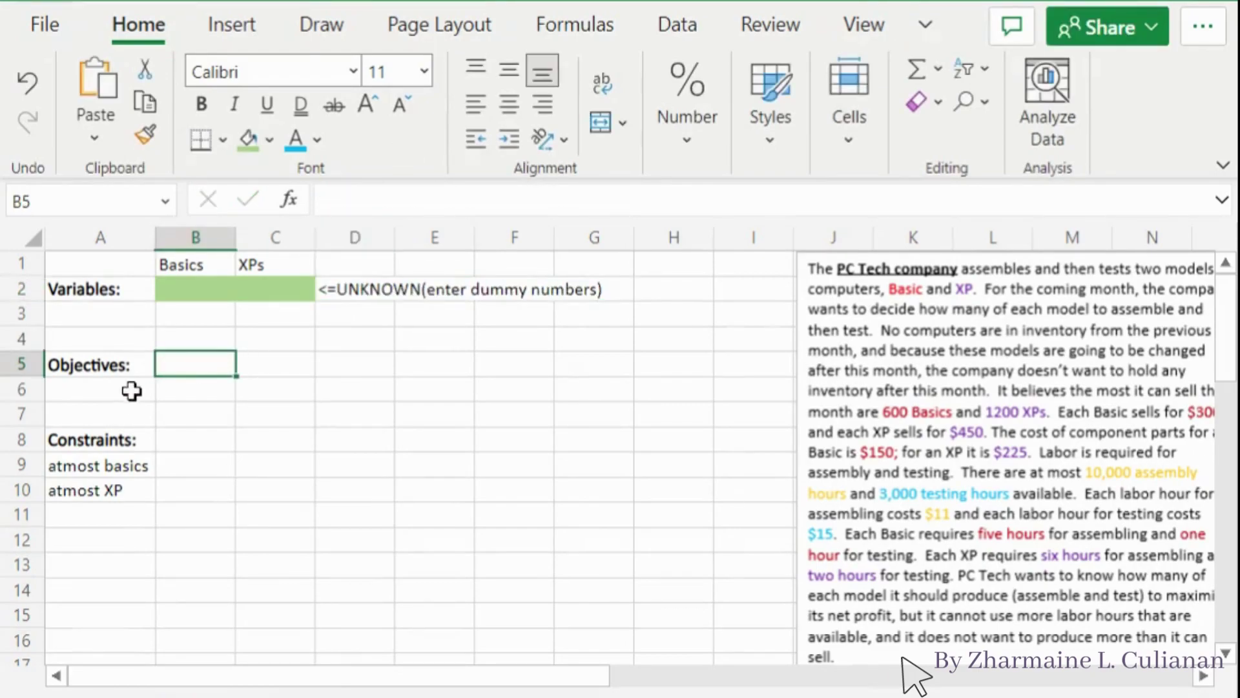
# Step: Enter the bold, right-aligned label "Net Profit:" in cell A6
pyautogui.click(133, 390)
pyautogui.hotkey('ctrl', 'b')
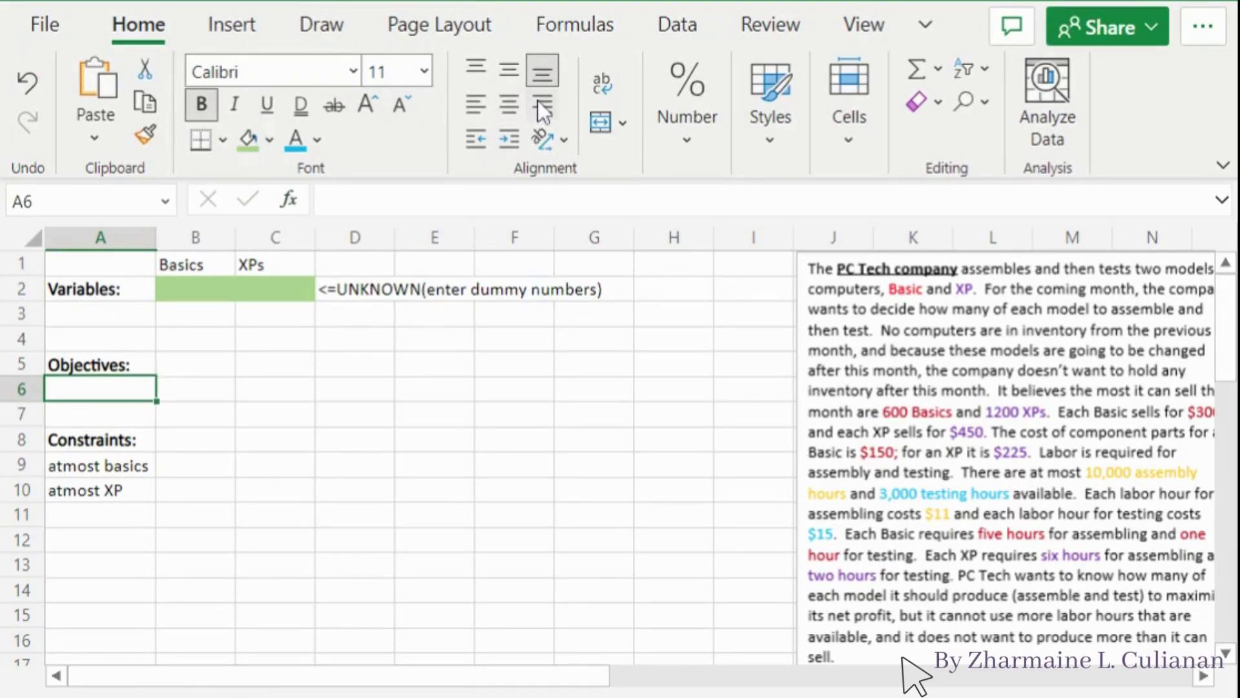
pyautogui.write('Nety')
pyautogui.press('BackSpace')
pyautogui.write('Profit:')
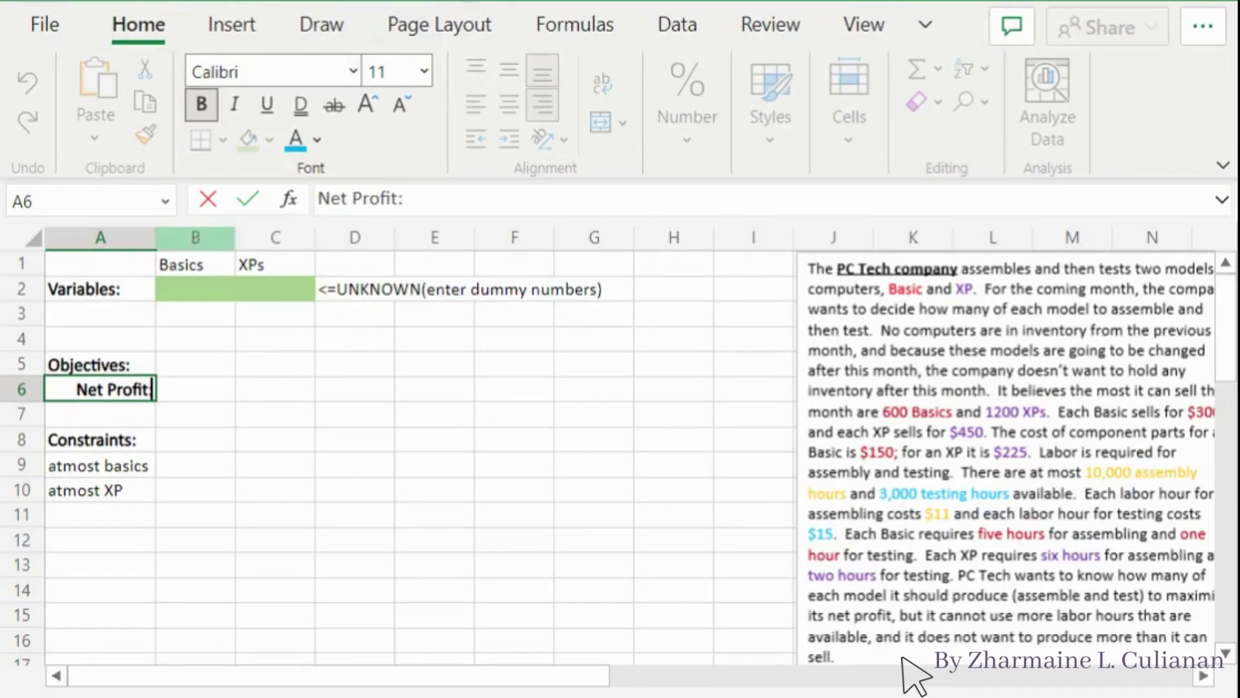
pyautogui.click(228, 390)
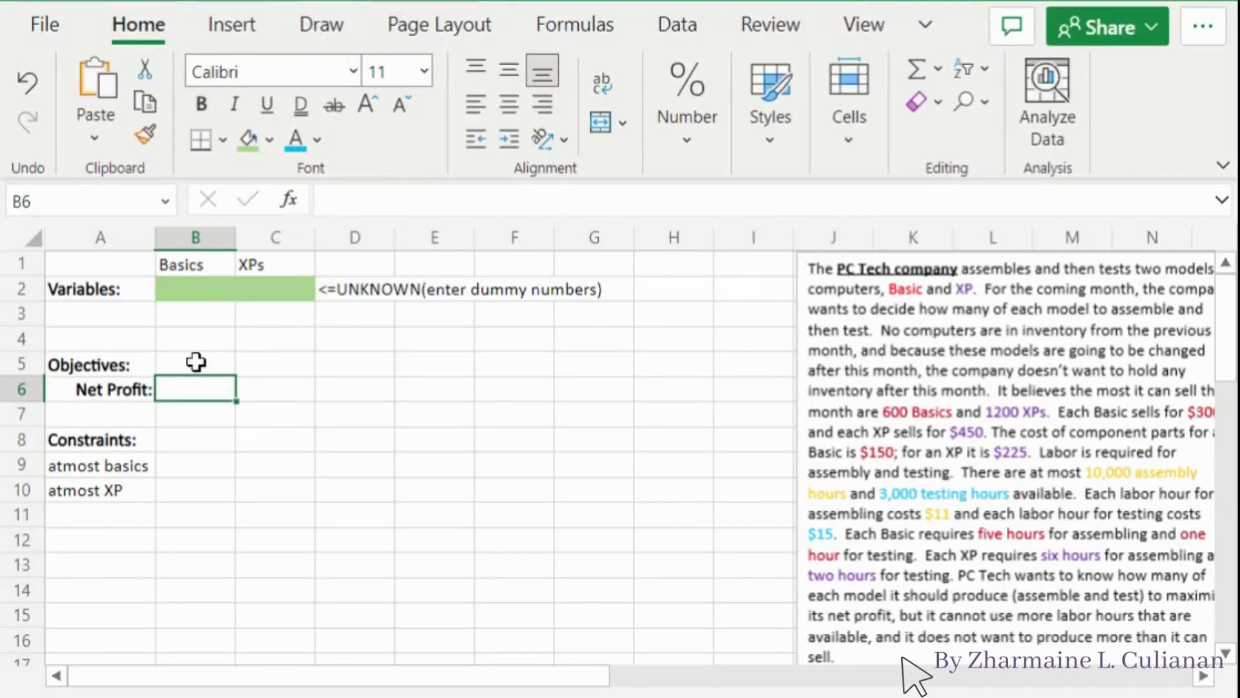
# Step: Enter the constraint column headers "LHS" in D8, "SIGN" in E8 and "RHS" in F8
pyautogui.moveTo(133, 446); pyautogui.dragTo(220, 440)
pyautogui.click(382, 445)
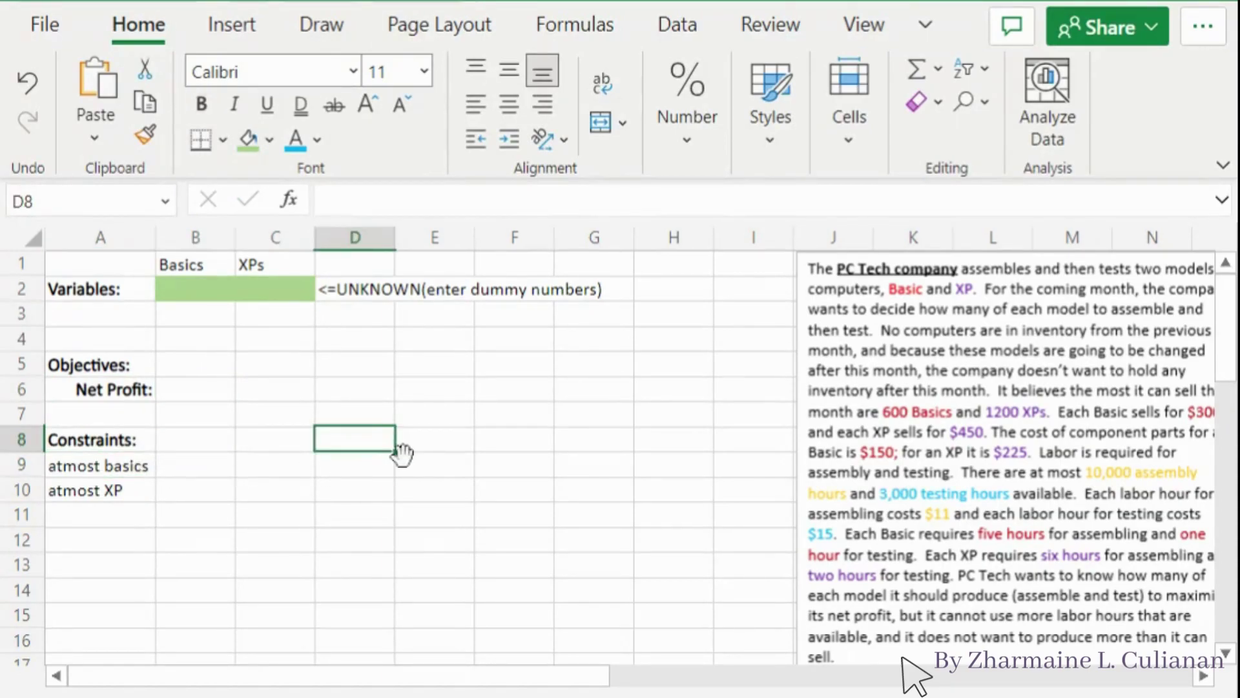
pyautogui.write('NHS')
pyautogui.press('BackSpace')
pyautogui.press('BackSpace')
pyautogui.press('BackSpace')
pyautogui.write('LH')
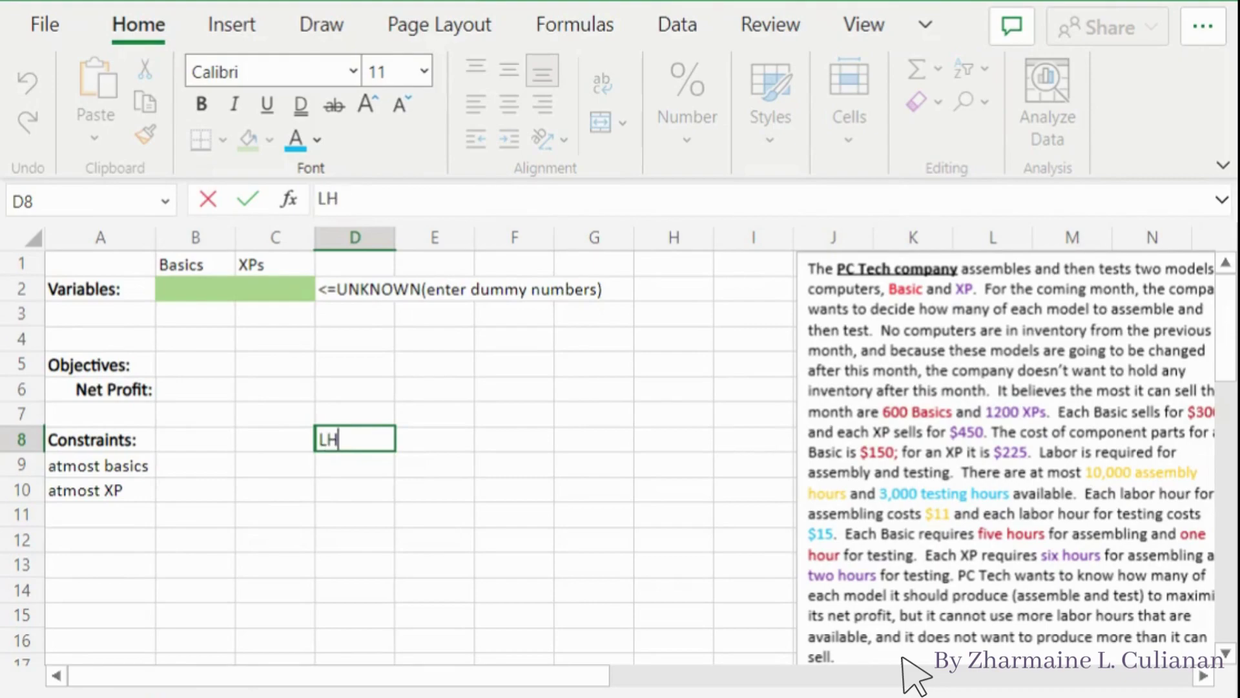
pyautogui.write('S')
pyautogui.press('Tab')
pyautogui.write('SU')
pyautogui.press('BackSpace')
pyautogui.write('IGN')
pyautogui.press('Tab')
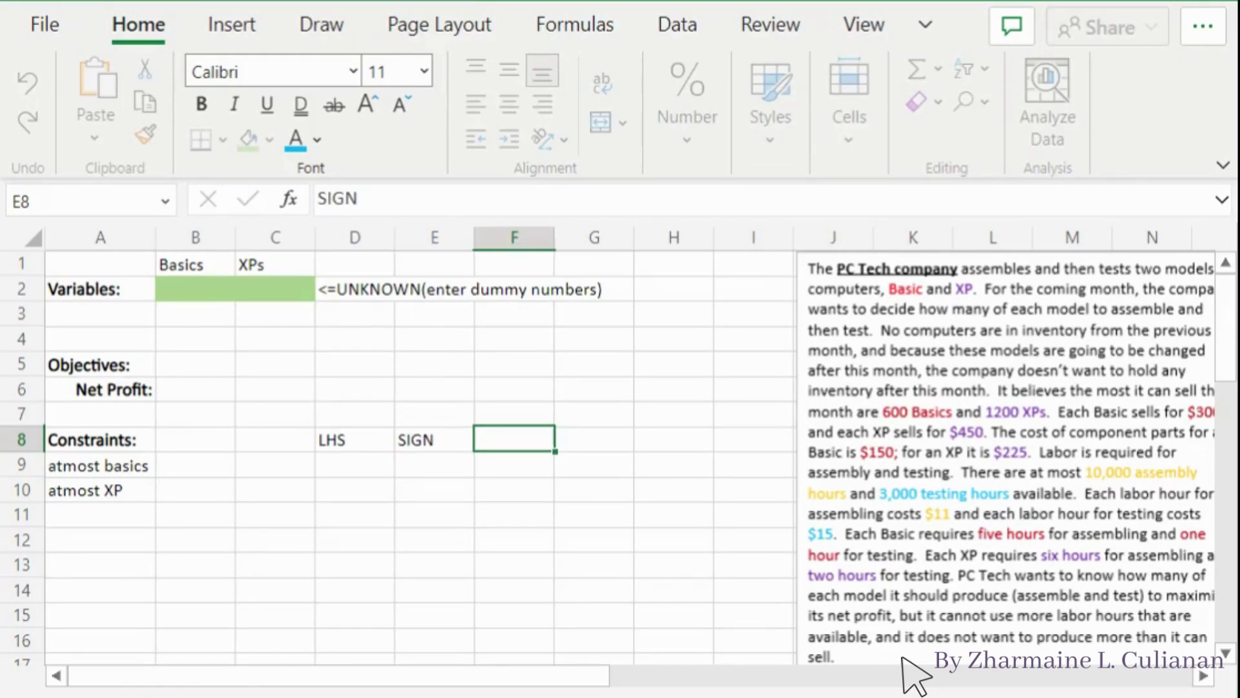
pyautogui.write('RHS')
pyautogui.press('Return')
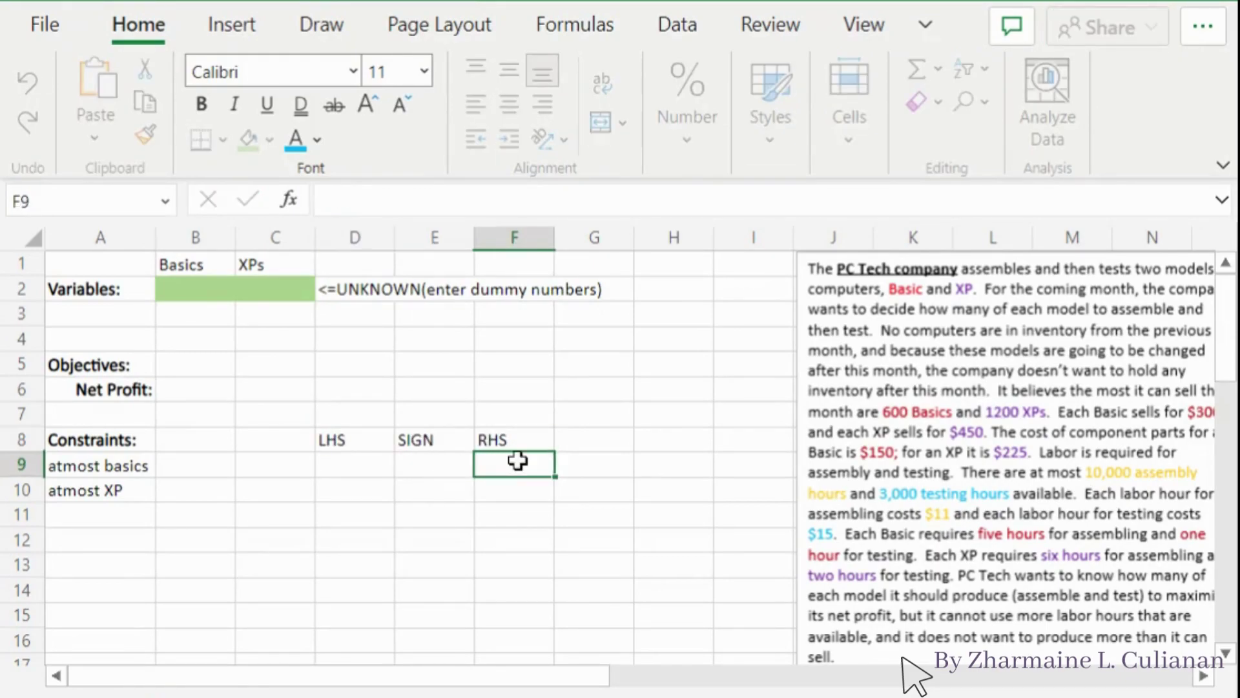
# Step: Enter the right-hand-side limits 600 in cell F9 for Basics and 1200 in F10 for XPs
pyautogui.write('600')
pyautogui.press('Return')
pyautogui.write('1200')
pyautogui.press('Return')
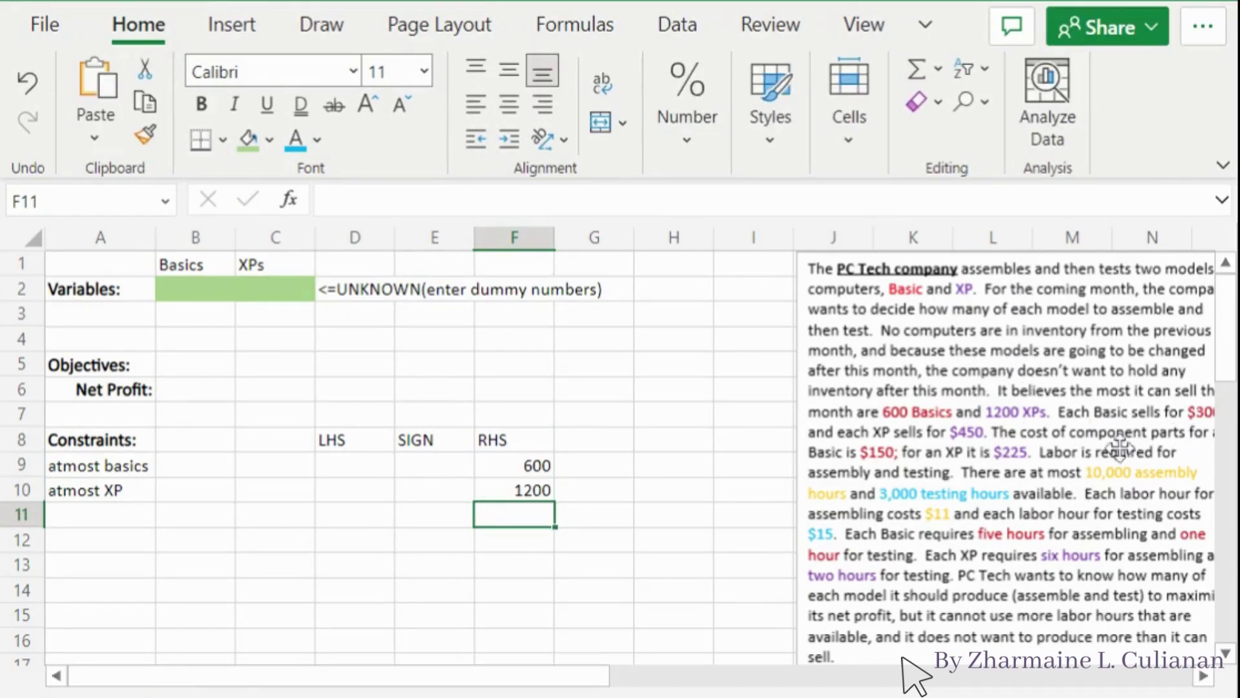
# Step: Insert a blank row between the "Objectives:" and "Net Profit:" rows
pyautogui.click(146, 371)
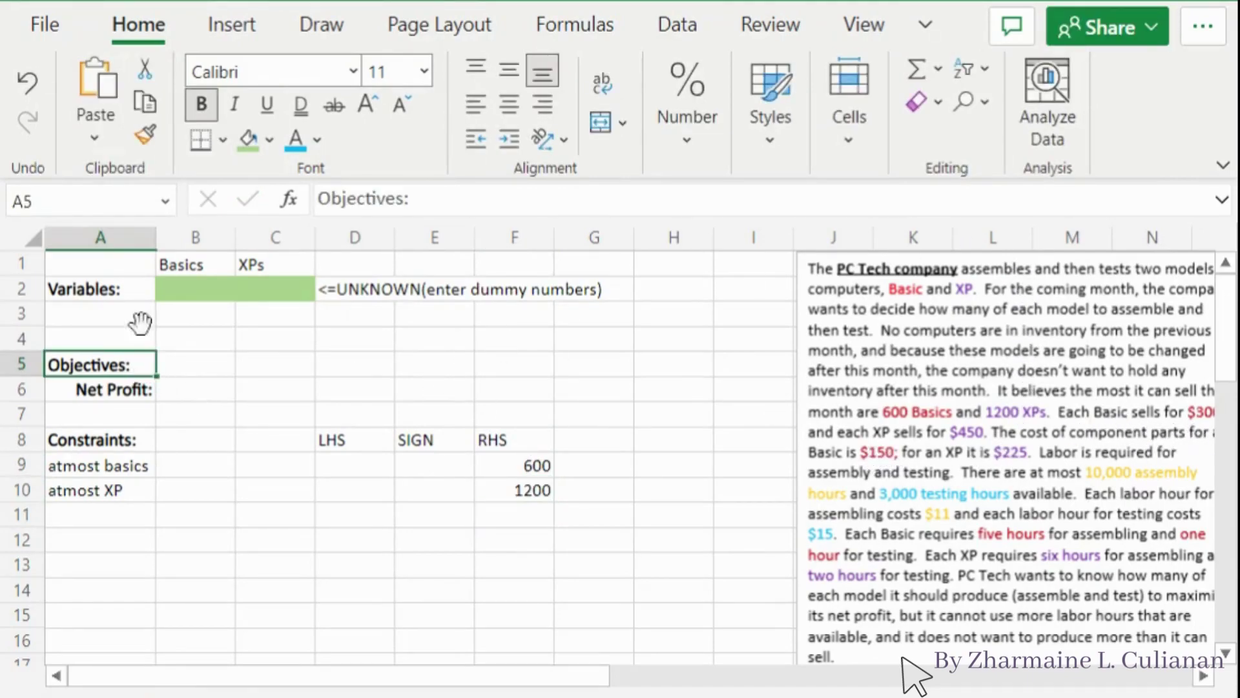
pyautogui.click(14, 389)
pyautogui.rightClick(14, 390)
pyautogui.click(102, 229)
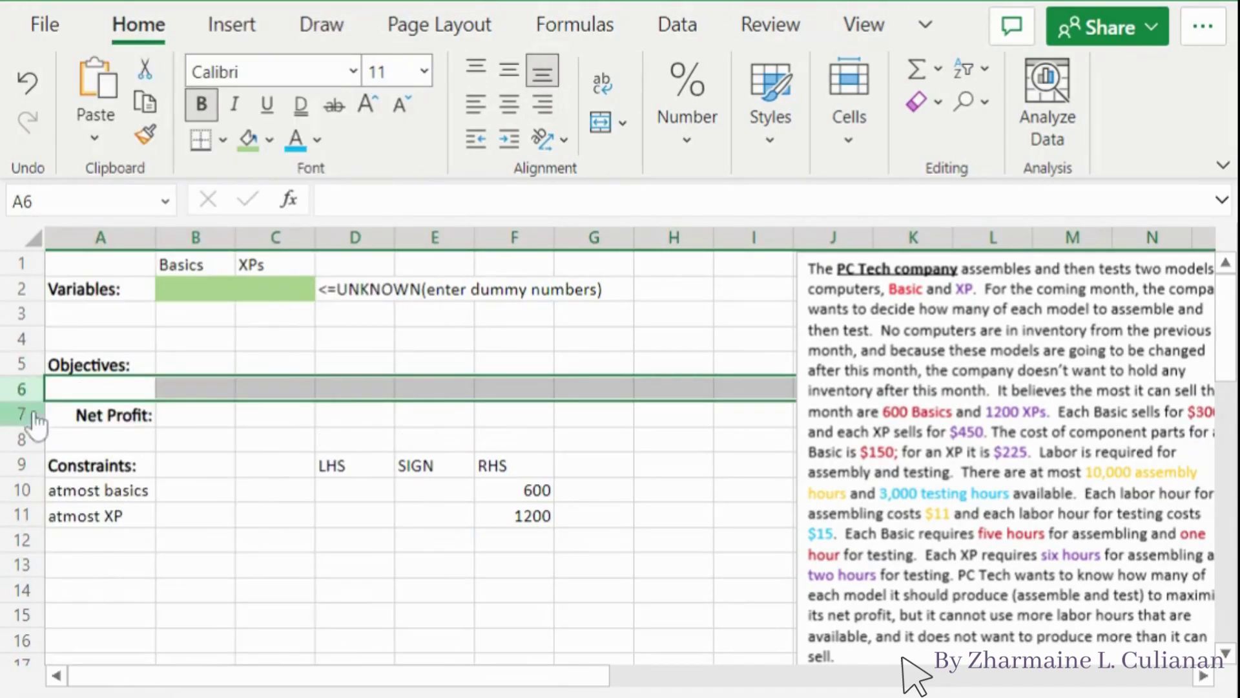
pyautogui.rightClick(16, 363)
pyautogui.click(117, 235)
pyautogui.moveTo(28, 369)
pyautogui.mouseDown()
pyautogui.moveTo(27, 393)
pyautogui.moveTo(40, 363)
pyautogui.mouseUp()
pyautogui.rightClick(39, 368)
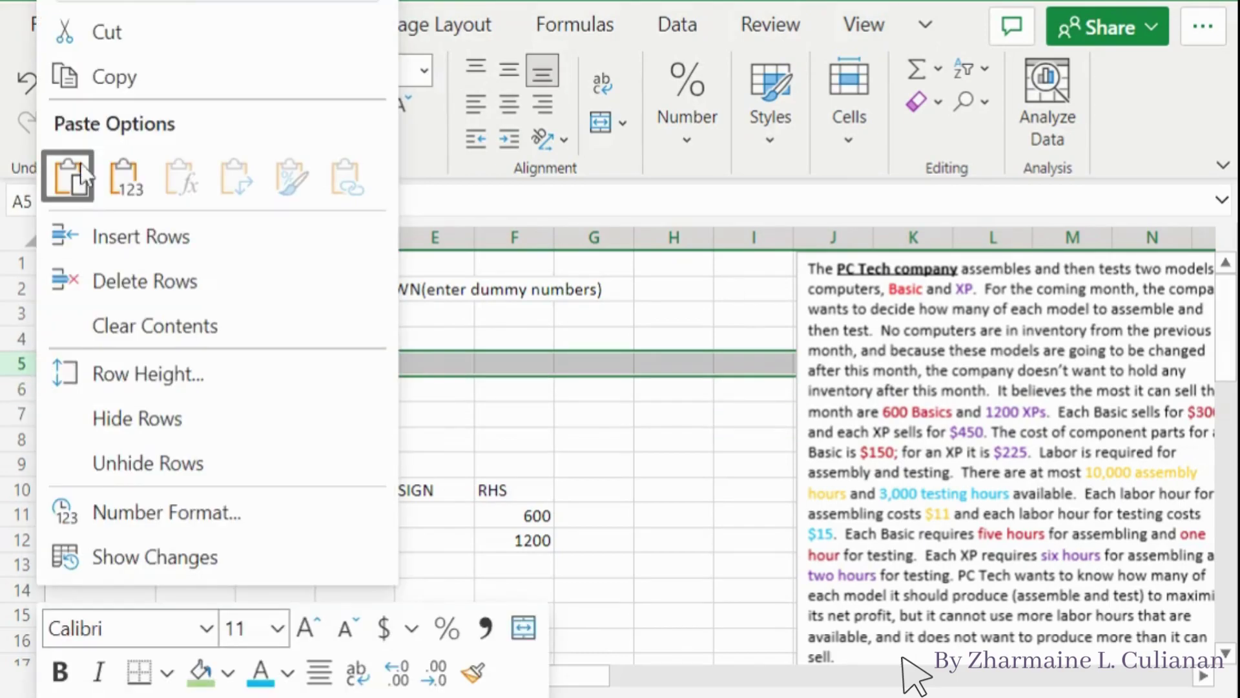
pyautogui.click(97, 280)
# Step: Insert a second blank row directly above the "Net Profit:" row
pyautogui.click(32, 431)
pyautogui.rightClick(31, 416)
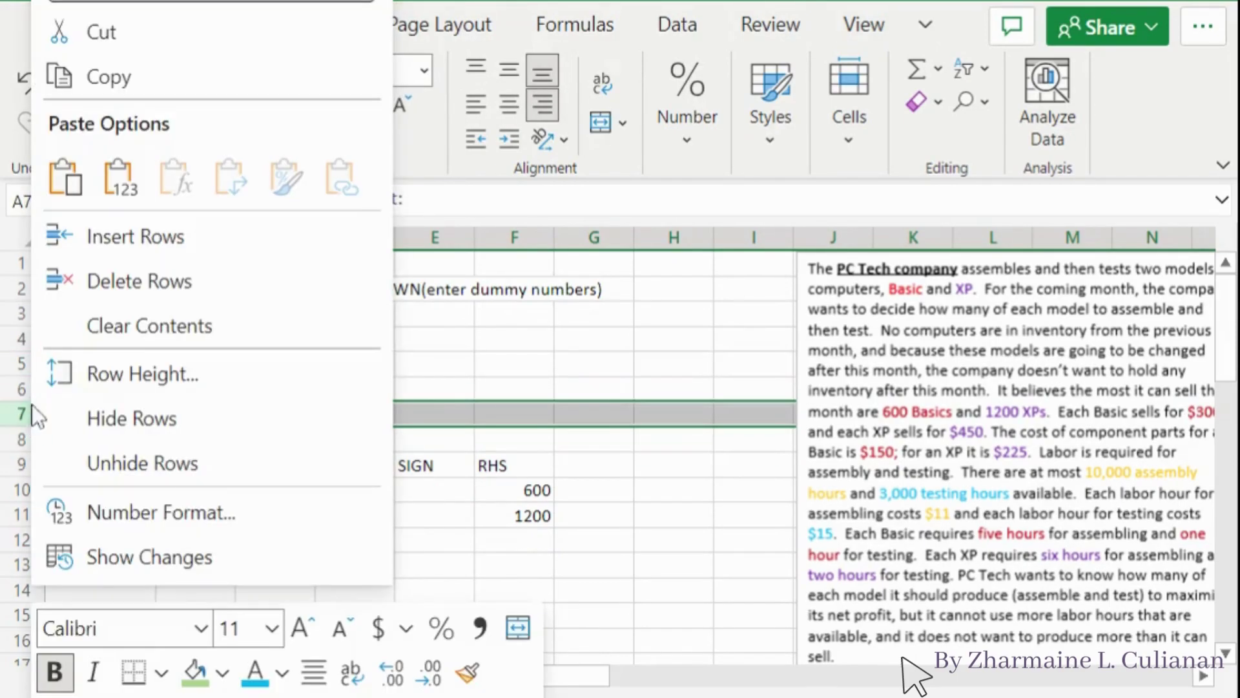
pyautogui.click(110, 365)
pyautogui.click(140, 394)
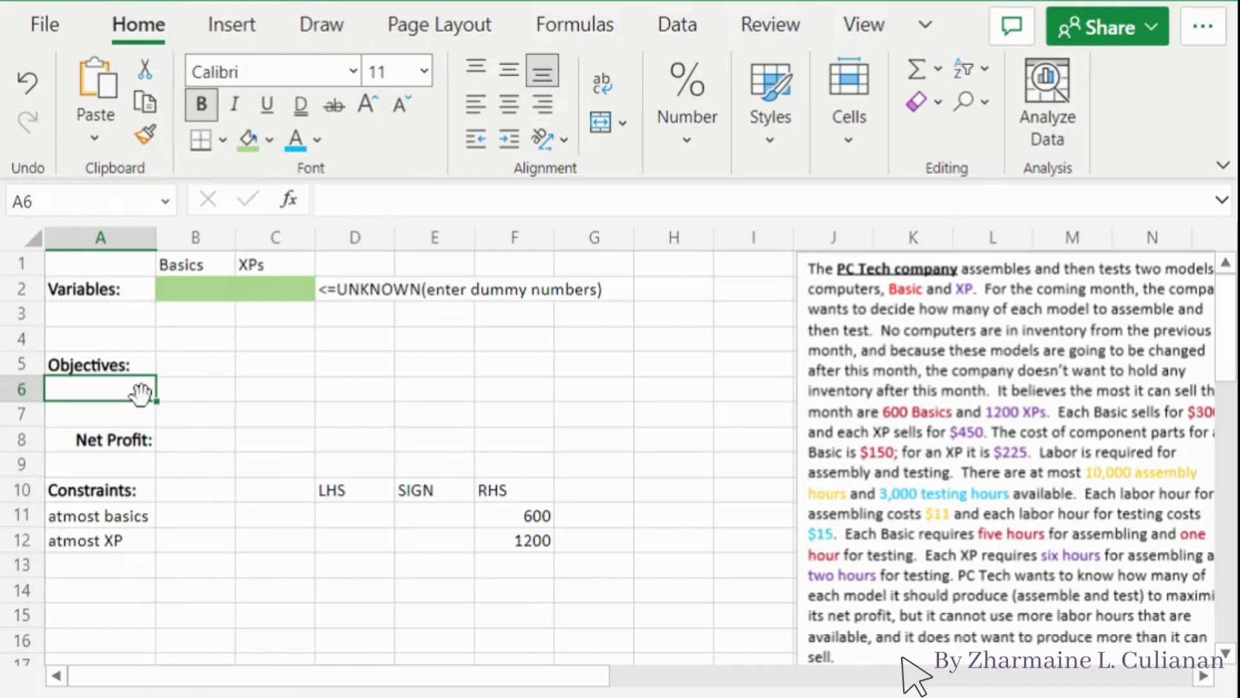
pyautogui.write('Cost')
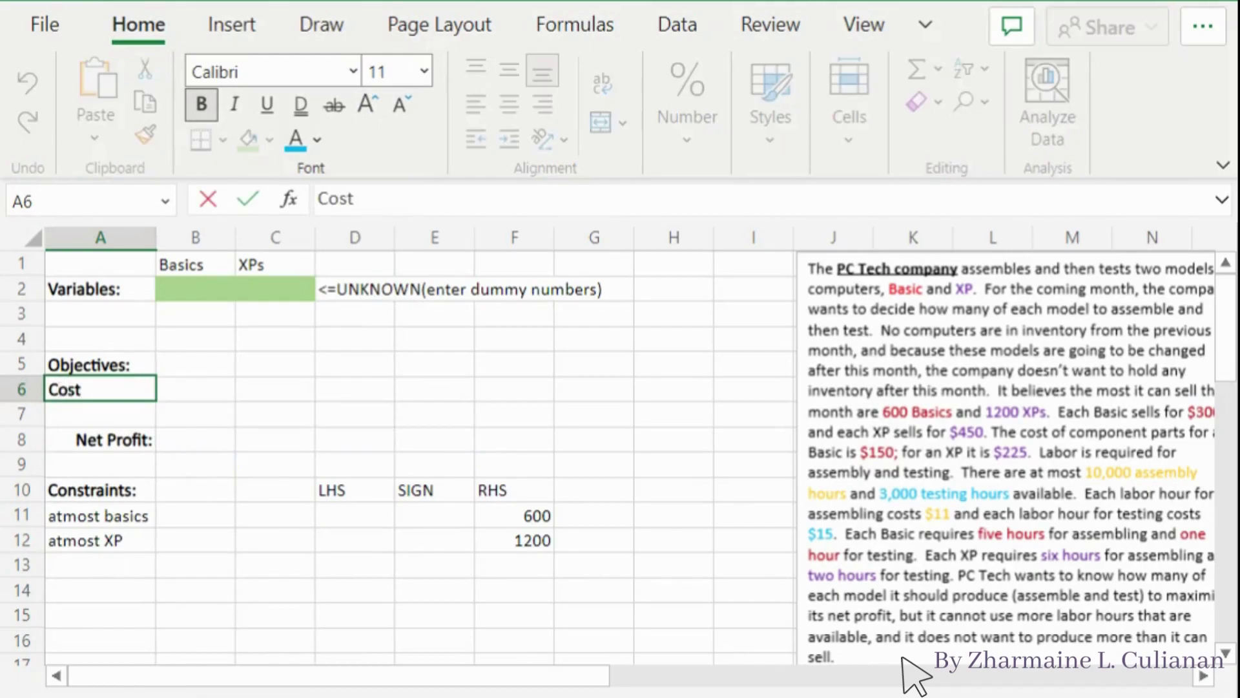
pyautogui.press('Return')
pyautogui.press('Up')
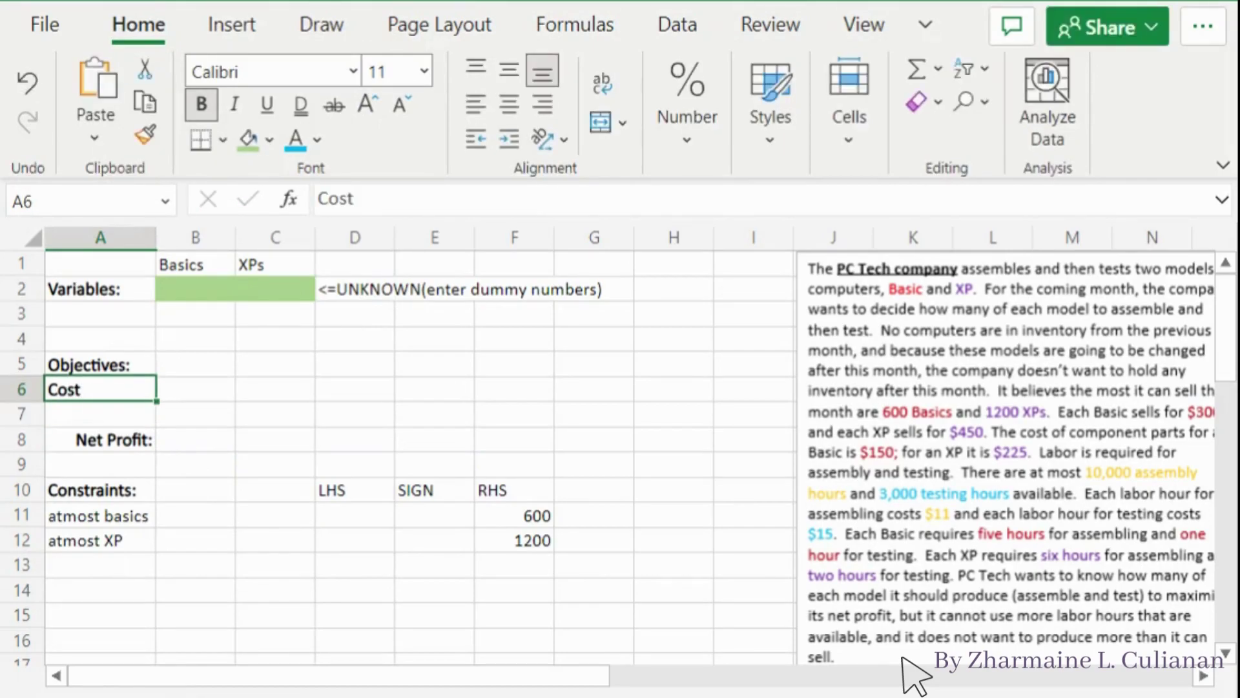
pyautogui.press('BackSpace')
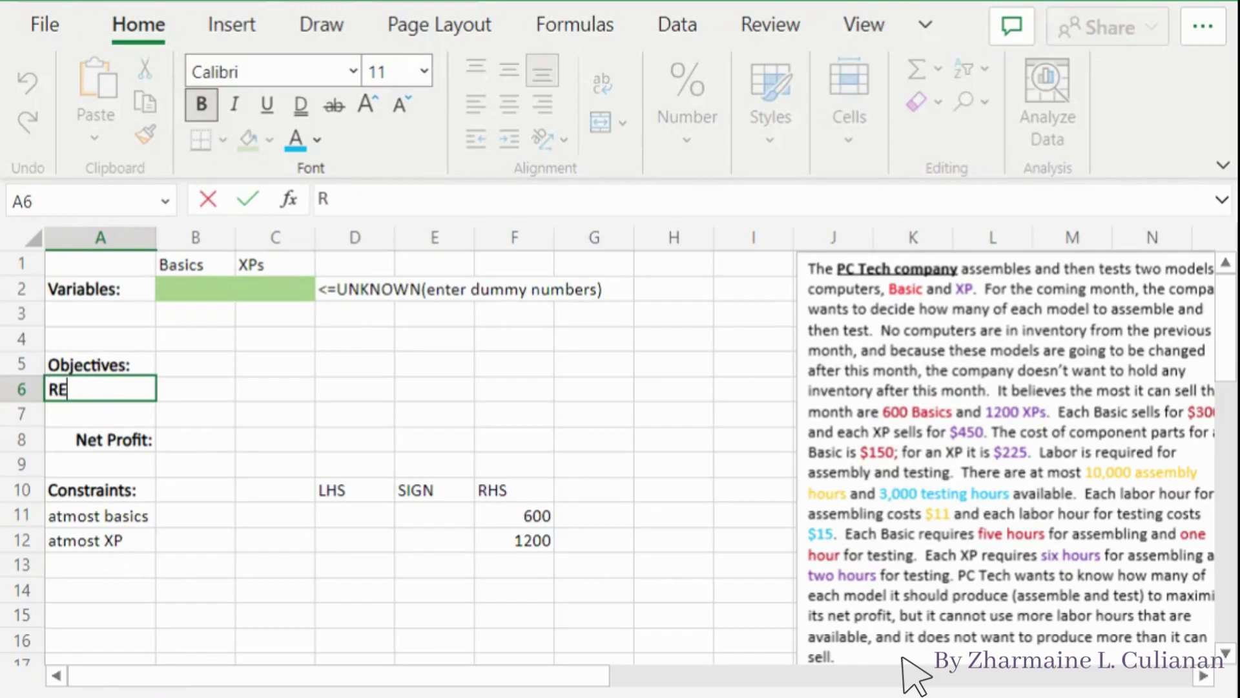
# Step: Enter the labels "Revenue" in cell A6 and "Cost" in A7 under the objectives heading
pyautogui.write('Revenue')
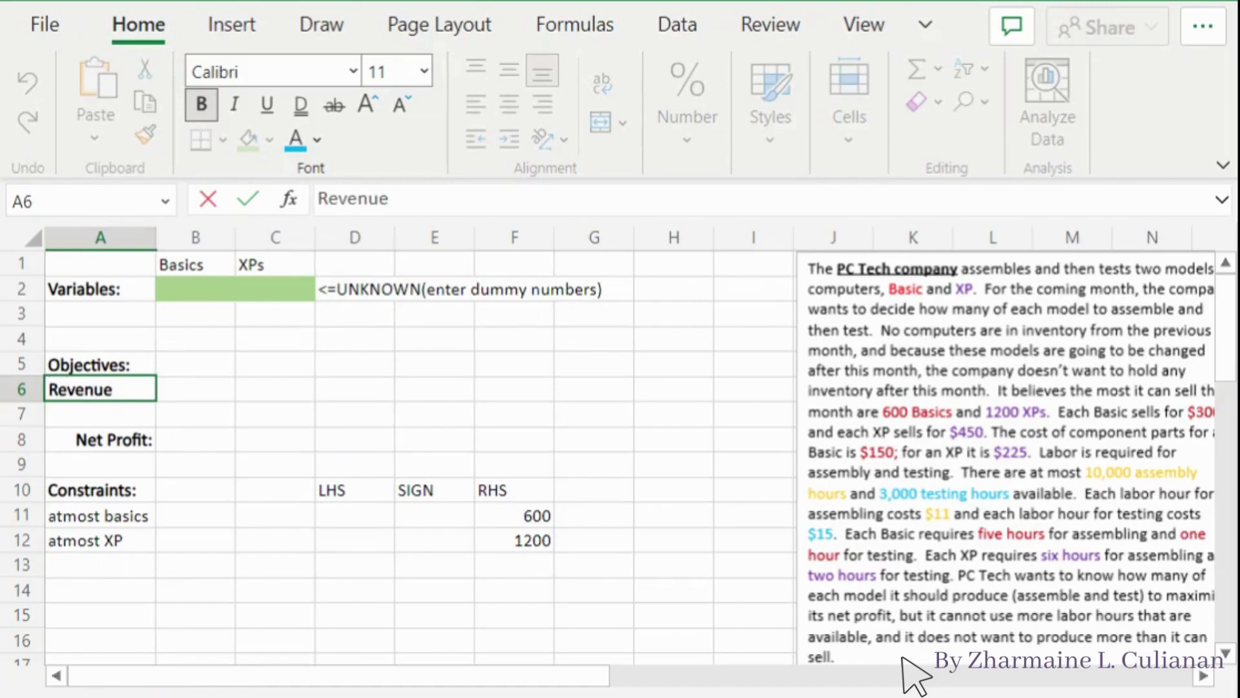
pyautogui.press('Return')
pyautogui.write('Cost')
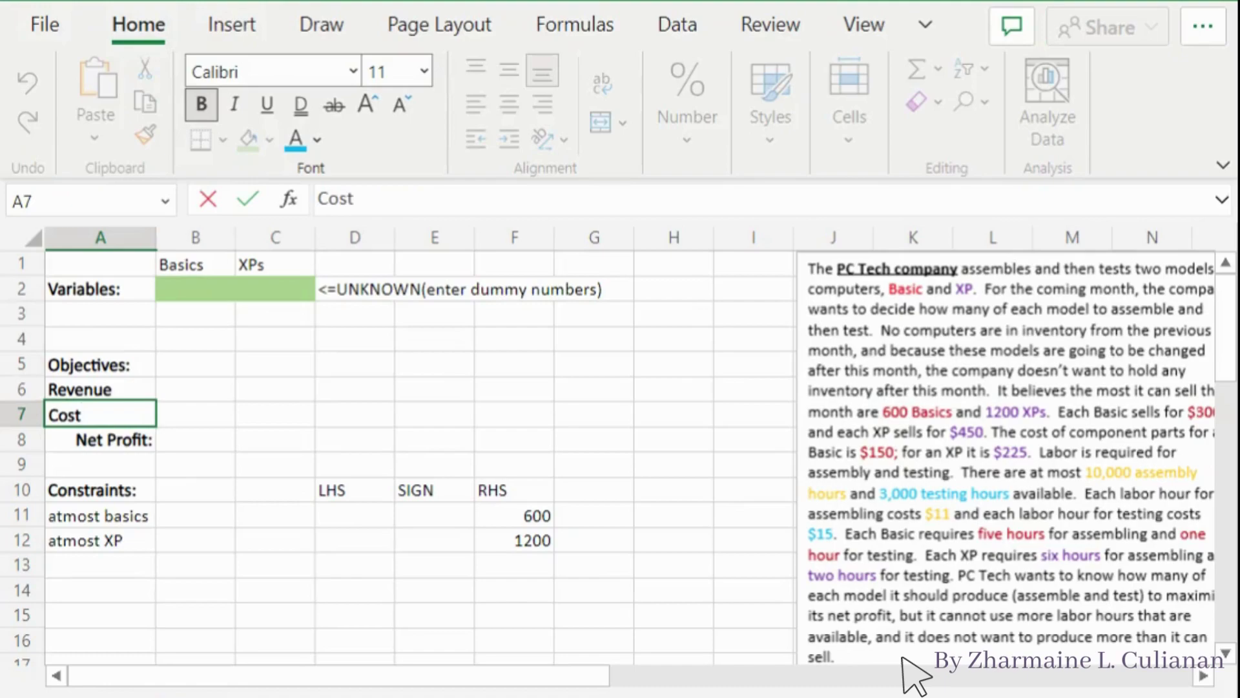
# Step: Enter the column header "Total:" in cell D5 on the objectives row
pyautogui.click(177, 396)
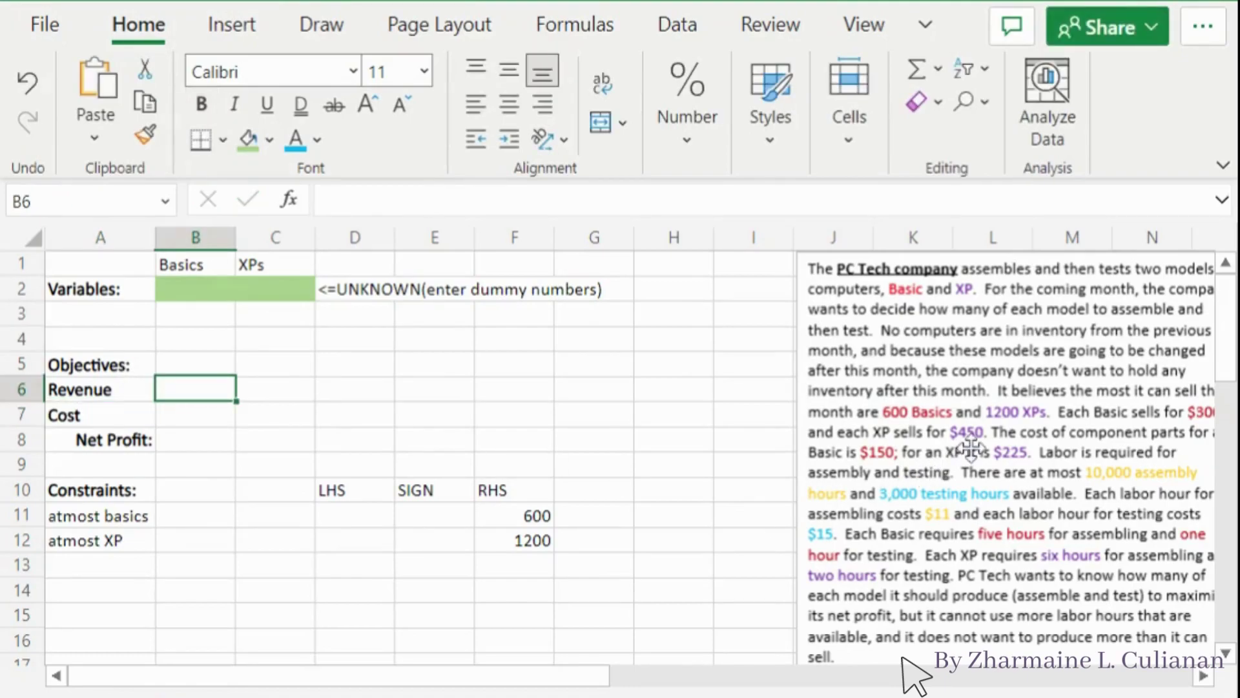
pyautogui.click(369, 366)
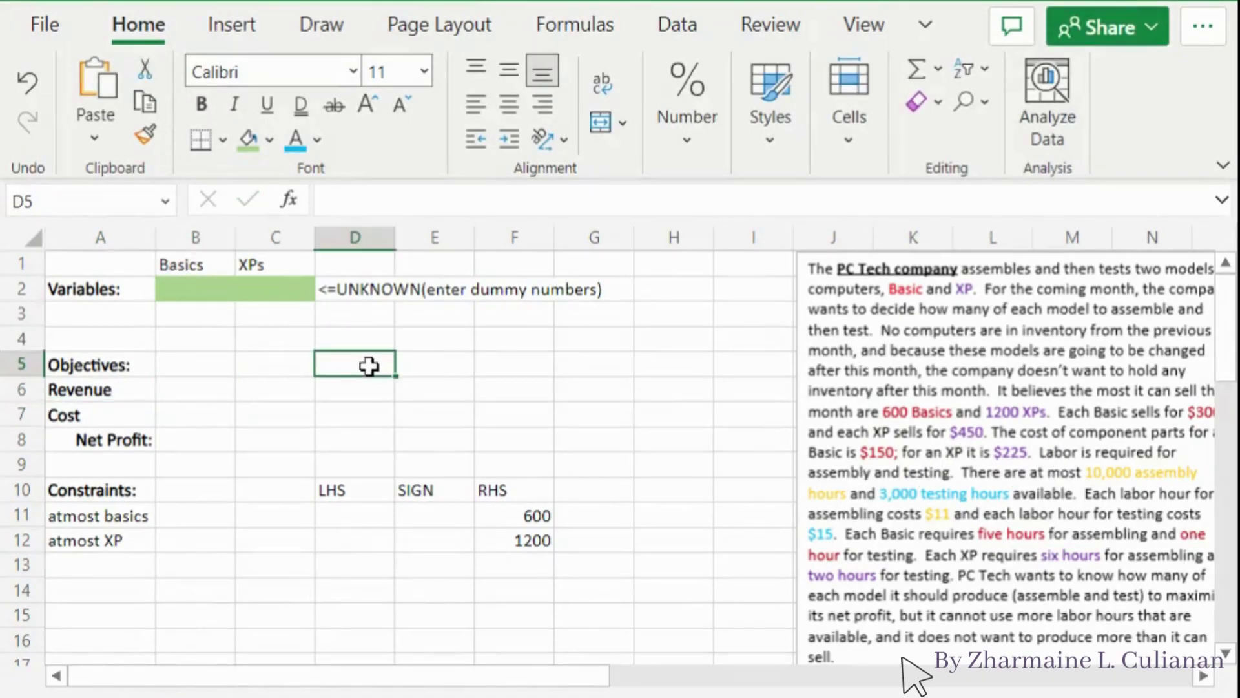
pyautogui.write('Total:')
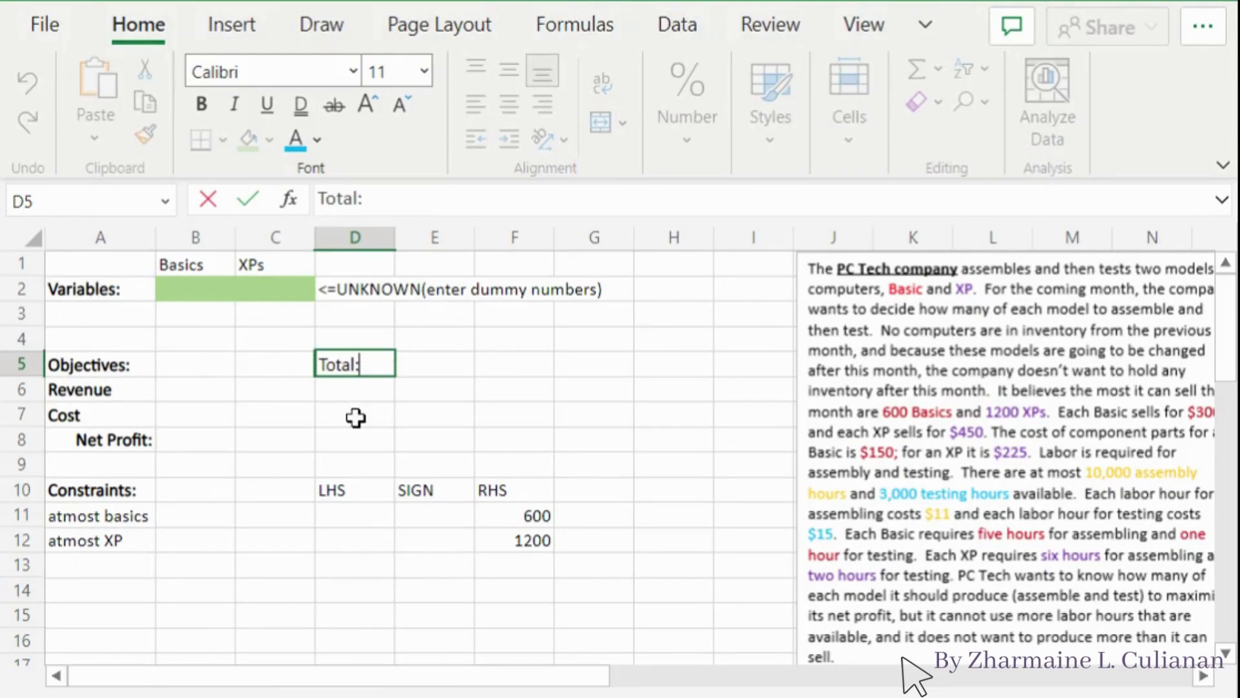
# Step: Enter the unit revenues 300 for Basics in cell B6 and 450 for XPs in C6
pyautogui.click(221, 389)
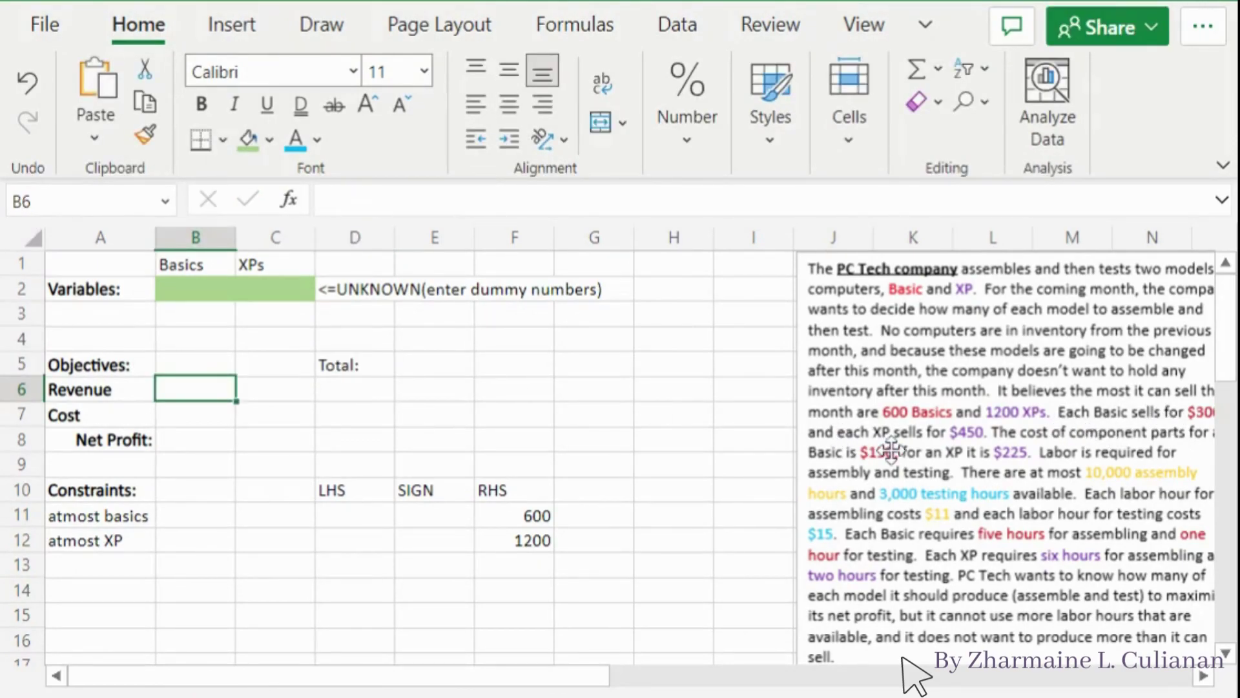
pyautogui.write('30')
pyautogui.press('Tab')
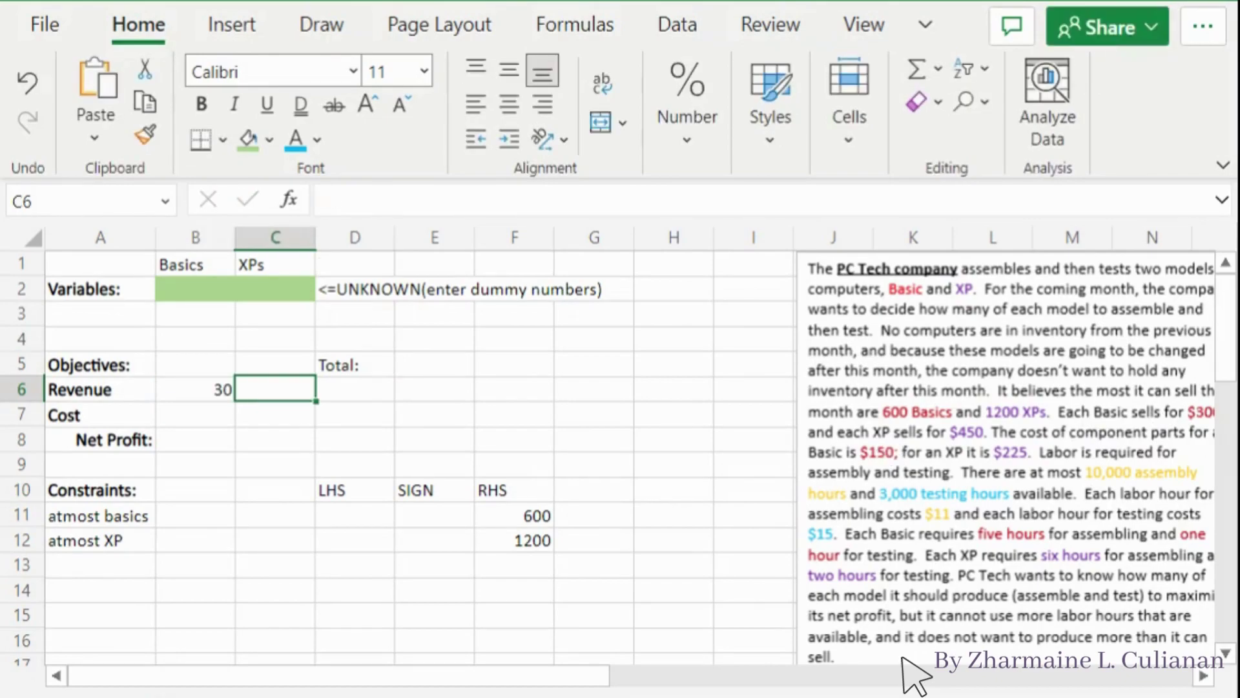
pyautogui.hotkey('shift', 'Tab')
pyautogui.write('300')
pyautogui.press('Tab')
pyautogui.write('450')
pyautogui.press('Tab')
# Step: Compute total revenue in cell D6 with the formula =SUMPRODUCT(B2:C2,B6:C6)
pyautogui.write('=sum')
pyautogui.doubleClick(610, 547)
pyautogui.moveTo(185, 292); pyautogui.dragTo(268, 297)
pyautogui.write(',')
pyautogui.moveTo(202, 394); pyautogui.dragTo(266, 392)
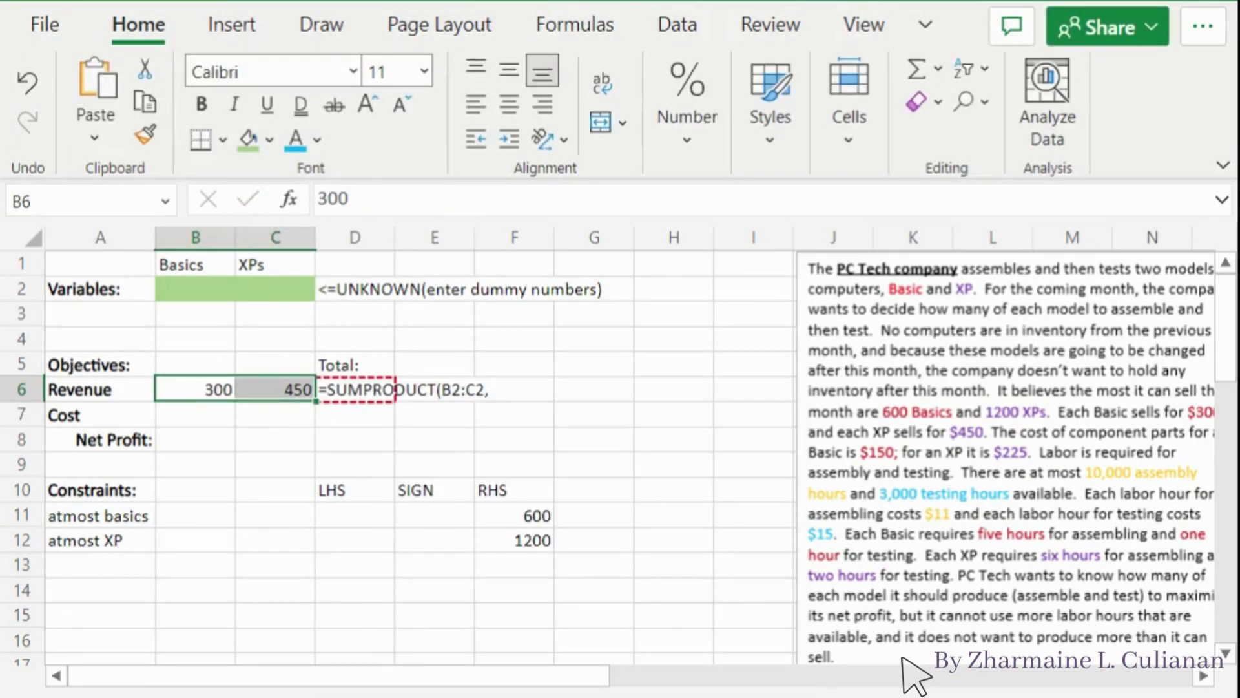
pyautogui.click(227, 332)
pyautogui.click(354, 396)
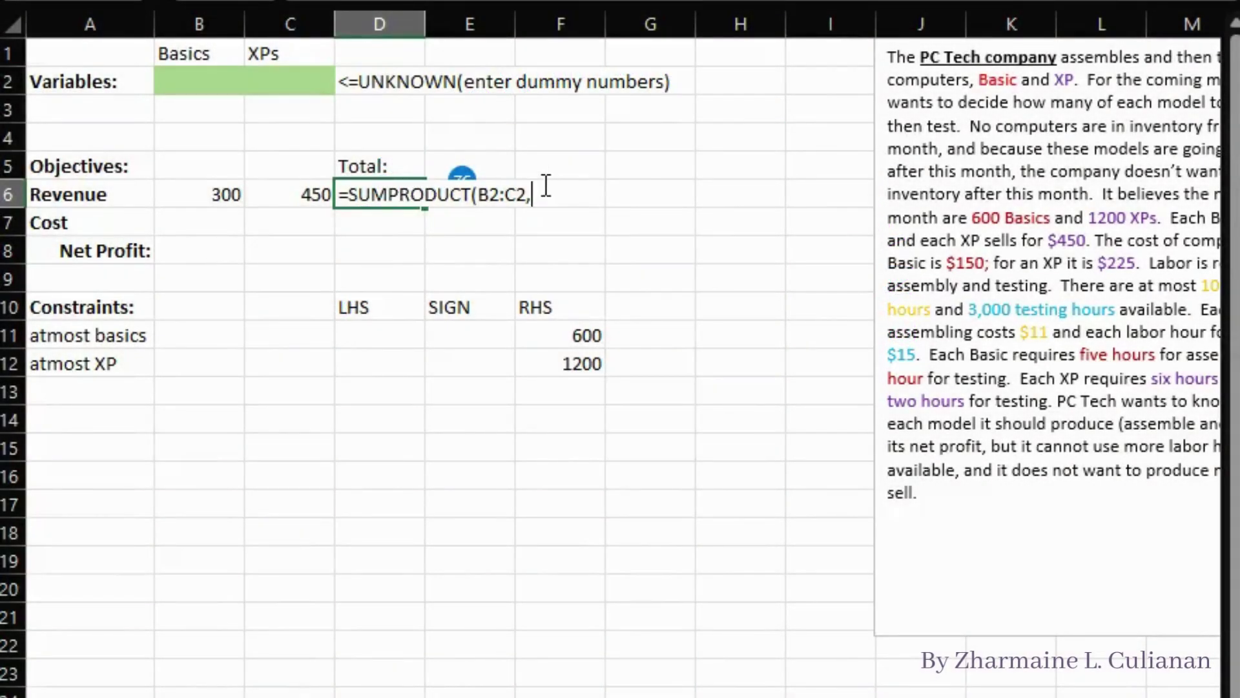
pyautogui.moveTo(241, 197); pyautogui.dragTo(292, 194)
pyautogui.write(')')
pyautogui.press('Return')
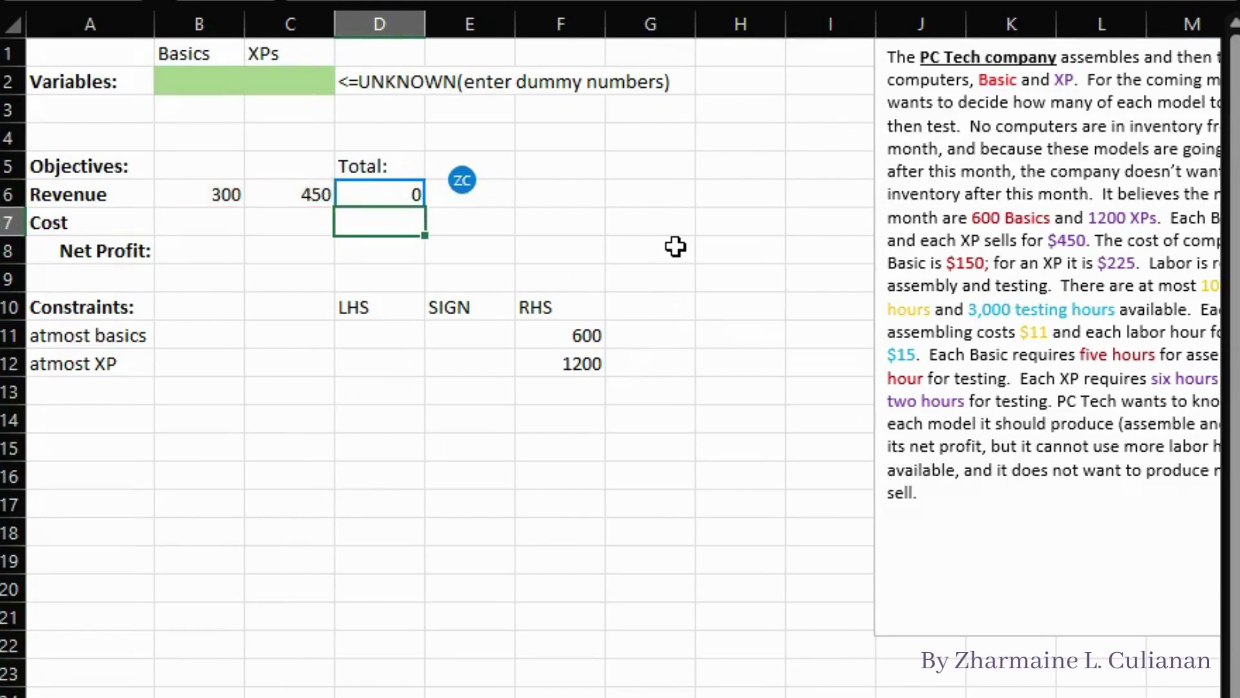
# Step: Enter the dummy quantities 4 for Basics in cell B2 and 5 for XPs in C2
pyautogui.click(225, 82)
pyautogui.write('4')
pyautogui.press('Tab')
pyautogui.write('5')
pyautogui.press('Return')
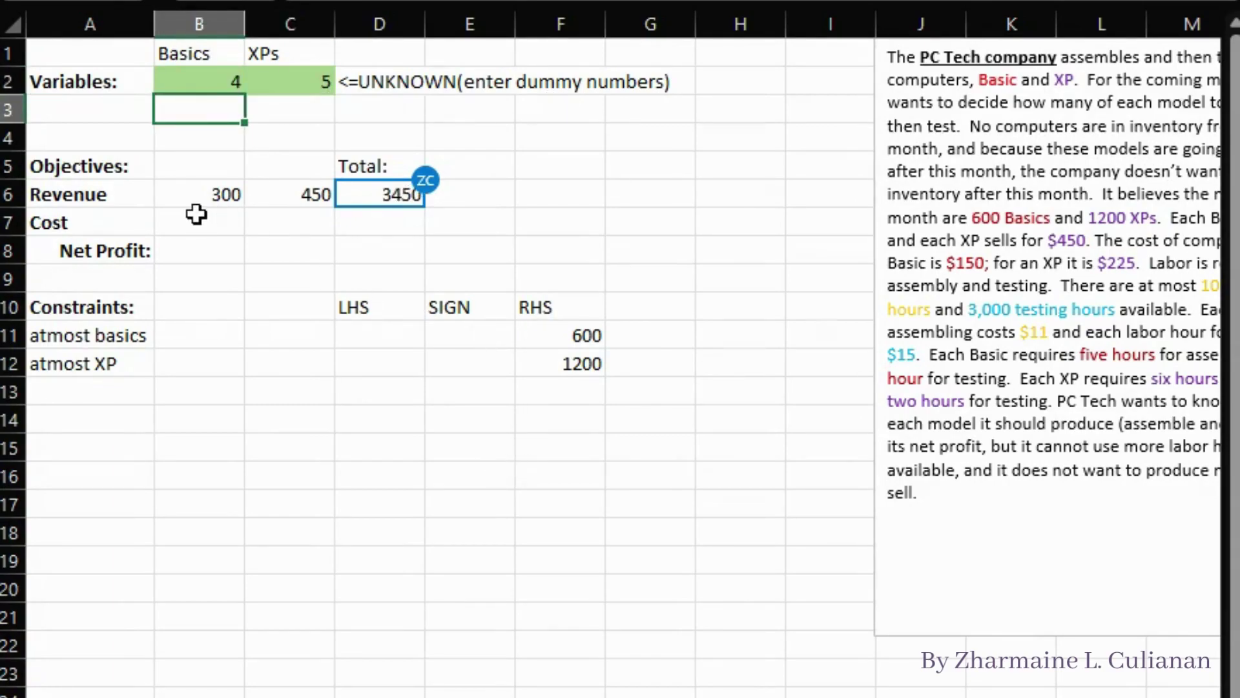
# Step: Widen the problem-statement text box leftward to column H so its full lines fit in view
pyautogui.click(993, 589)
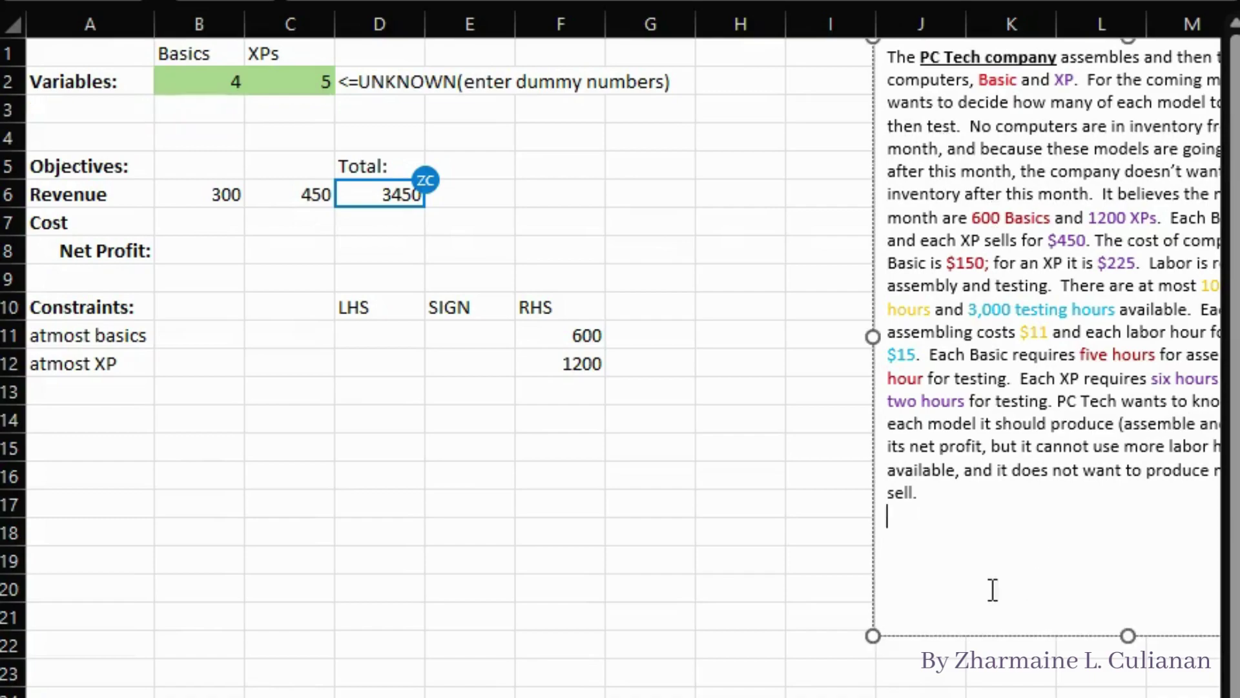
pyautogui.moveTo(875, 432); pyautogui.dragTo(722, 417)
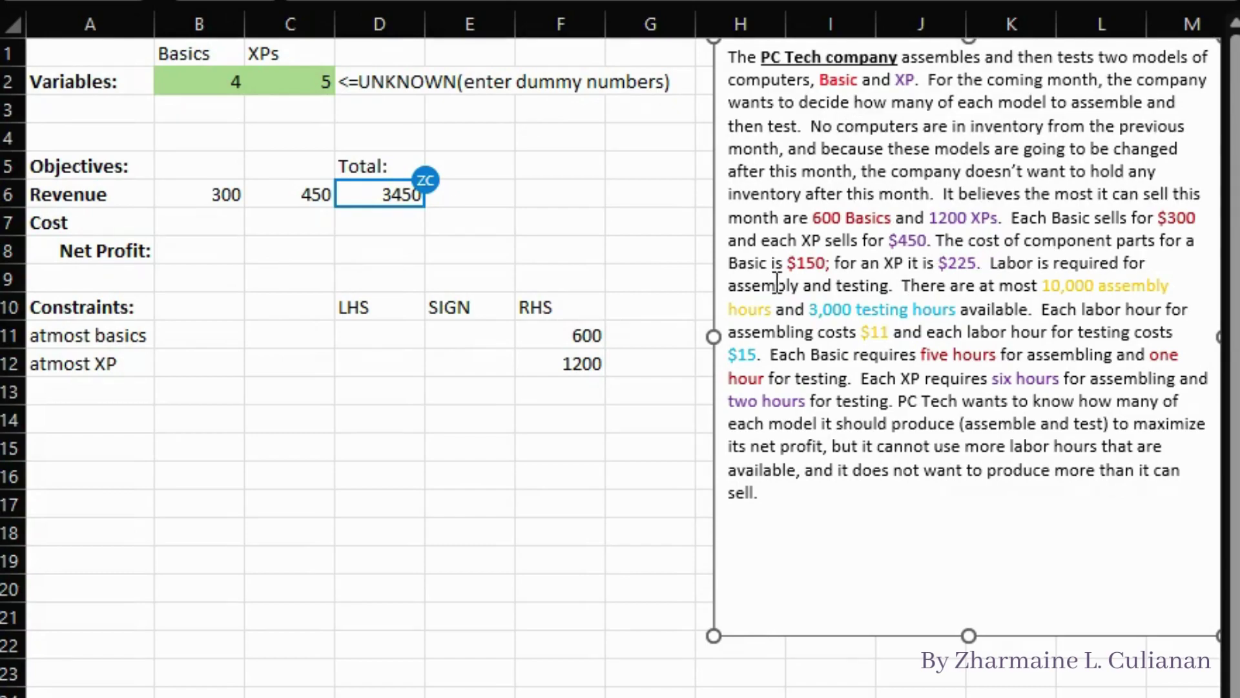
pyautogui.click(133, 230)
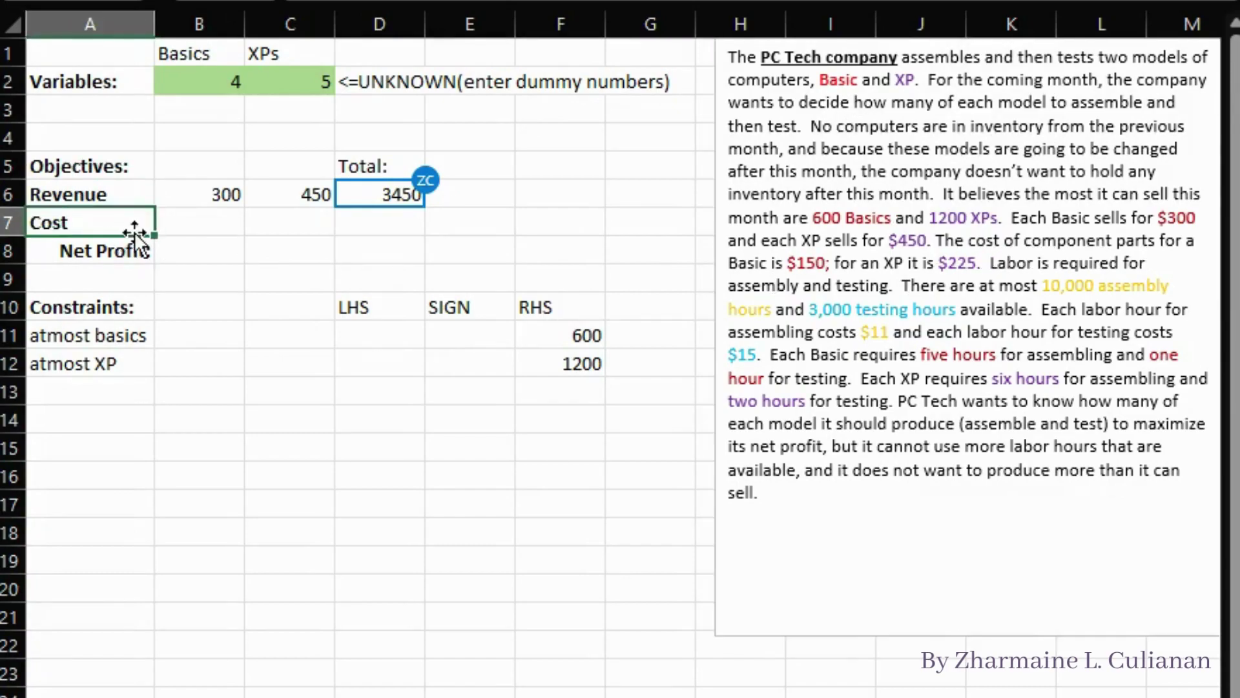
# Step: Insert a row above Net Profit and label its cell A8 "Cost(Component Parts)"
pyautogui.rightClick(8, 252)
pyautogui.click(91, 535)
pyautogui.click(123, 257)
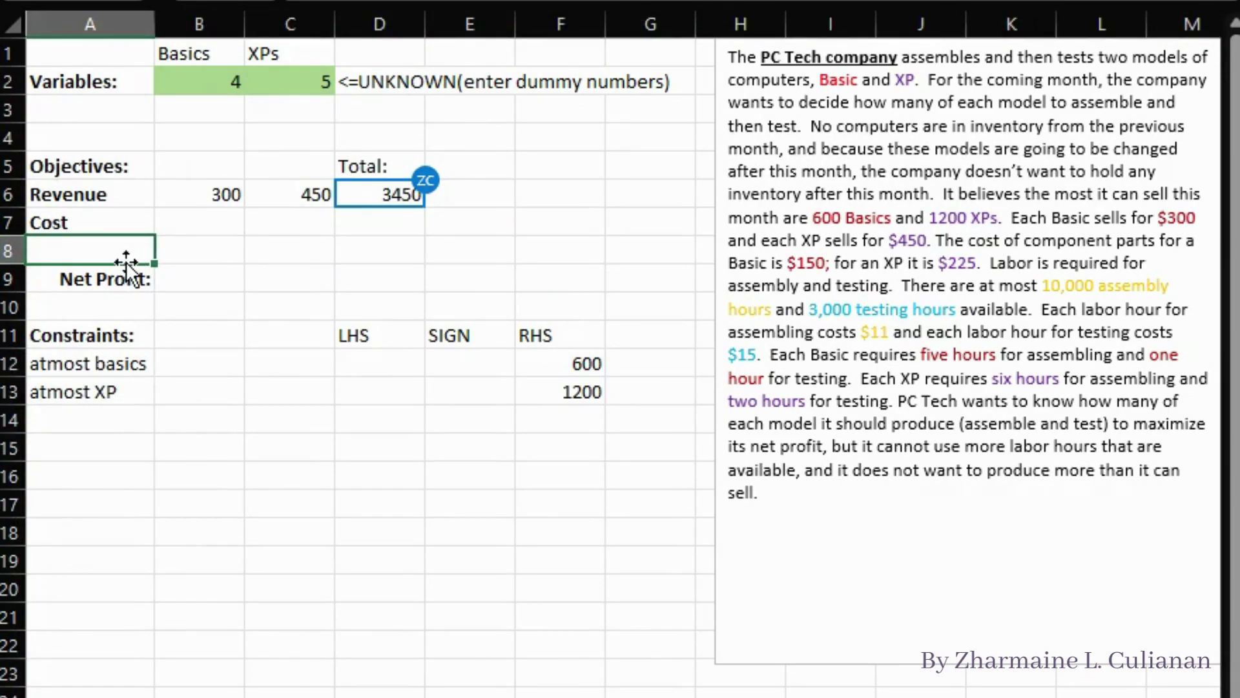
pyautogui.write('Cost(Component Parts')
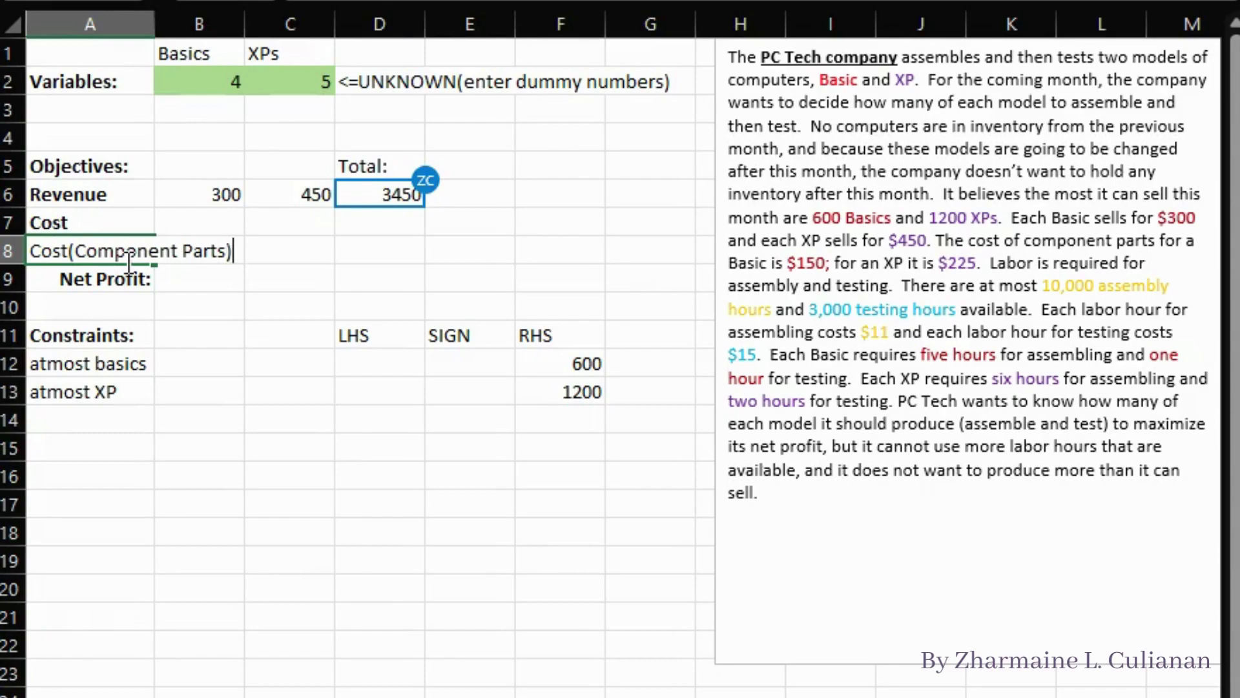
# Step: Auto-fit the width of column A to its longest label
pyautogui.doubleClick(155, 25)
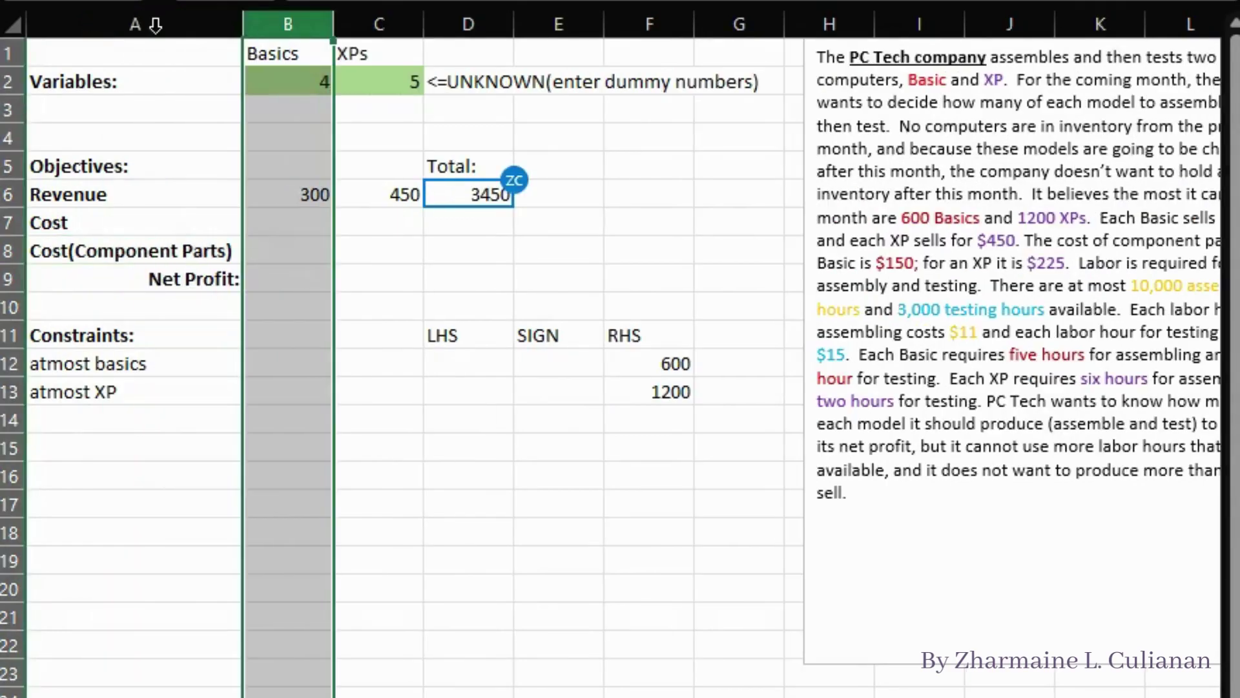
pyautogui.click(103, 225)
pyautogui.moveTo(123, 200); pyautogui.dragTo(133, 224)
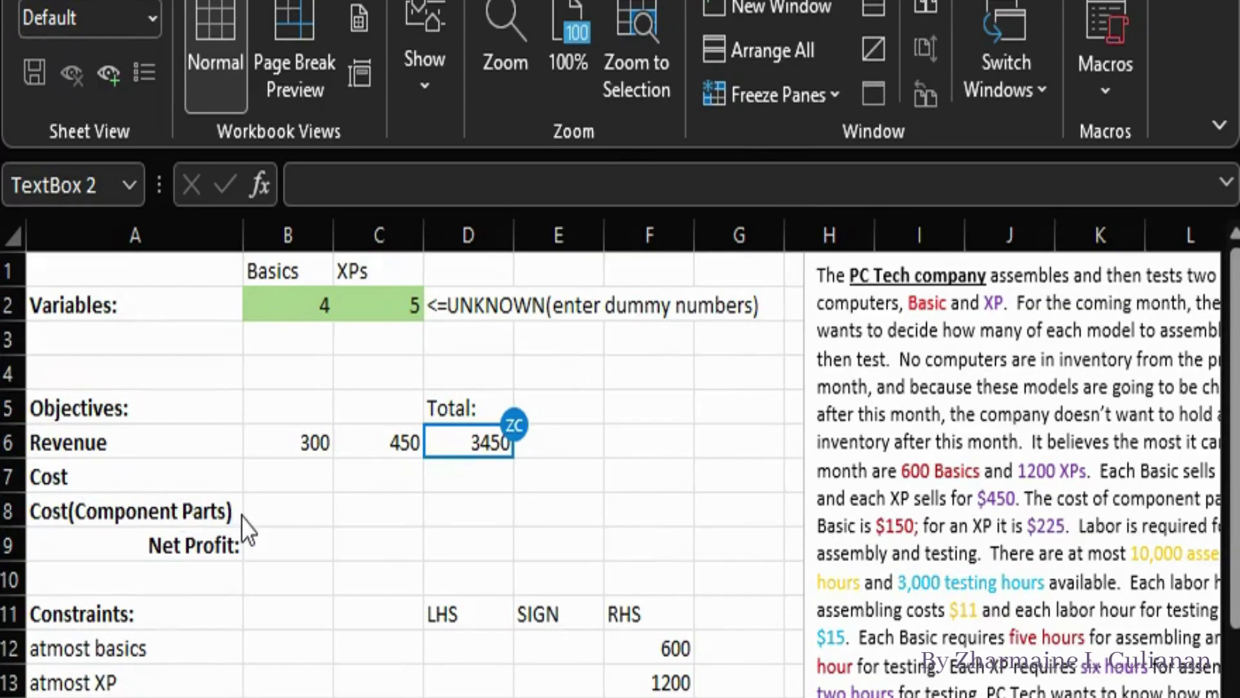
# Step: Enter the unit component costs 150 for Basics in cell B7 and 225 for XPs in C7
pyautogui.click(277, 515)
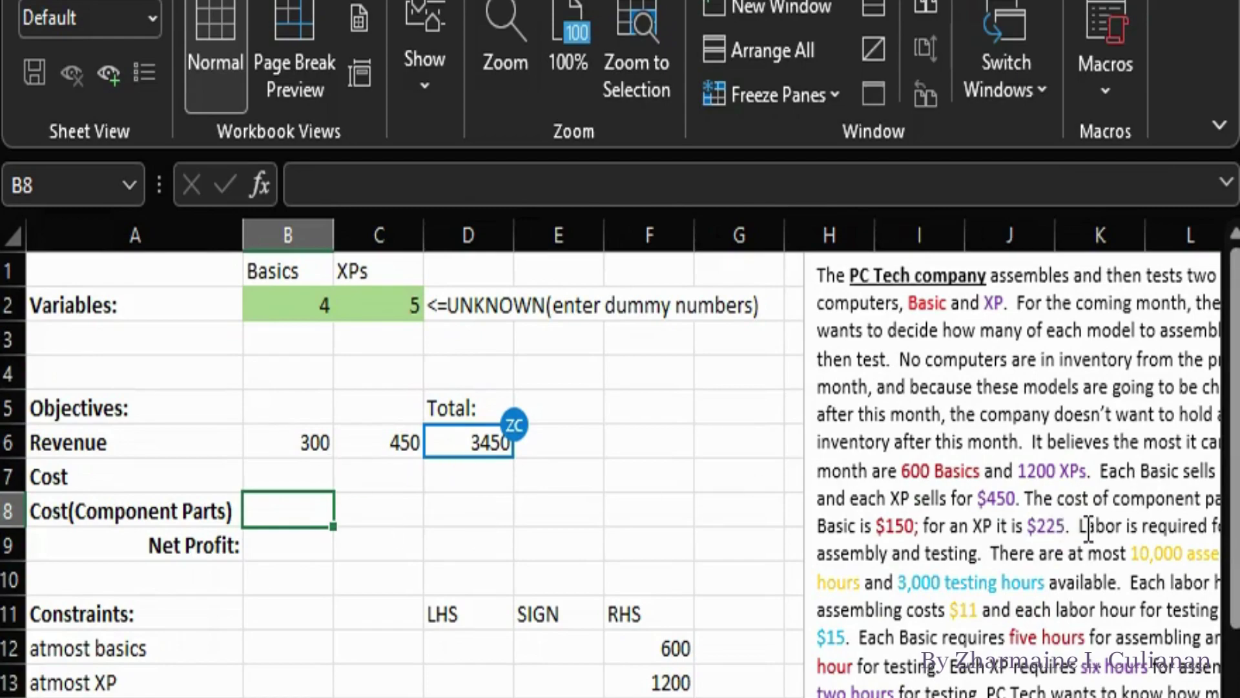
pyautogui.click(282, 479)
pyautogui.write('150')
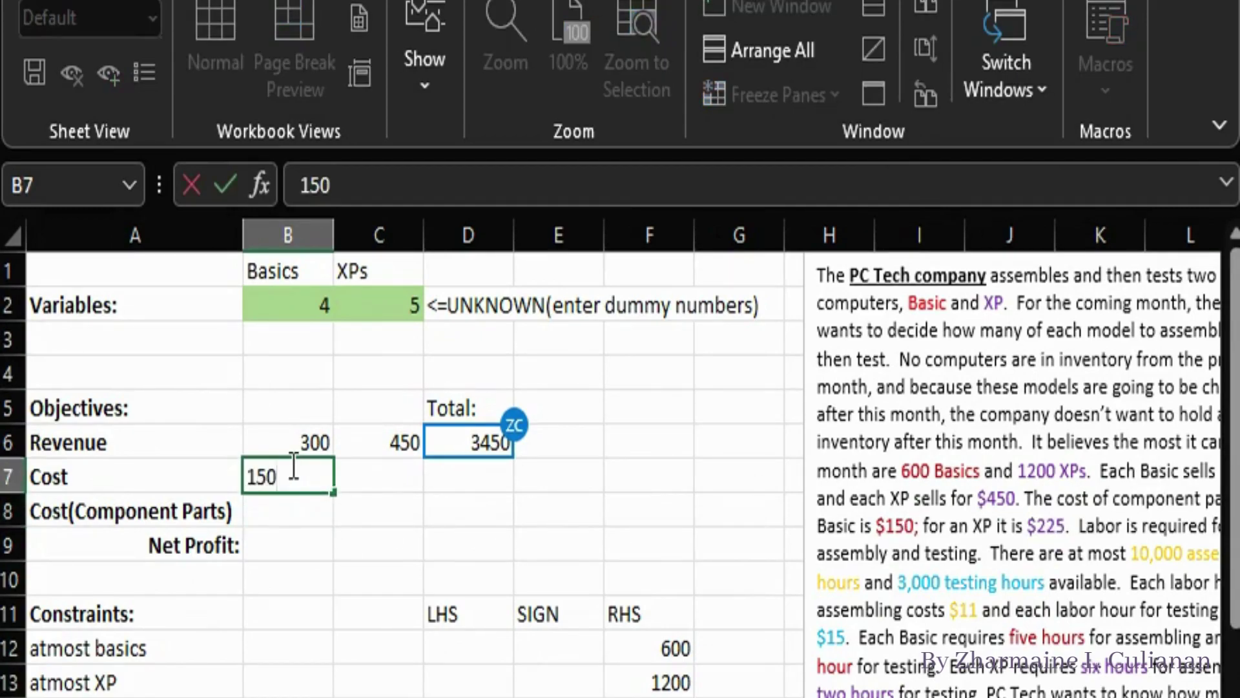
pyautogui.press('Tab')
pyautogui.write('225')
pyautogui.press('Tab')
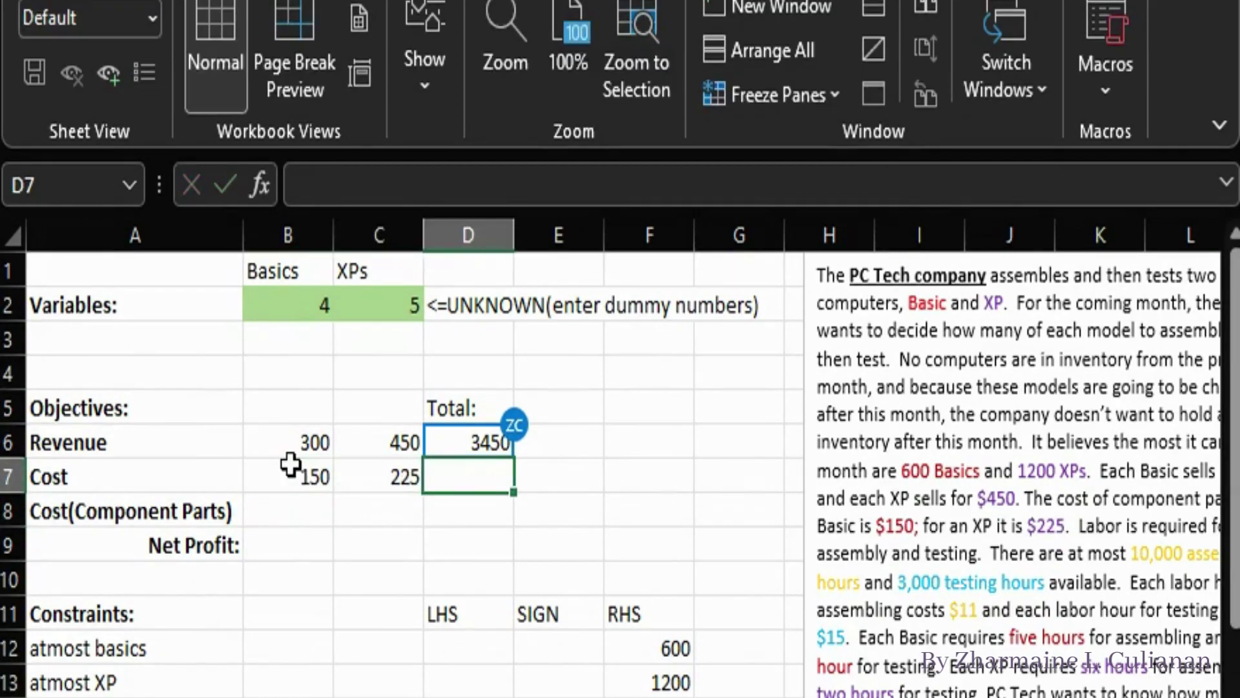
# Step: Enter the total cost formula =SUMPRODUCT(B2:C2,B8:C8) in cell D7
pyautogui.write('=su')
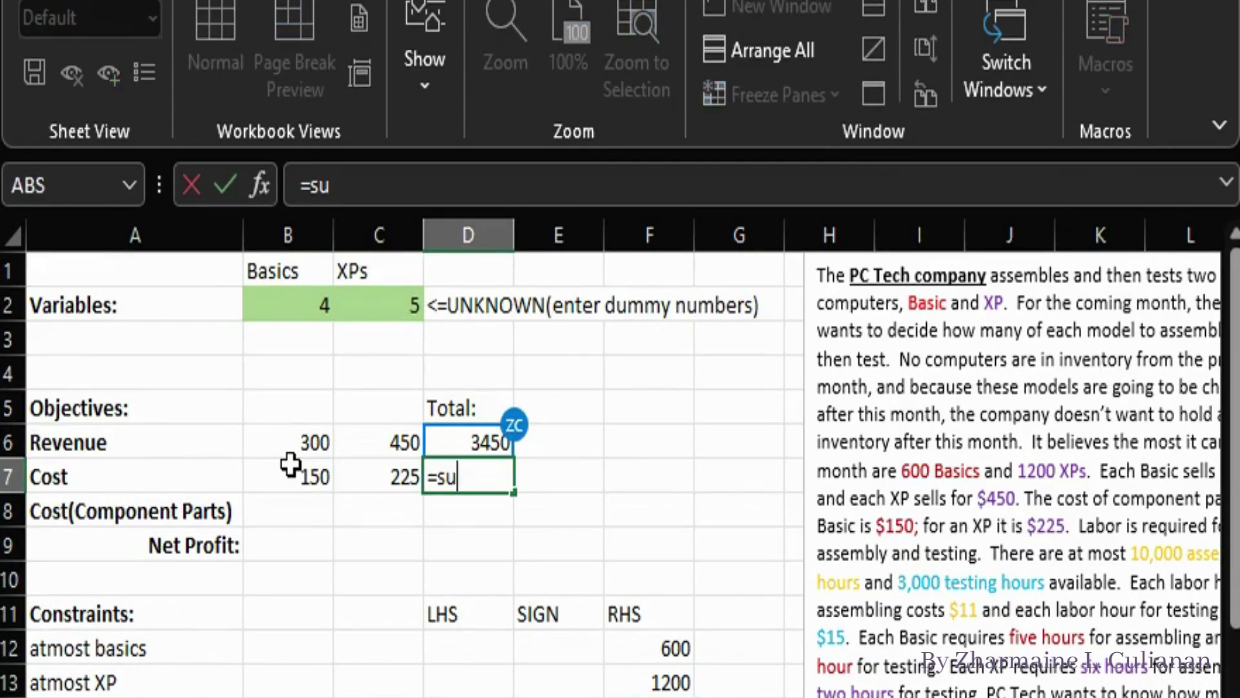
pyautogui.write('mp')
pyautogui.press('Tab')
pyautogui.moveTo(303, 305); pyautogui.dragTo(358, 308)
pyautogui.write(',')
pyautogui.moveTo(279, 474); pyautogui.dragTo(362, 481)
pyautogui.moveTo(306, 521); pyautogui.dragTo(338, 515)
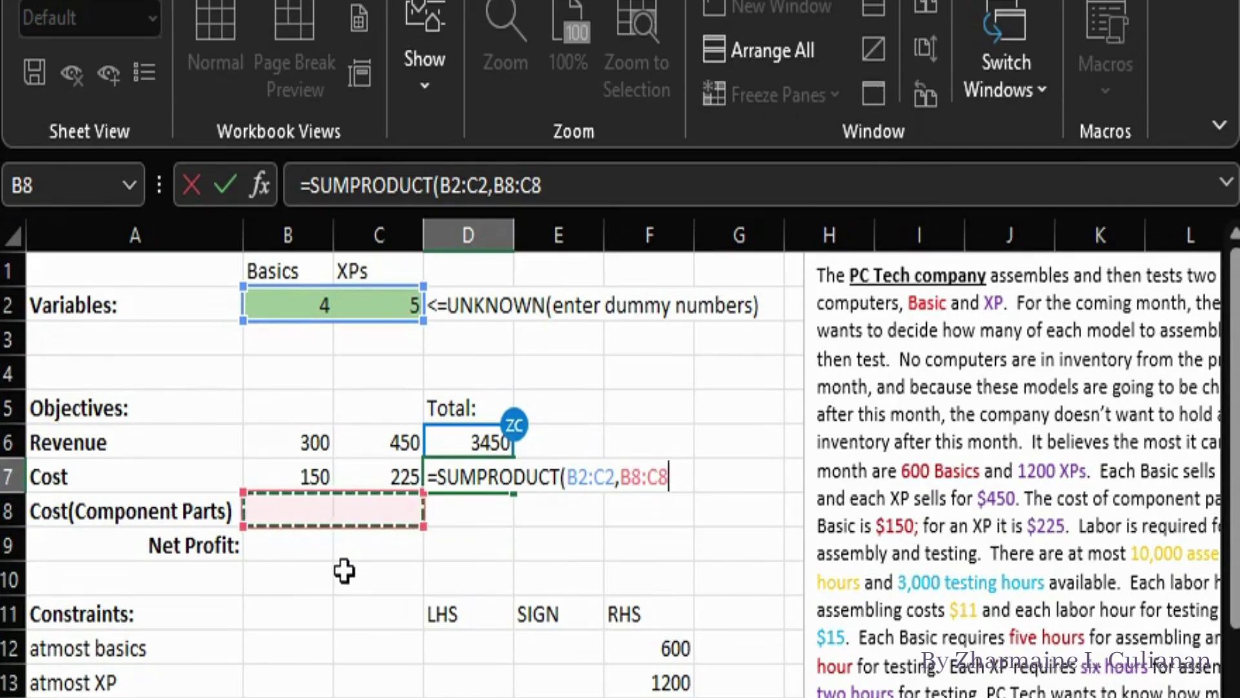
pyautogui.press('Return')
# Step: Move the cost entries in B7:D7 down to the Cost(Component Parts) row, B8:D8
pyautogui.moveTo(302, 476); pyautogui.dragTo(439, 482)
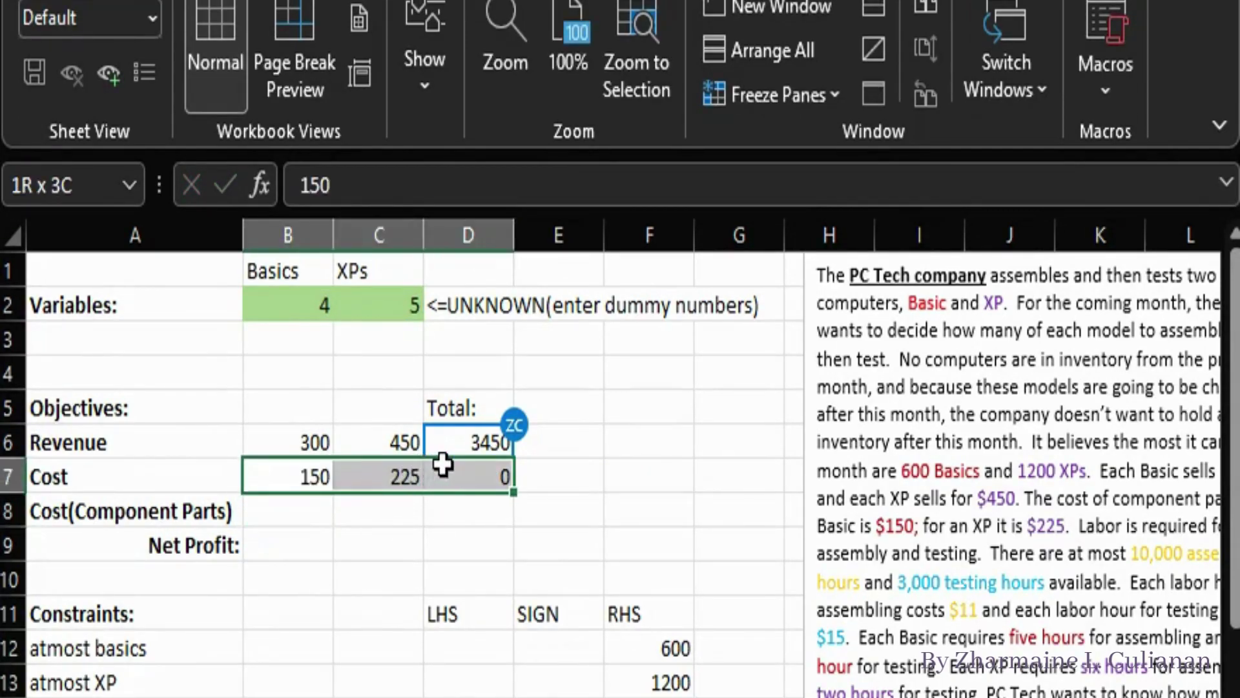
pyautogui.rightClick(443, 482)
pyautogui.press('c')
pyautogui.moveTo(291, 510); pyautogui.dragTo(416, 510)
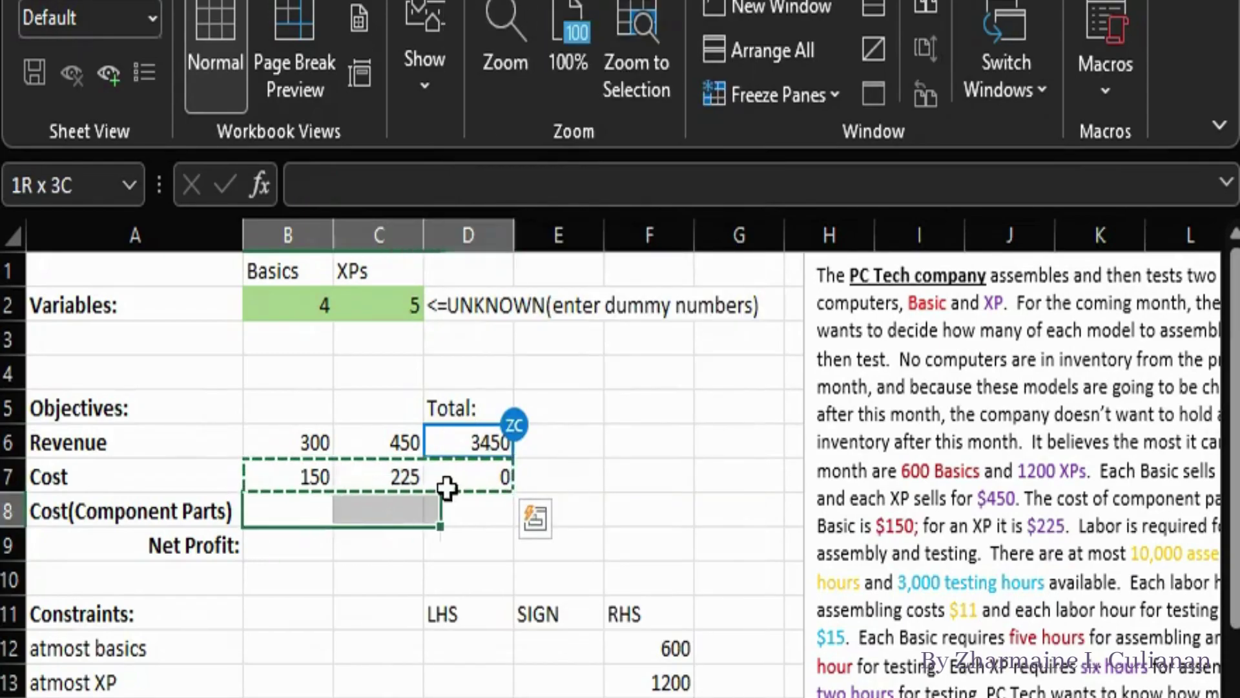
pyautogui.rightClick(420, 512)
pyautogui.click(519, 73)
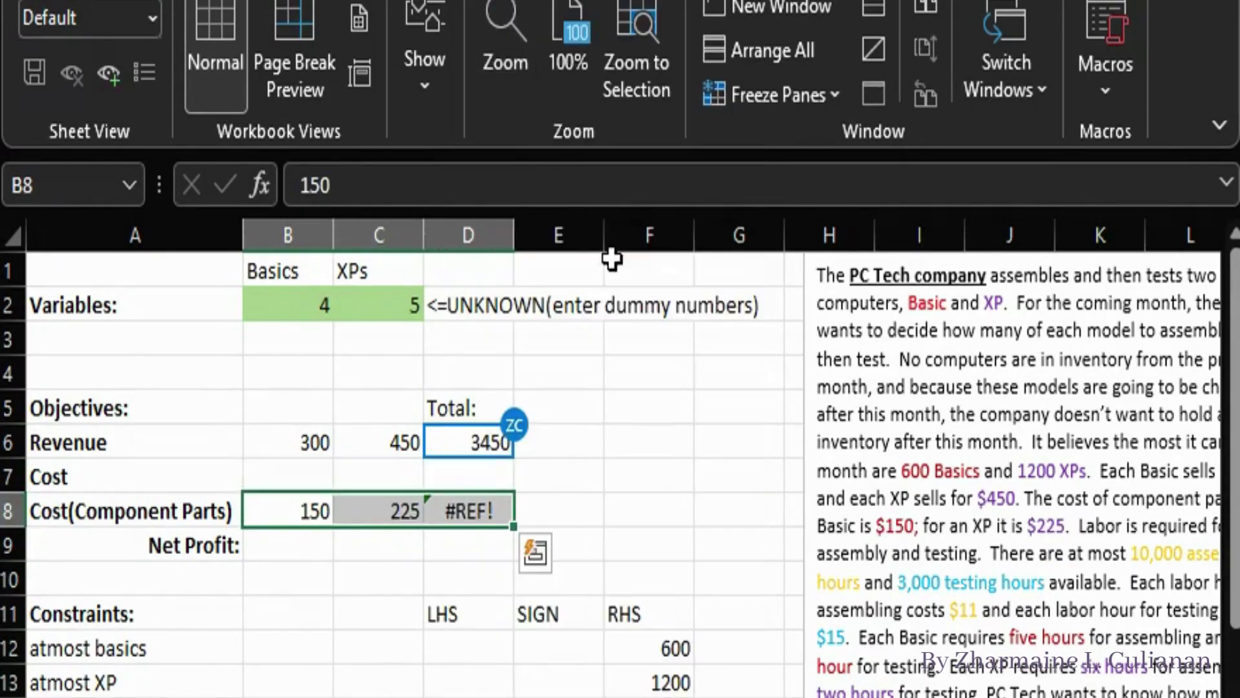
# Step: Replace the broken reference in cell D8 so its formula reads =SUMPRODUCT(B2:C2,B8:C8)
pyautogui.click(466, 510)
pyautogui.click(470, 485)
pyautogui.click(480, 534)
pyautogui.doubleClick(480, 517)
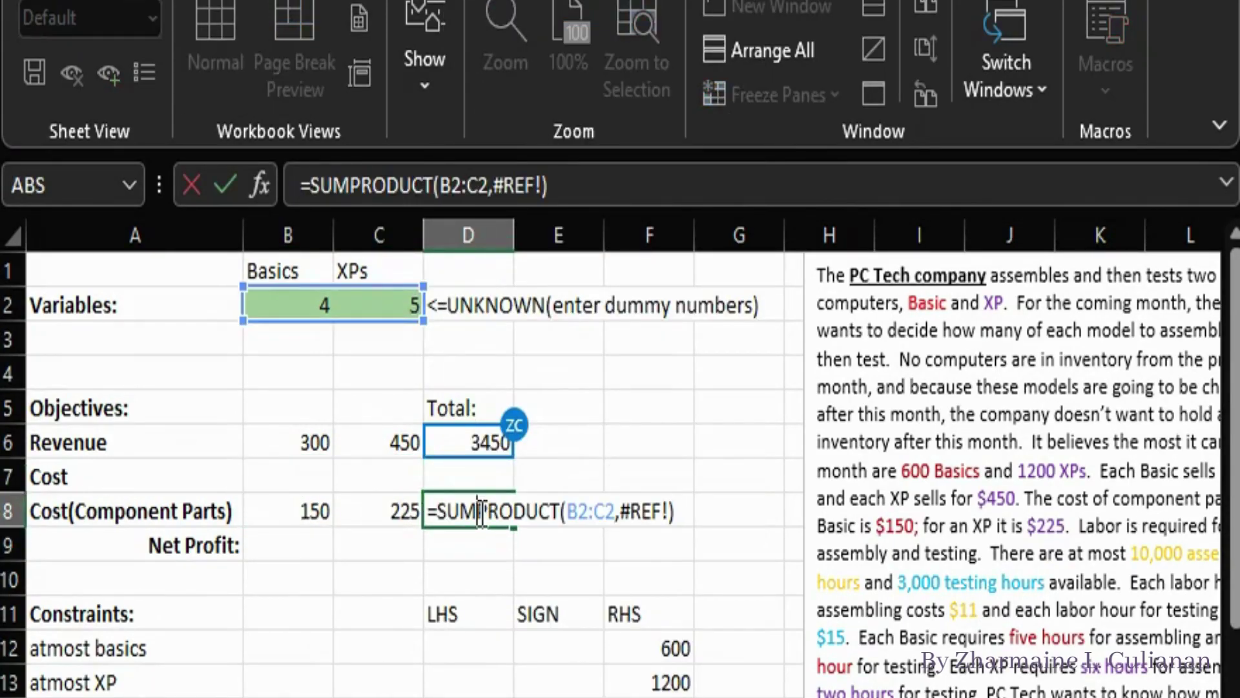
pyautogui.moveTo(622, 509)
pyautogui.mouseDown()
pyautogui.moveTo(668, 515)
pyautogui.moveTo(629, 517)
pyautogui.mouseUp()
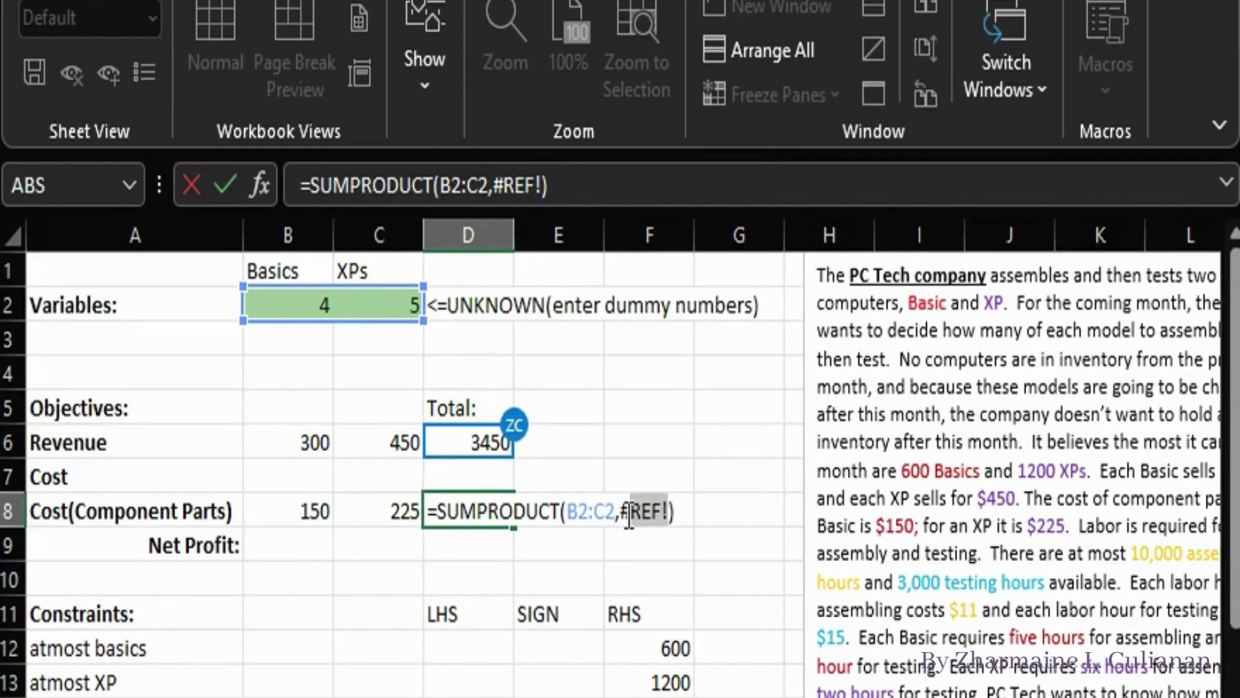
pyautogui.press('BackSpace')
pyautogui.moveTo(281, 512); pyautogui.dragTo(359, 511)
pyautogui.press('BackSpace')
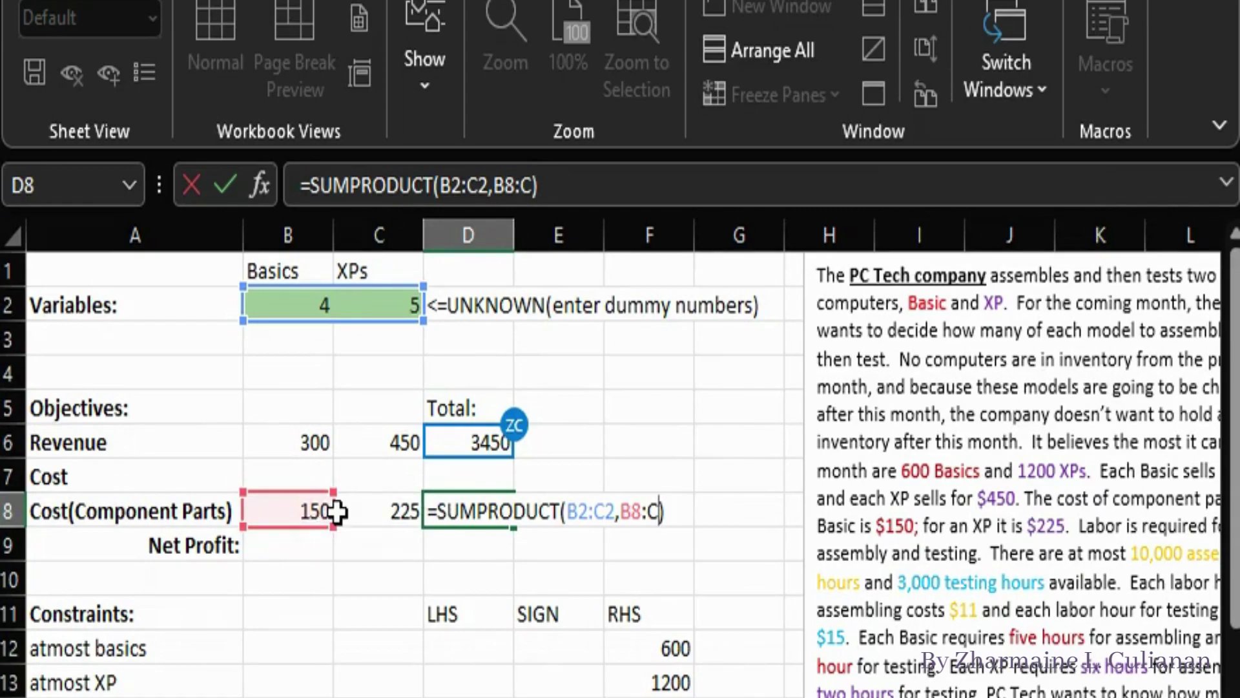
pyautogui.write('8')
pyautogui.press('Return')
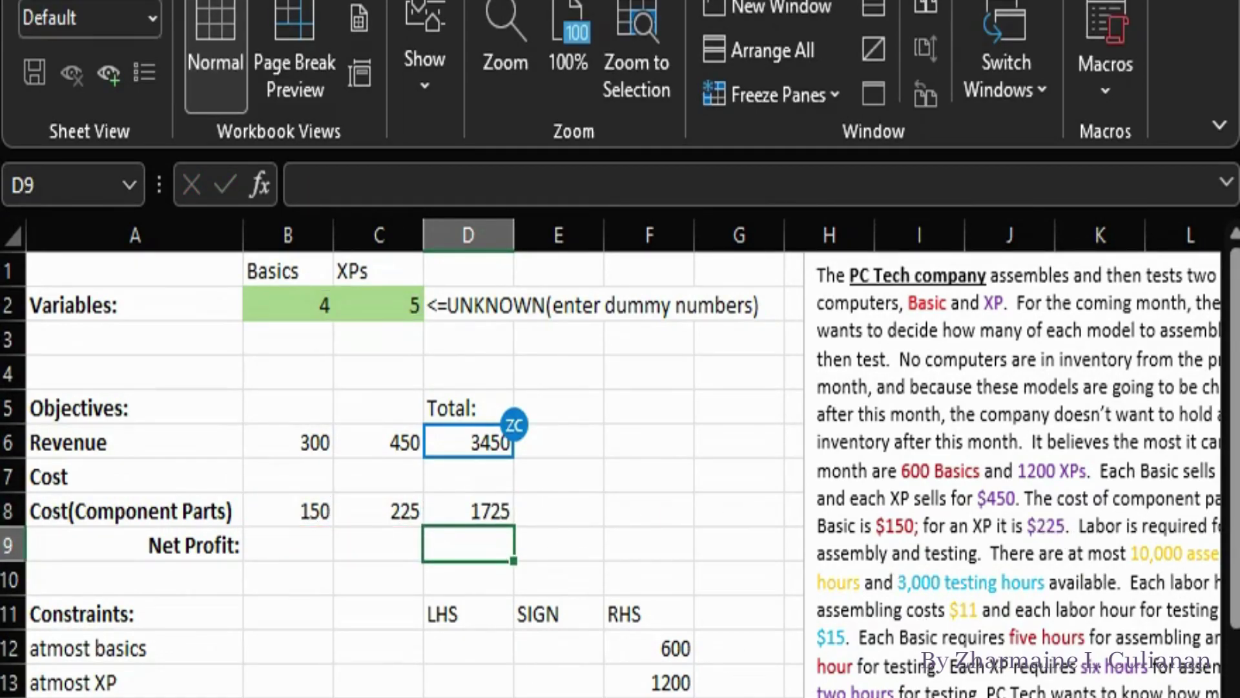
# Step: Add the constraint labels "assembly" in cell A14 and "testing" in A15
pyautogui.click(135, 696)
pyautogui.write('assembly')
pyautogui.press('Return')
pyautogui.write('testing')
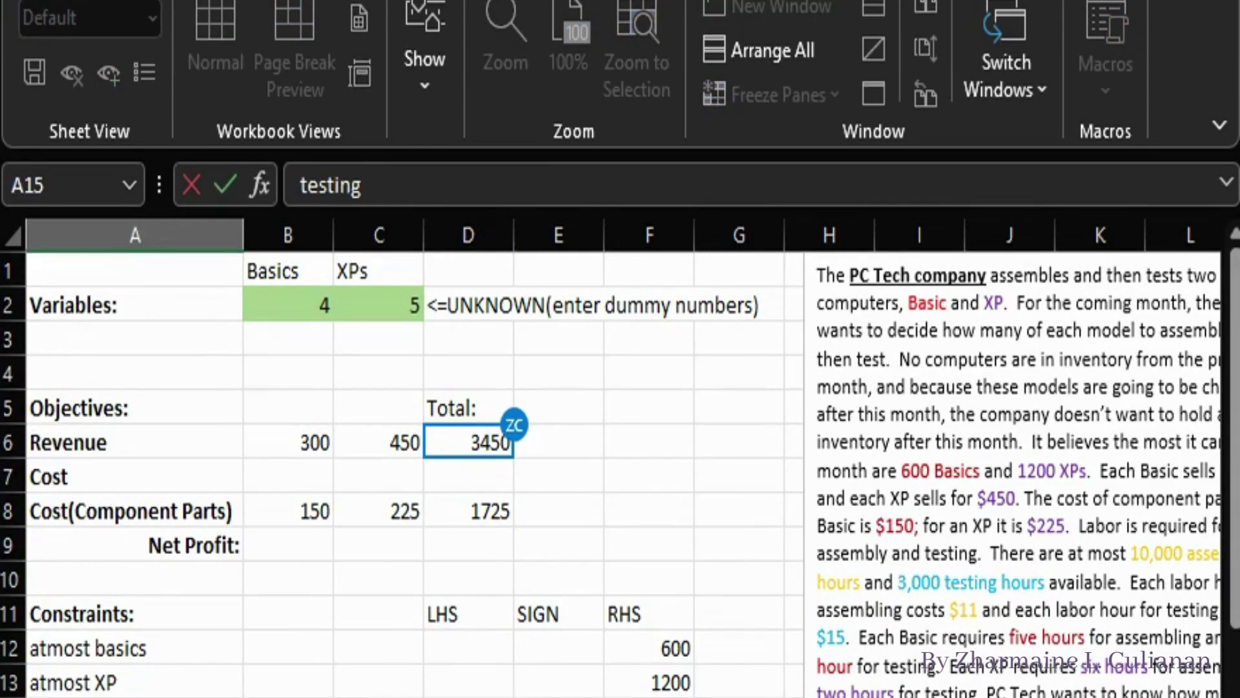
# Step: Enter the available hours in the RHS column: 10000 for assembly in F14 and 3000 for testing in F15
pyautogui.click(649, 696)
pyautogui.write('10')
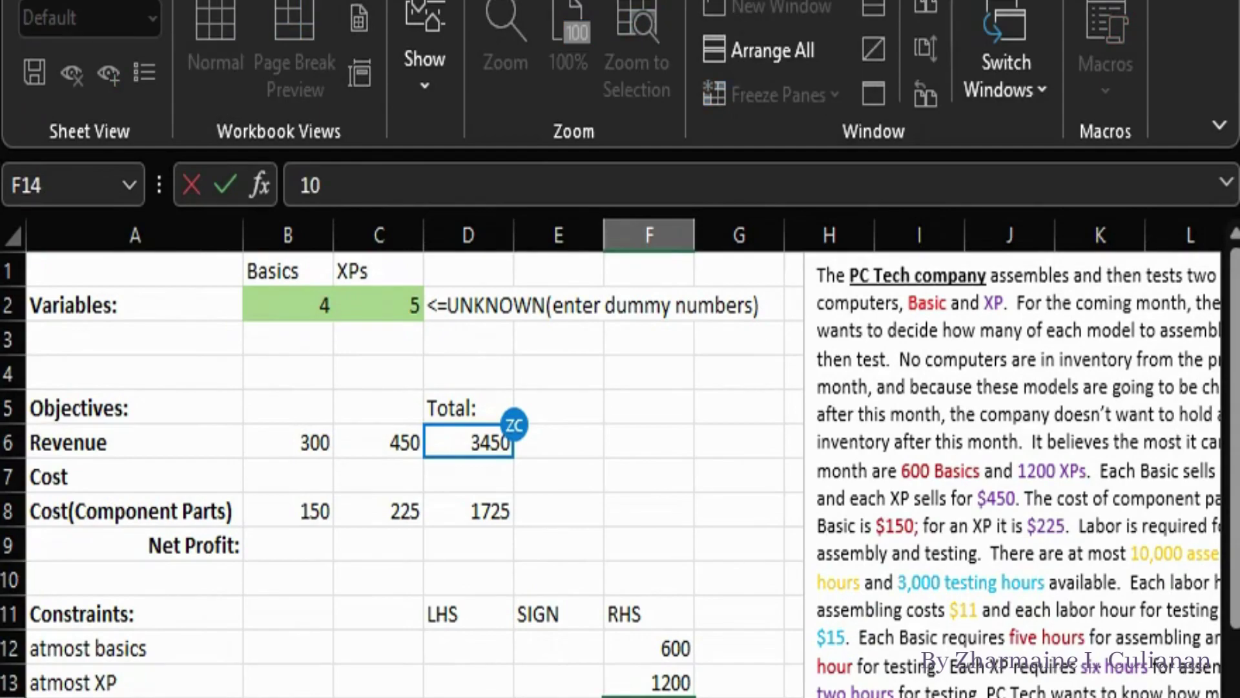
pyautogui.write('10000')
pyautogui.press('Return')
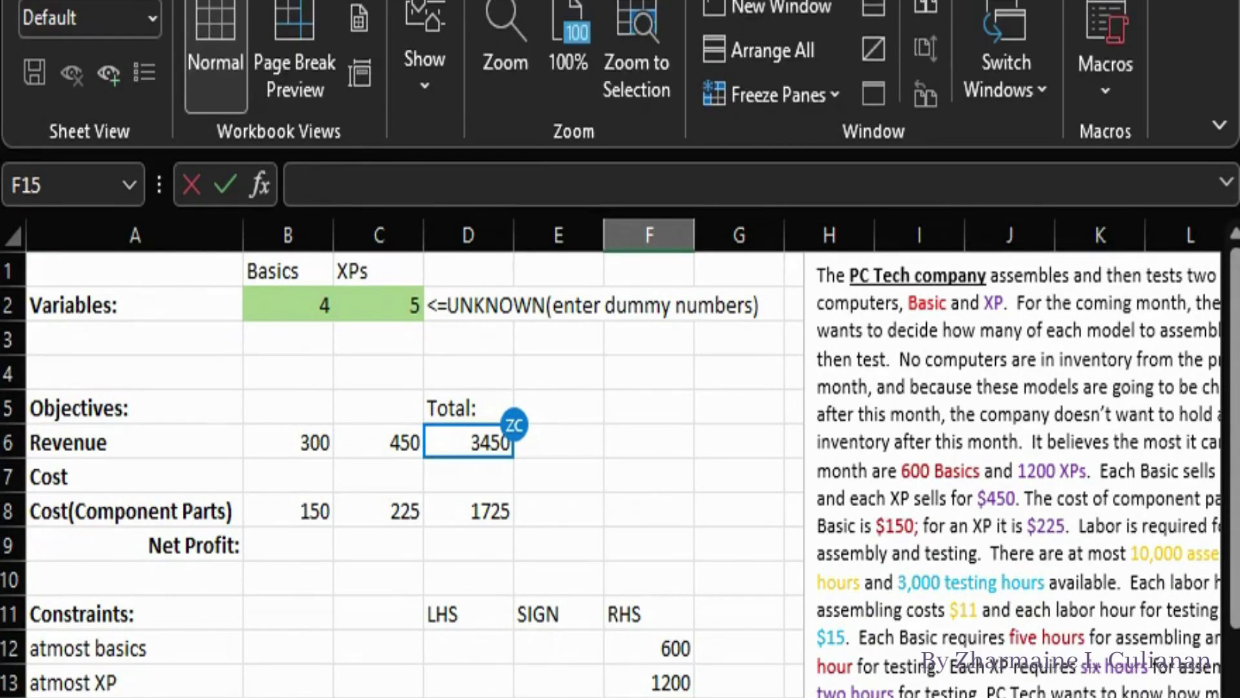
pyautogui.write('3000')
pyautogui.click(487, 676)
pyautogui.click(740, 510)
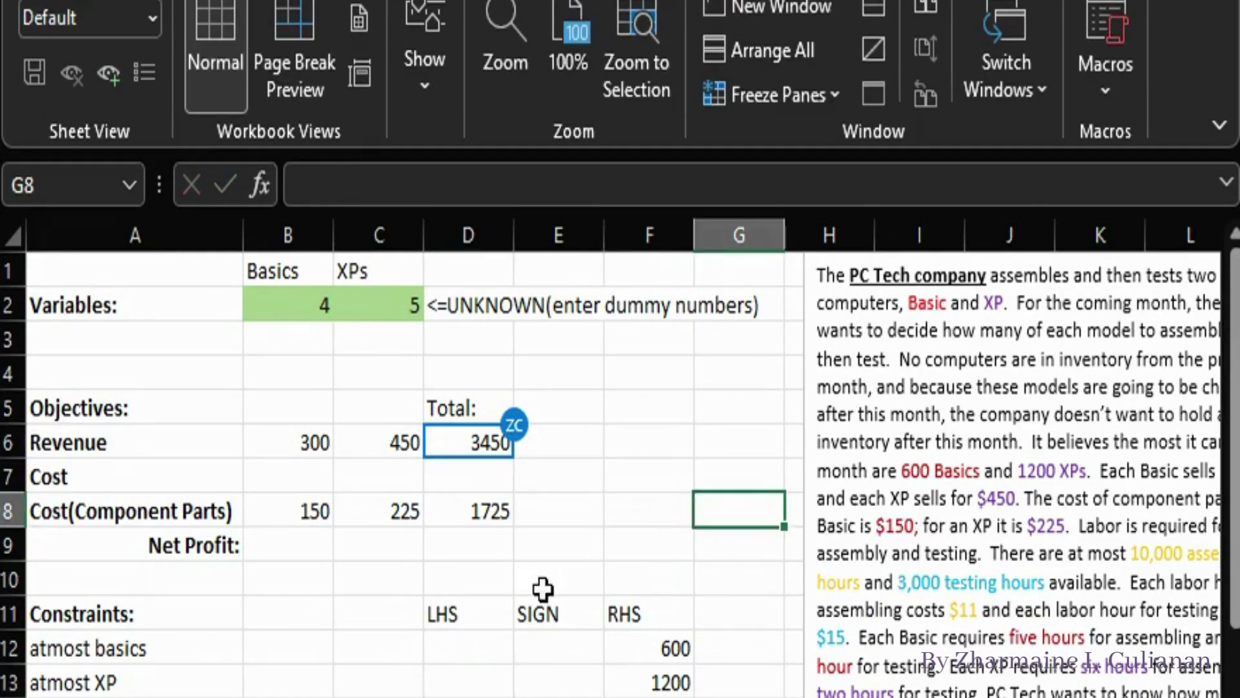
# Step: Enter the coefficient 1 in cell B12 for the basics limit and 1 in C13 for the XP limit
pyautogui.click(443, 653)
pyautogui.click(304, 645)
pyautogui.write('1')
pyautogui.click(357, 676)
pyautogui.write('1')
# Step: Compute the LHS of the basics constraint in cell D12 with =SUMPRODUCT(B2:C2,B12:C12)
pyautogui.click(491, 648)
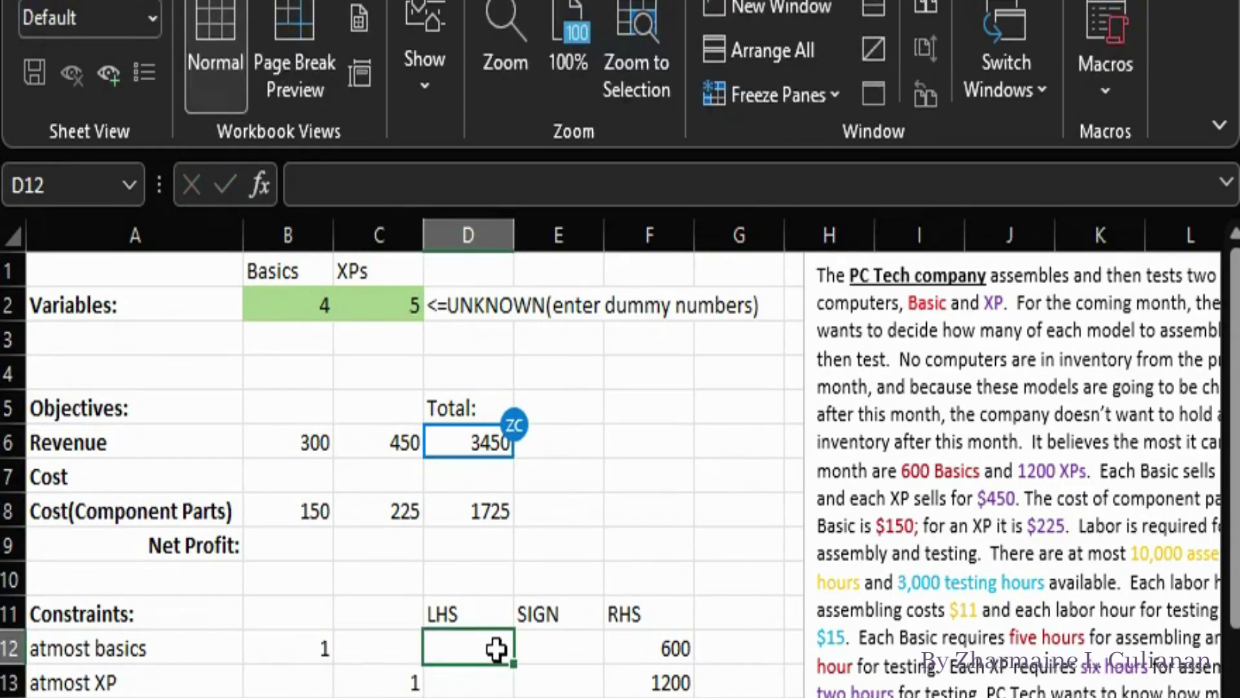
pyautogui.write('=sum')
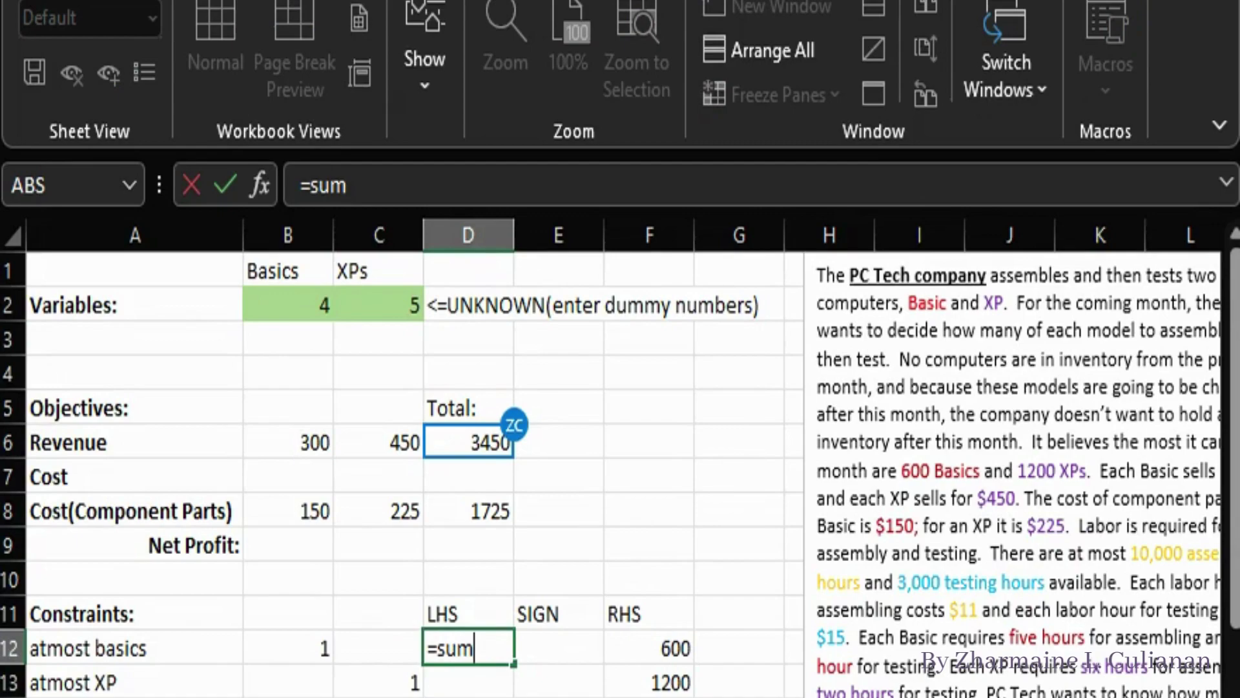
pyautogui.press('Down')
pyautogui.press('Down')
pyautogui.press('Down')
pyautogui.press('Tab')
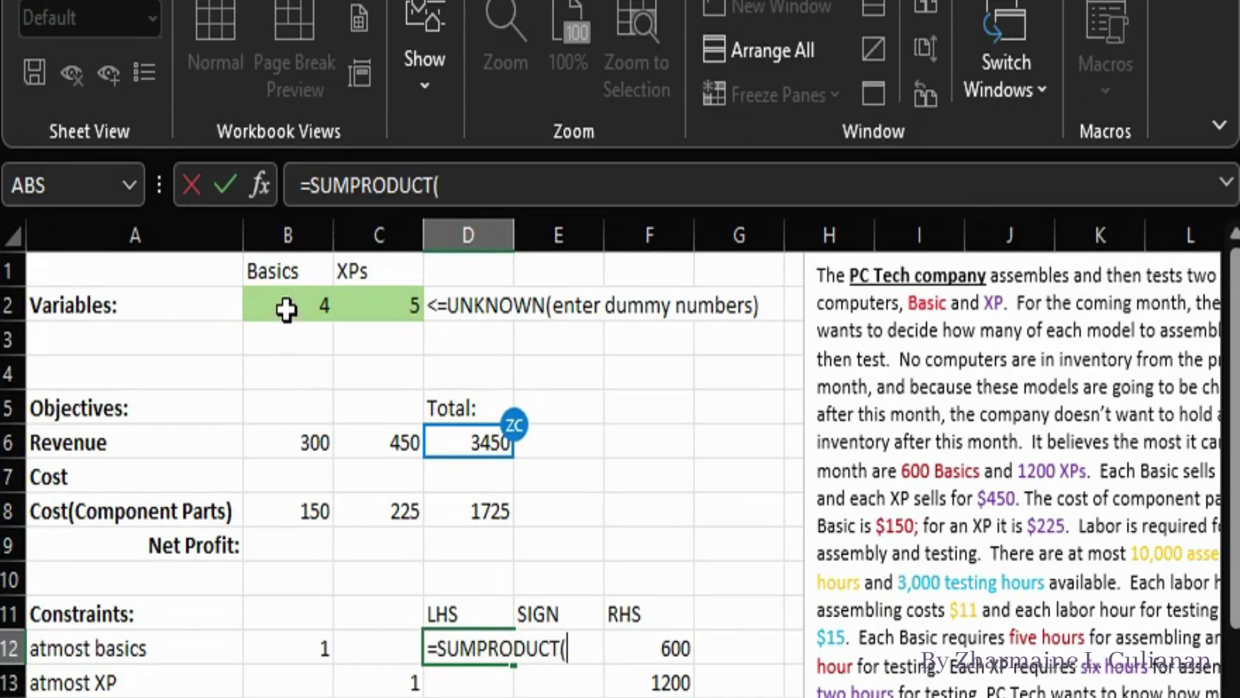
pyautogui.moveTo(285, 307); pyautogui.dragTo(380, 327)
pyautogui.write(',')
pyautogui.moveTo(321, 639); pyautogui.dragTo(368, 650)
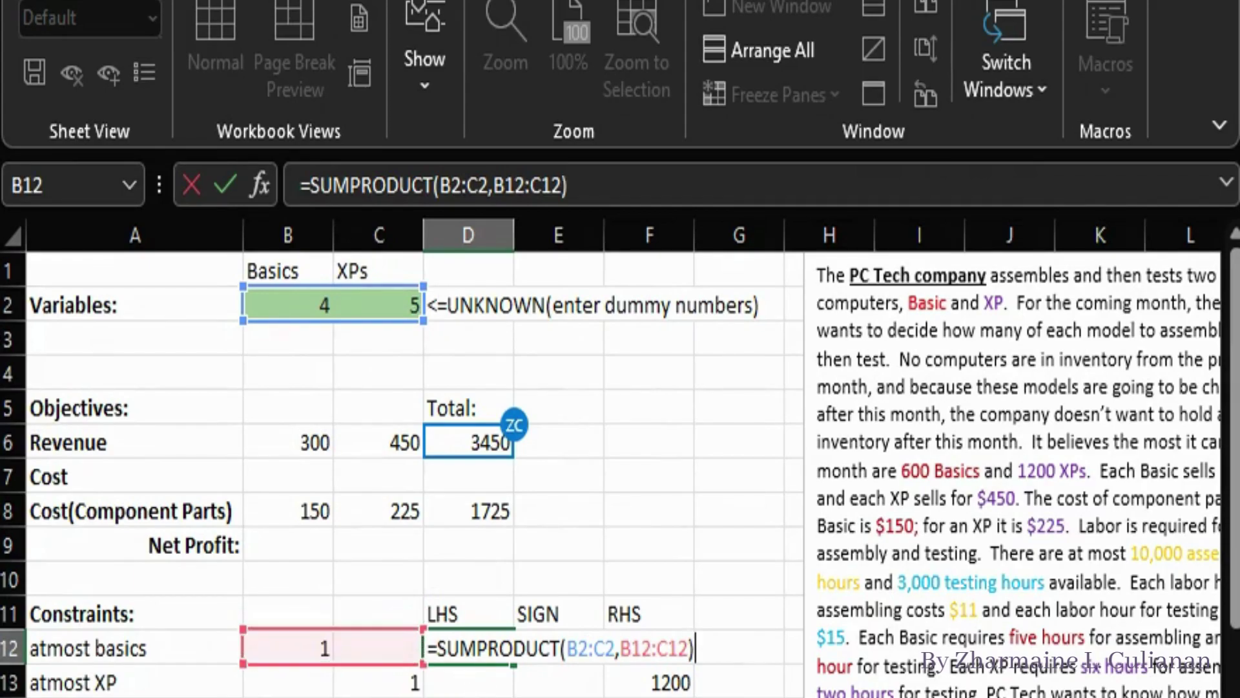
pyautogui.press('Return')
# Step: Try to fill the relative-reference LHS formula from D12 down through D15
pyautogui.click(498, 651)
pyautogui.moveTo(514, 666); pyautogui.dragTo(513, 683)
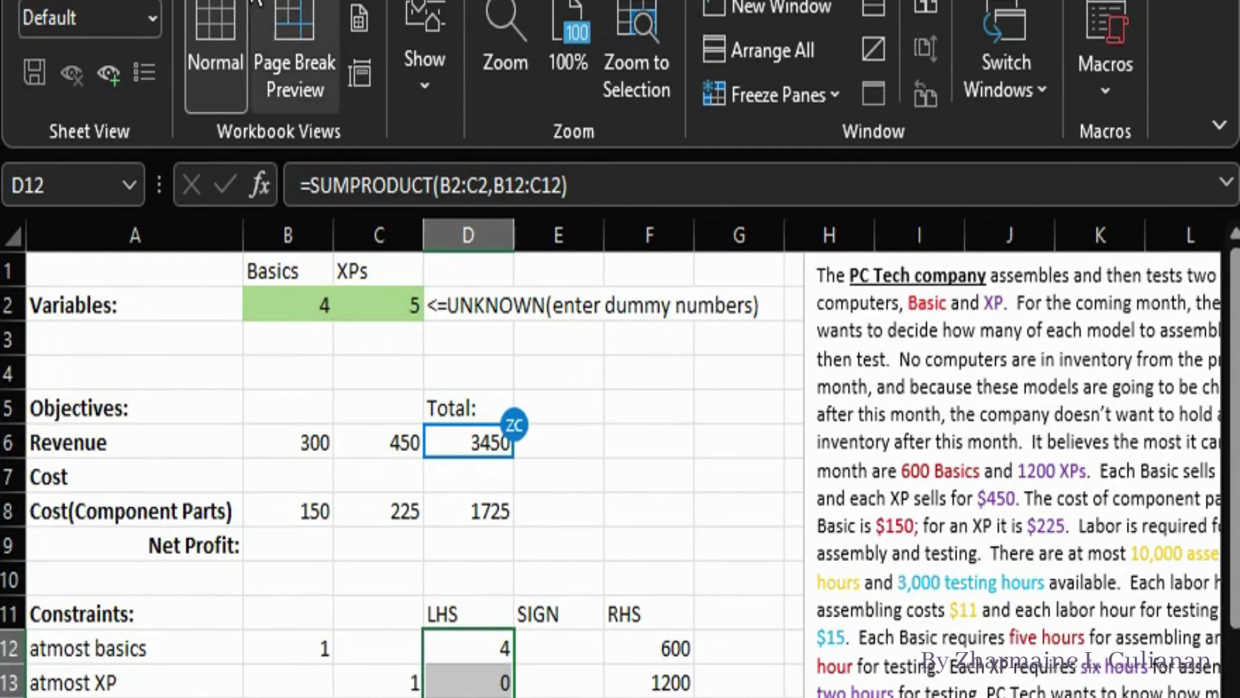
pyautogui.click(51, 1)
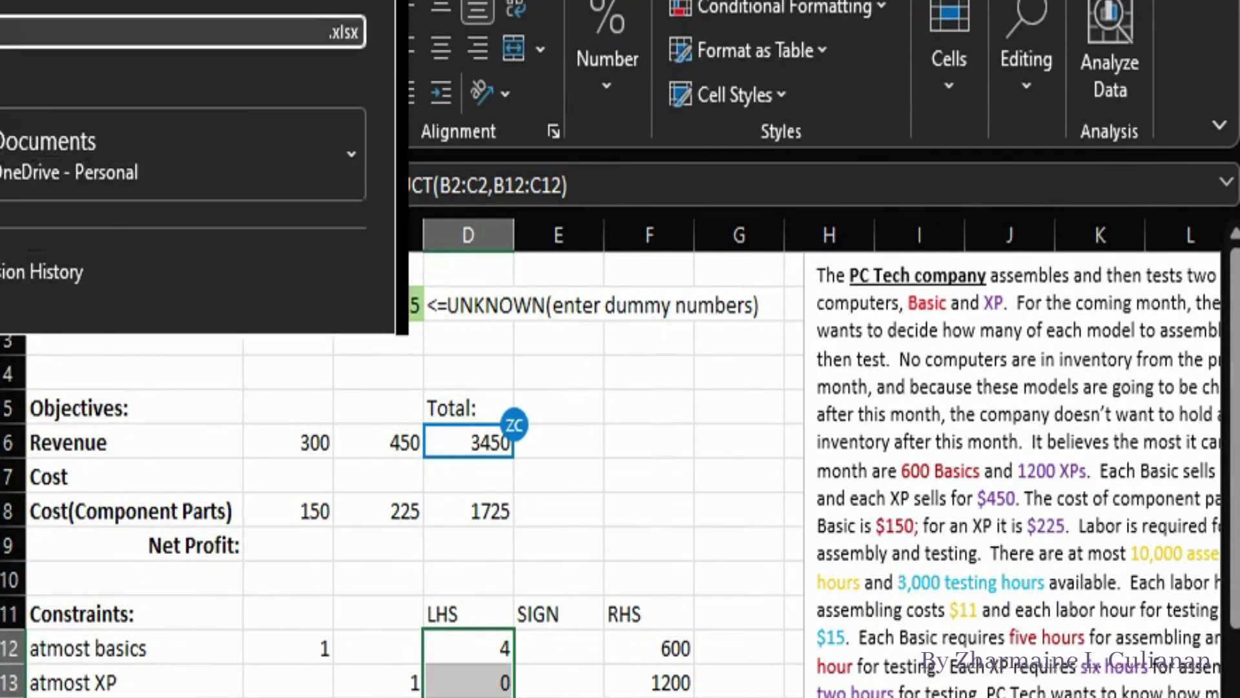
pyautogui.press('super+Up')
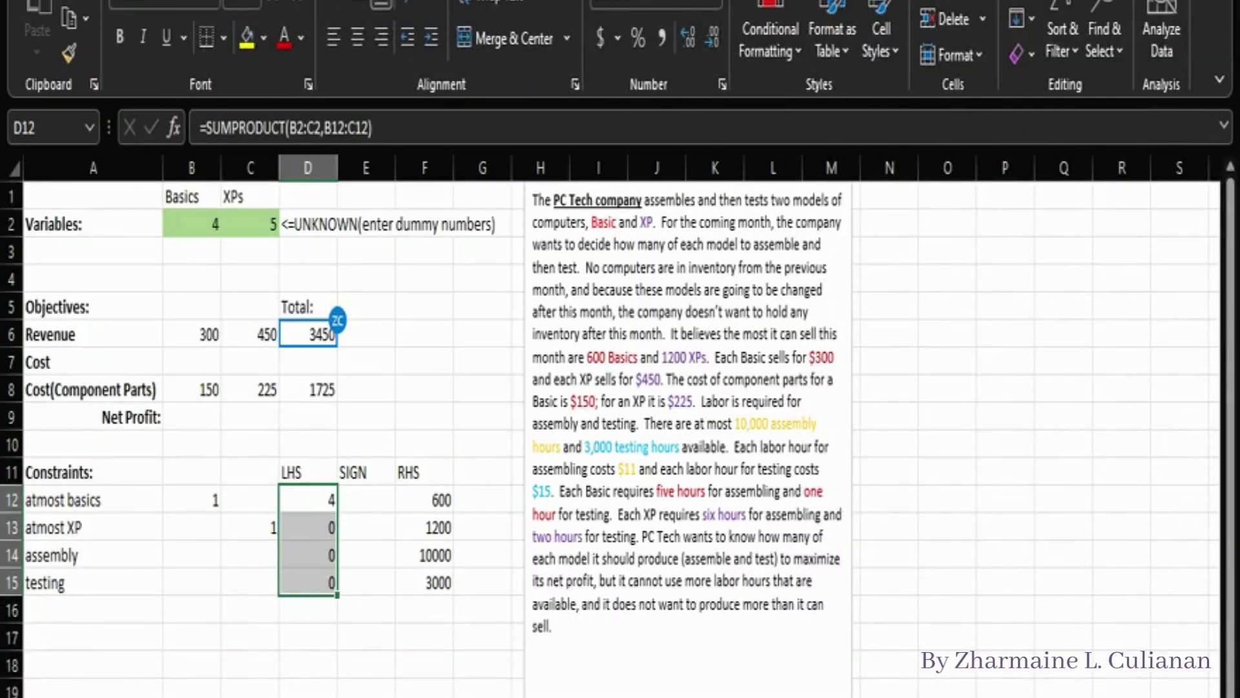
# Step: Clear the copied formulas from D13:D15
pyautogui.moveTo(313, 528); pyautogui.dragTo(327, 583)
pyautogui.rightClick(326, 583)
pyautogui.click(362, 252)
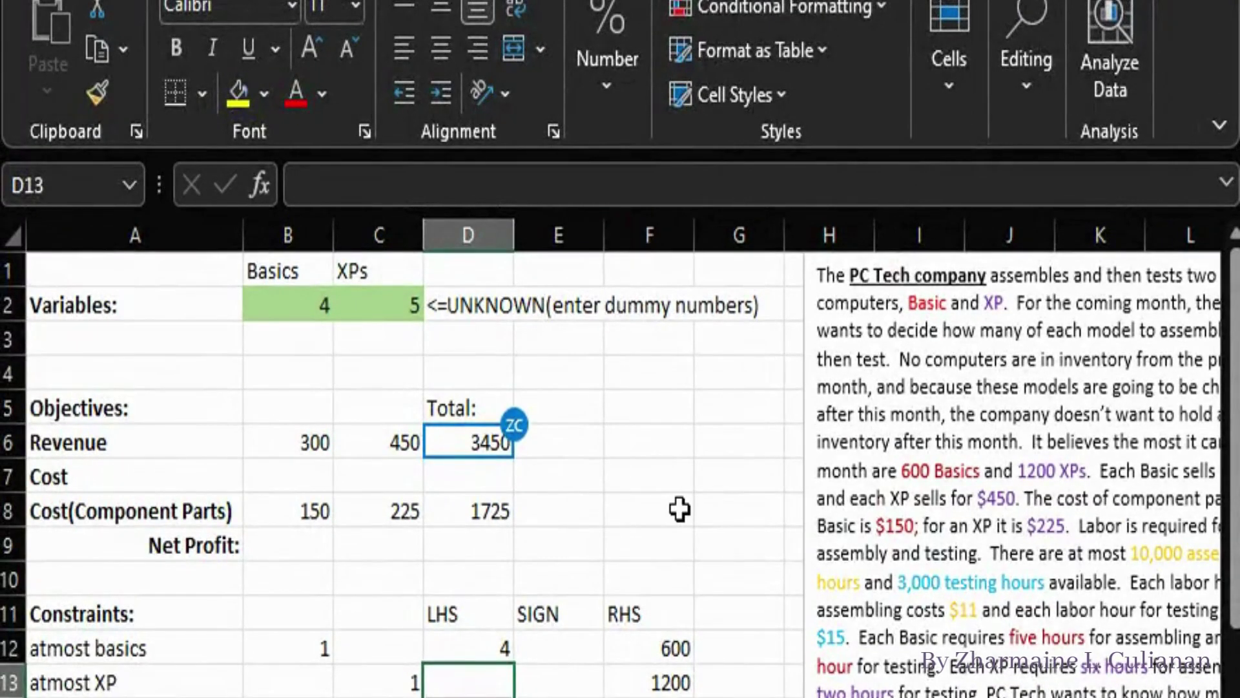
# Step: Make the variables range absolute in cell D12 so the formula reads =SUMPRODUCT($B$2:$C$2,B12:C12)
pyautogui.click(680, 509)
pyautogui.click(493, 651)
pyautogui.moveTo(489, 186); pyautogui.dragTo(440, 188)
pyautogui.press('F4')
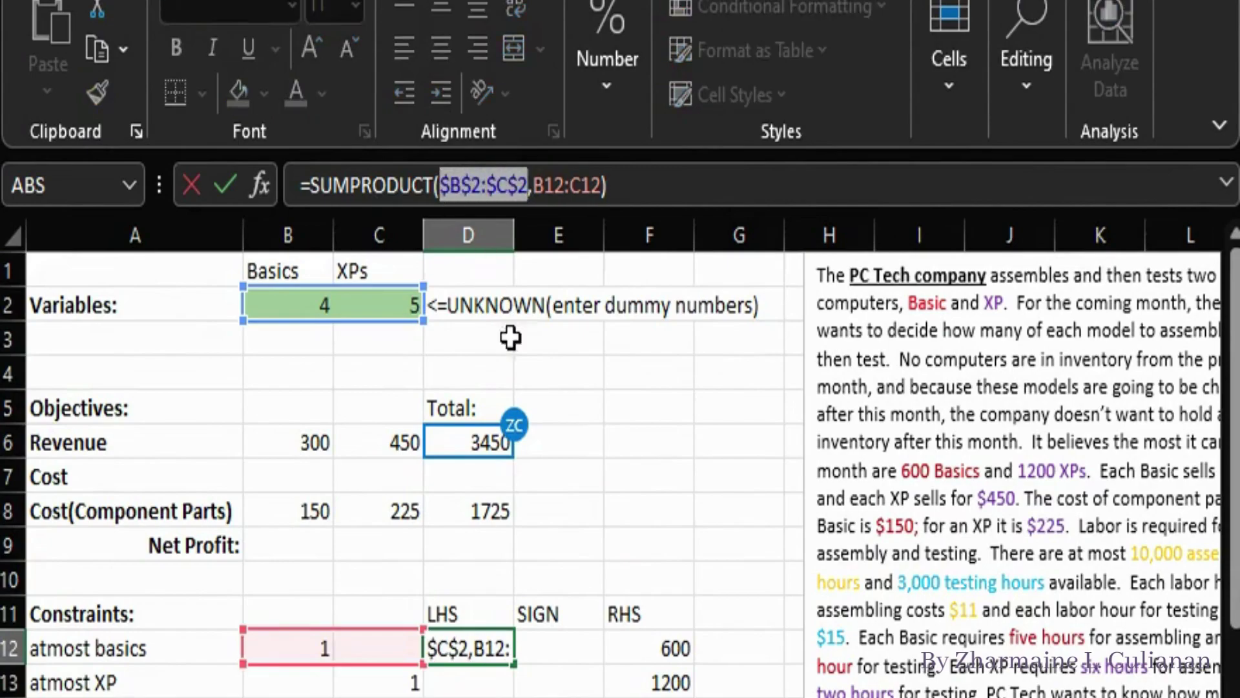
pyautogui.press('Return')
# Step: Fill the corrected LHS formula from D12 down the remaining constraint rows
pyautogui.moveTo(487, 645); pyautogui.dragTo(510, 697)
pyautogui.click(727, 517)
pyautogui.click(500, 652)
pyautogui.click(725, 522)
# Step: Apply all borders to the constraints table from column A through column F, starting at row 11
pyautogui.moveTo(194, 613); pyautogui.dragTo(653, 694)
pyautogui.click(204, 92)
pyautogui.click(258, 435)
pyautogui.click(624, 485)
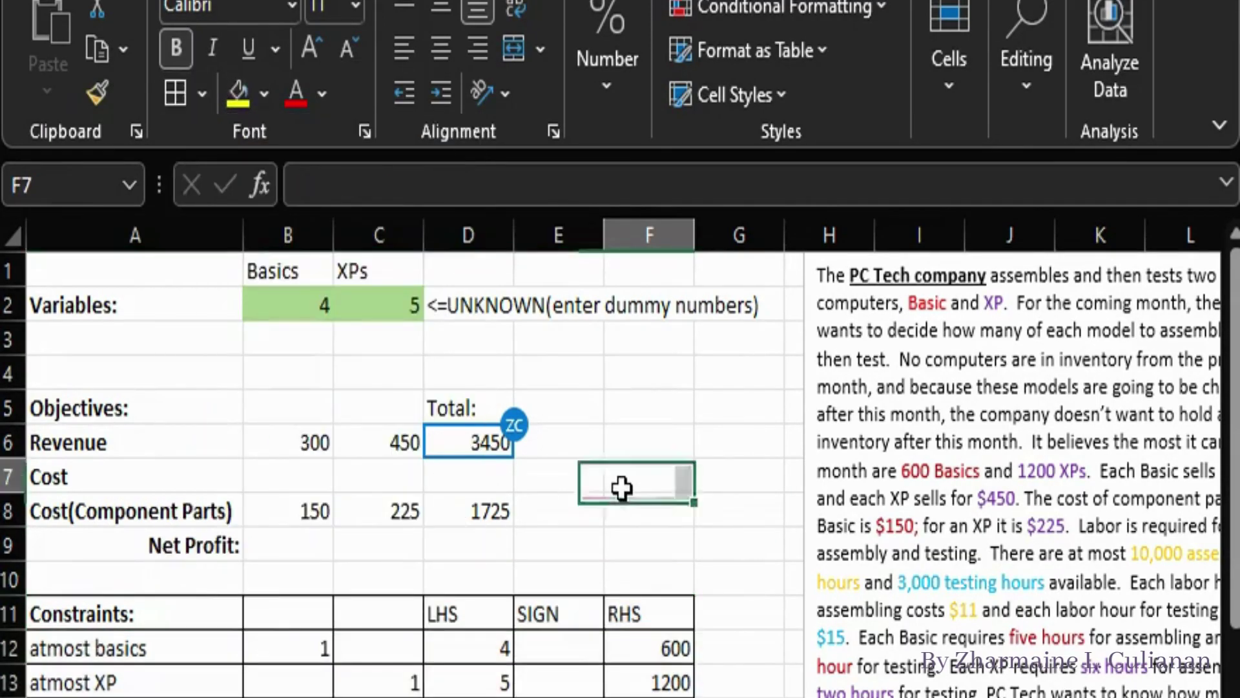
pyautogui.click(288, 695)
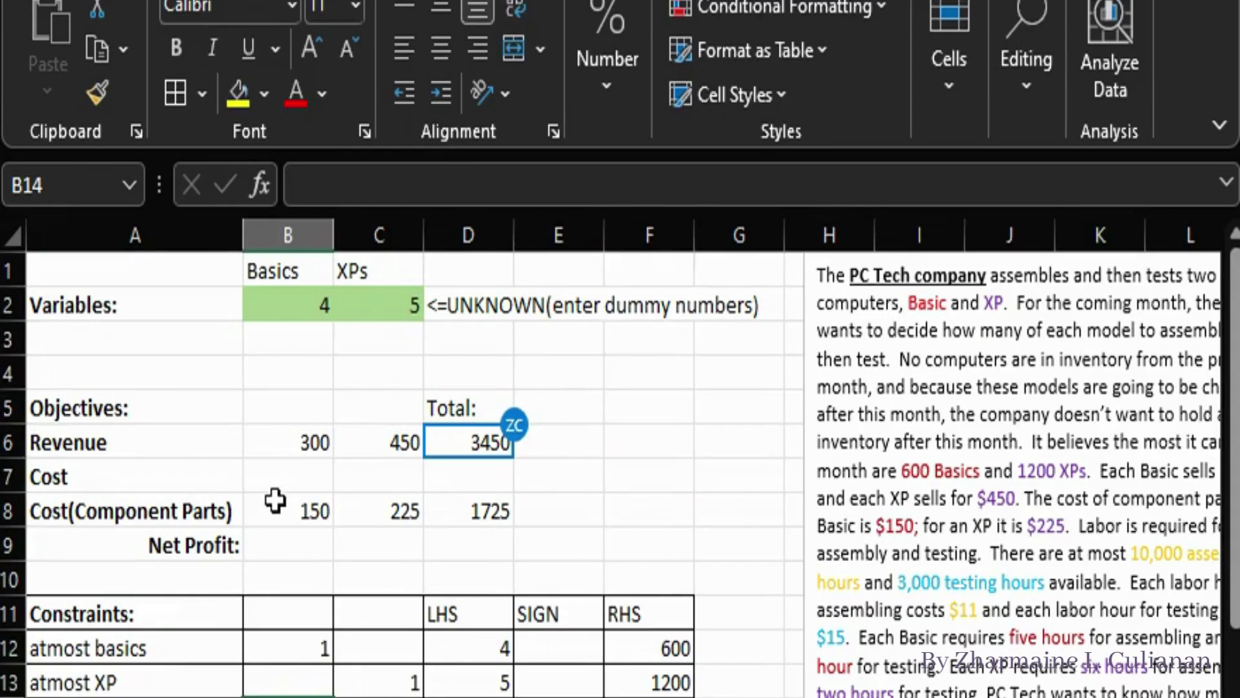
# Step: Insert two blank rows between the component parts cost row and the Net Profit row
pyautogui.click(239, 513)
pyautogui.click(9, 545)
pyautogui.rightClick(9, 544)
pyautogui.click(91, 690)
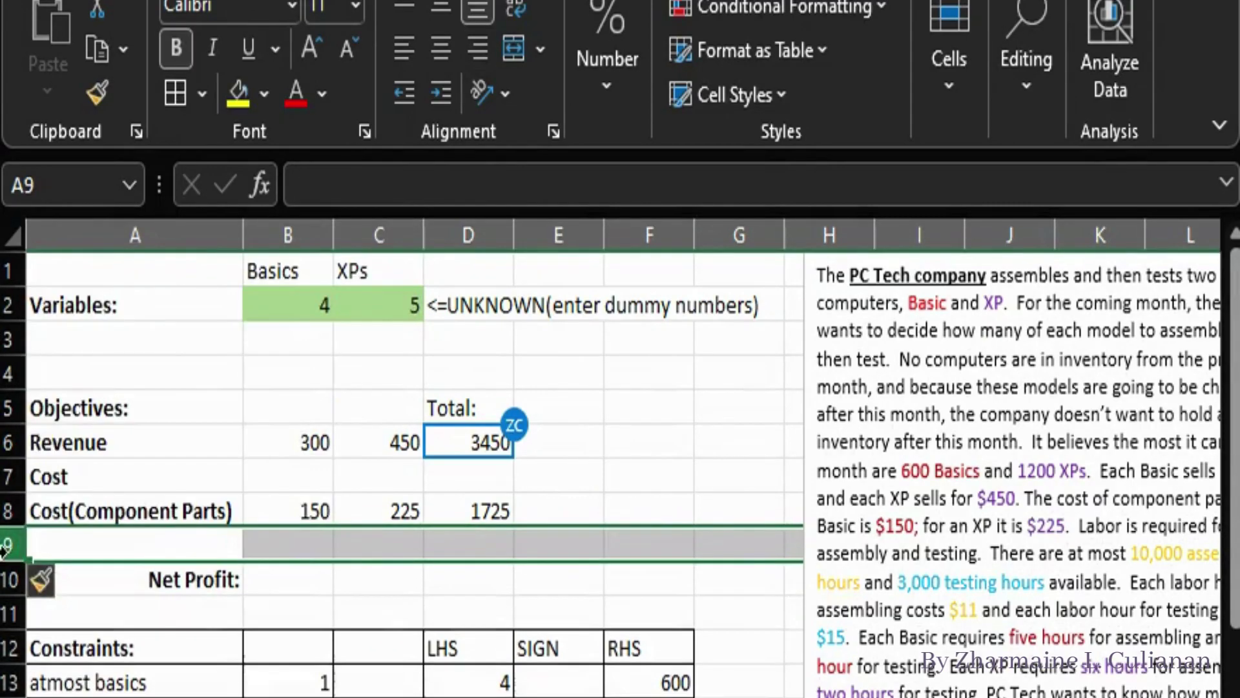
pyautogui.rightClick(19, 549)
pyautogui.click(90, 693)
# Step: Label A9 "cost(assembly)" and A10 "cost(testing)"
pyautogui.doubleClick(174, 548)
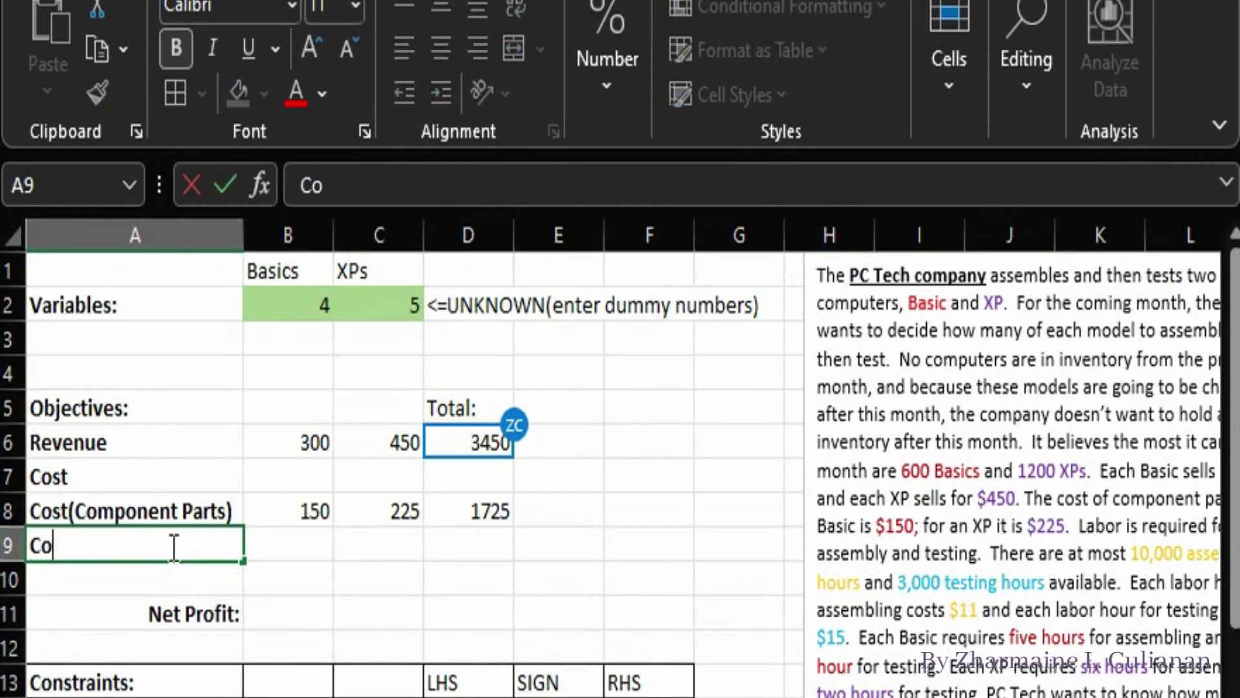
pyautogui.write('cost(assem')
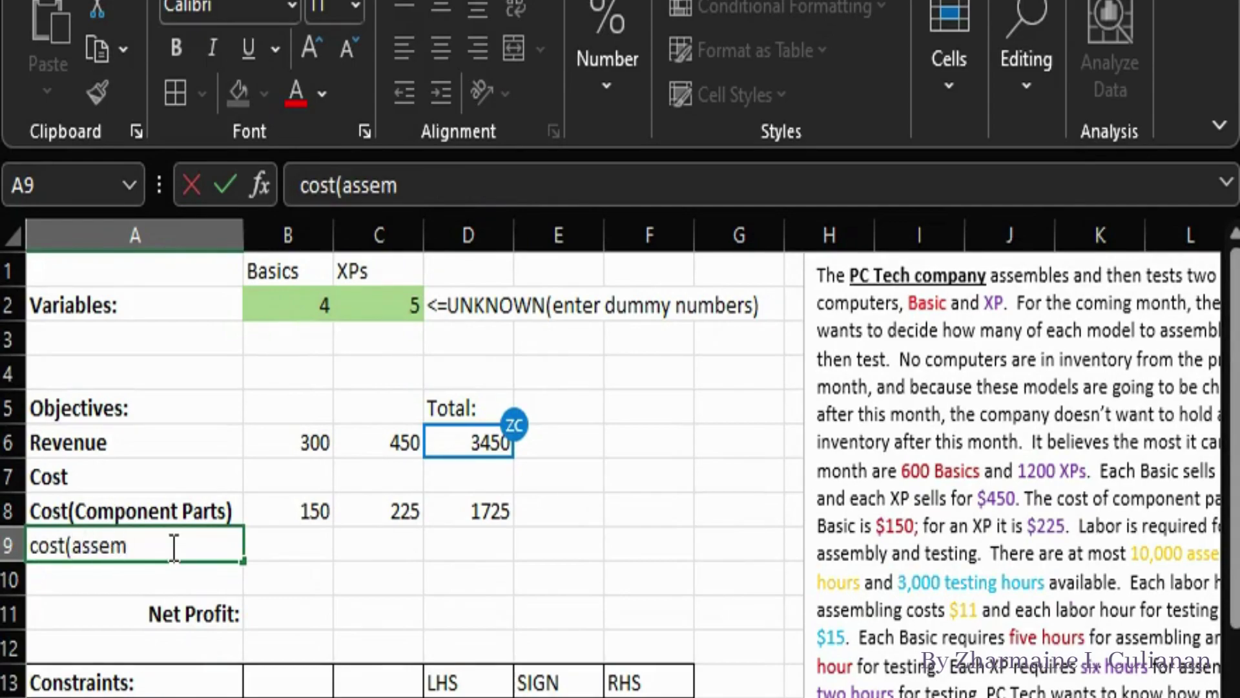
pyautogui.write('blu)')
pyautogui.press('Return')
pyautogui.write('cost(')
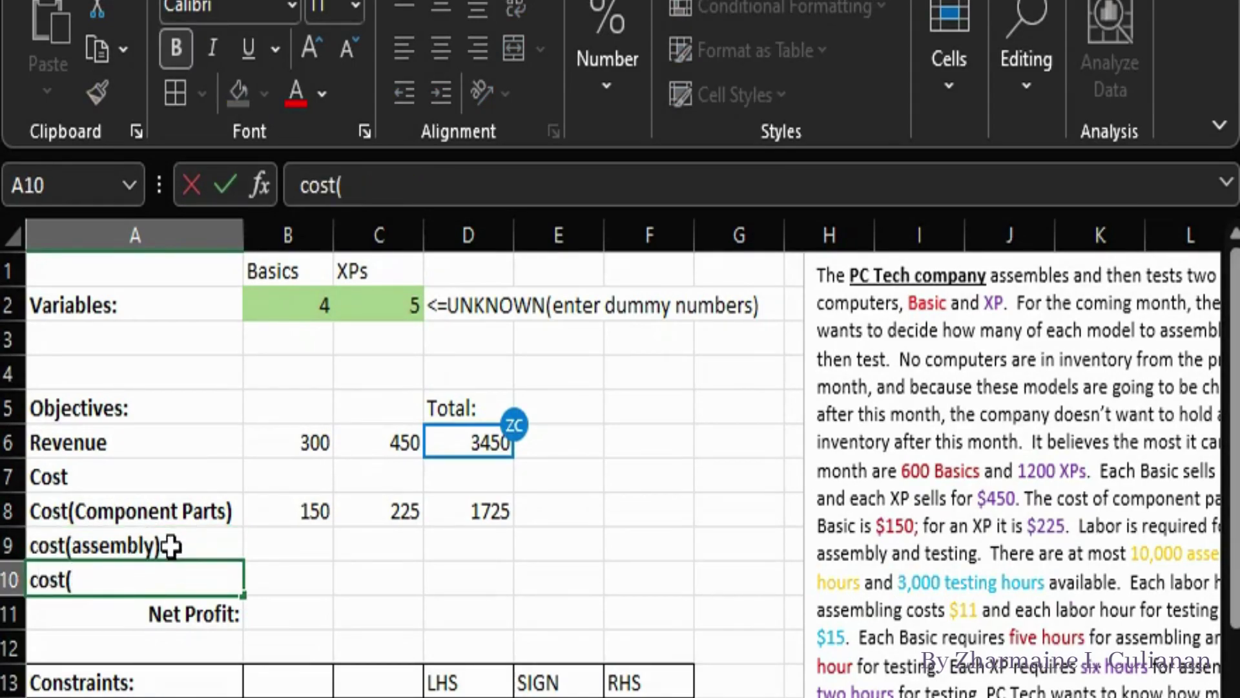
pyautogui.write('testing)')
# Step: Remove bold from the three cost labels in A8:A10 and align them right
pyautogui.moveTo(45, 511); pyautogui.dragTo(103, 584)
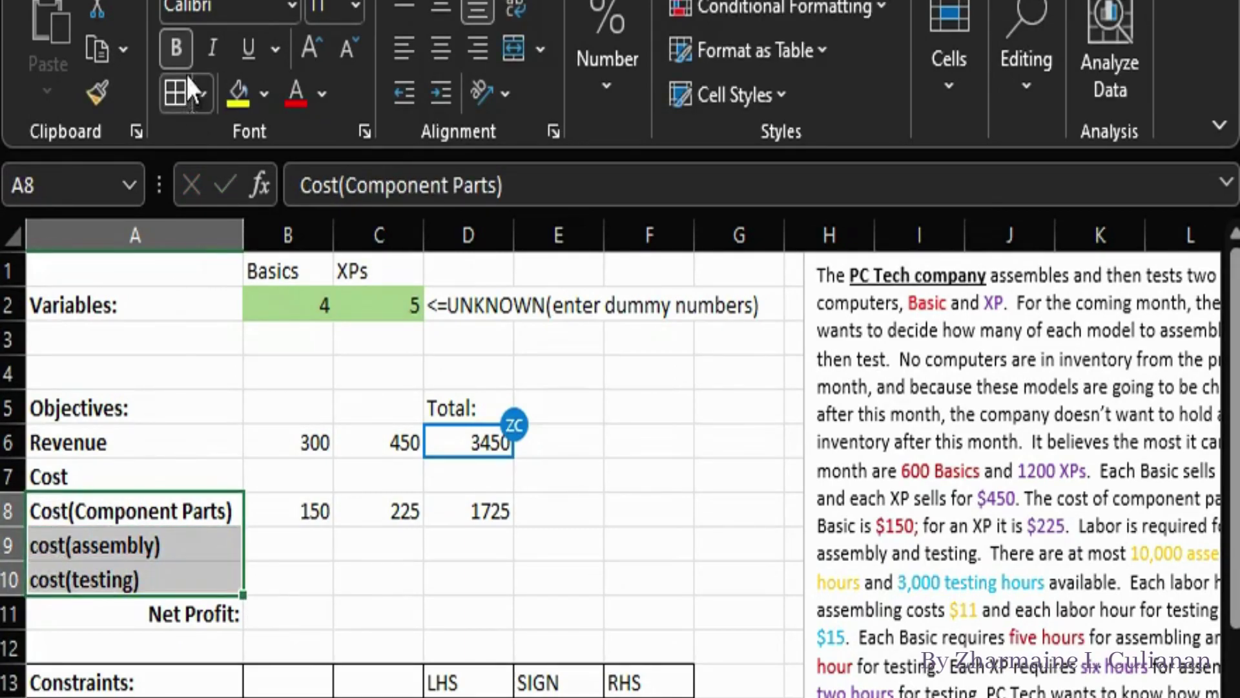
pyautogui.click(478, 48)
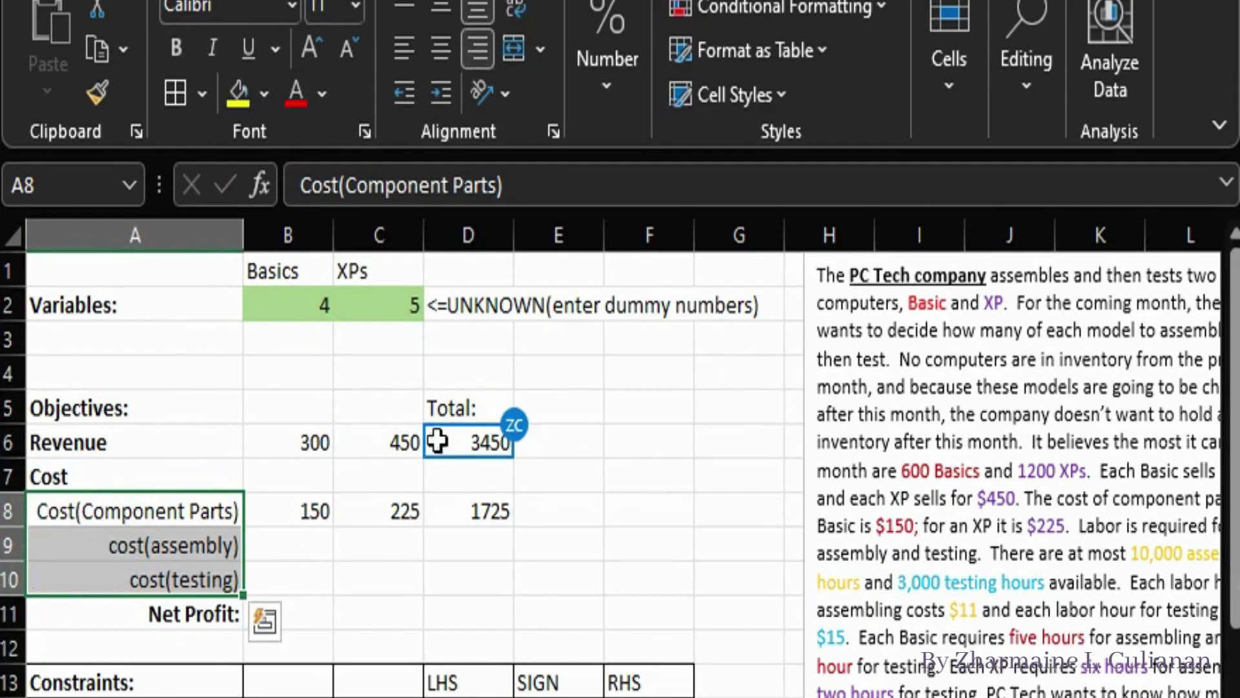
pyautogui.click(414, 567)
# Step: Add a colon at the end of each of the three cost labels in A8:A10
pyautogui.click(239, 510)
pyautogui.doubleClick(239, 510)
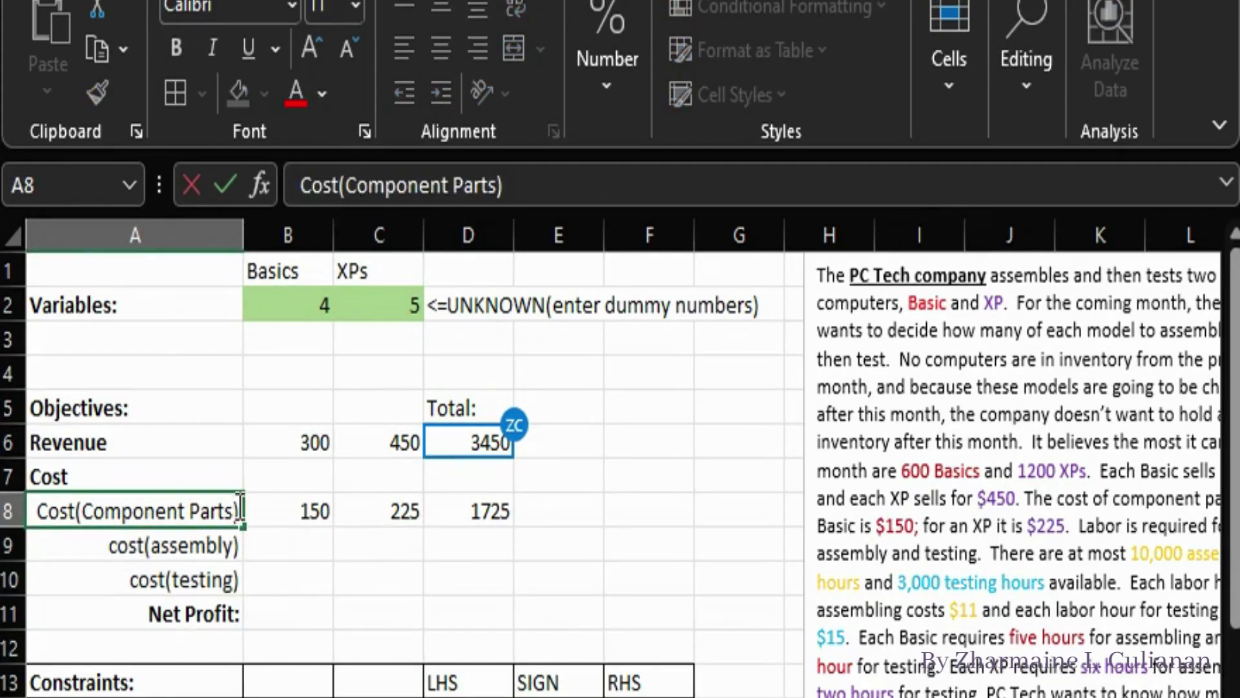
pyautogui.write(':')
pyautogui.click(242, 546)
pyautogui.doubleClick(243, 546)
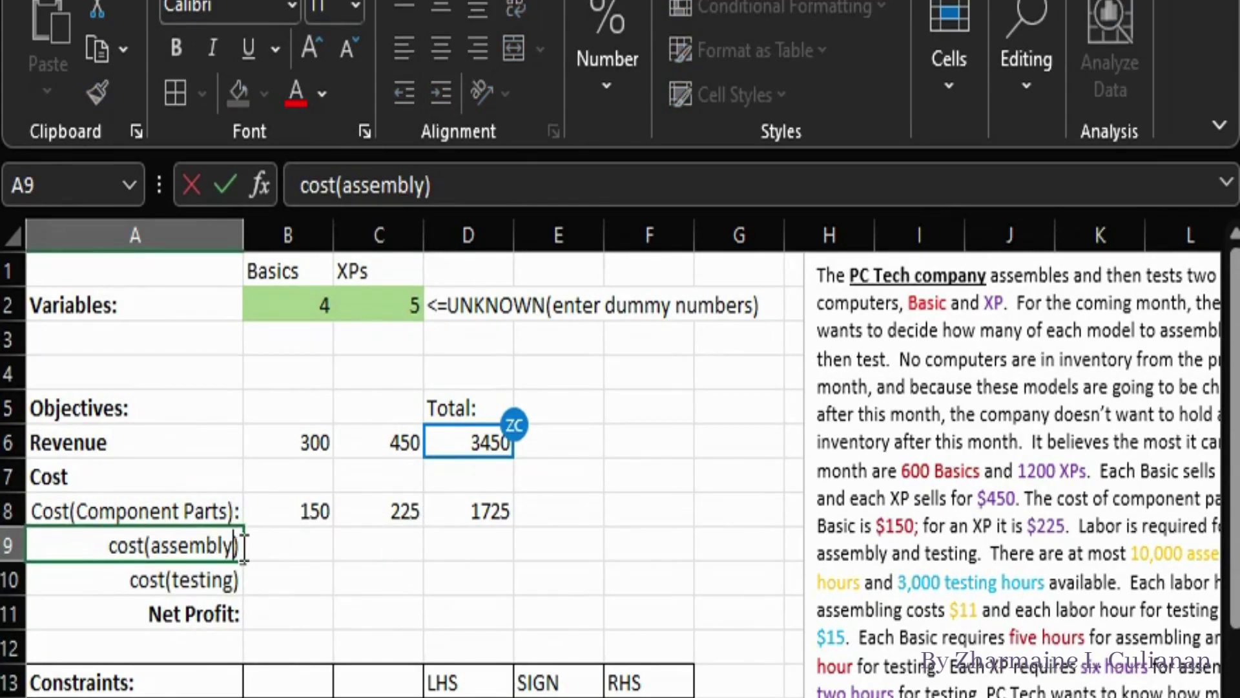
pyautogui.write(';')
pyautogui.press('BackSpace')
pyautogui.write(':')
pyautogui.click(243, 580)
pyautogui.doubleClick(234, 578)
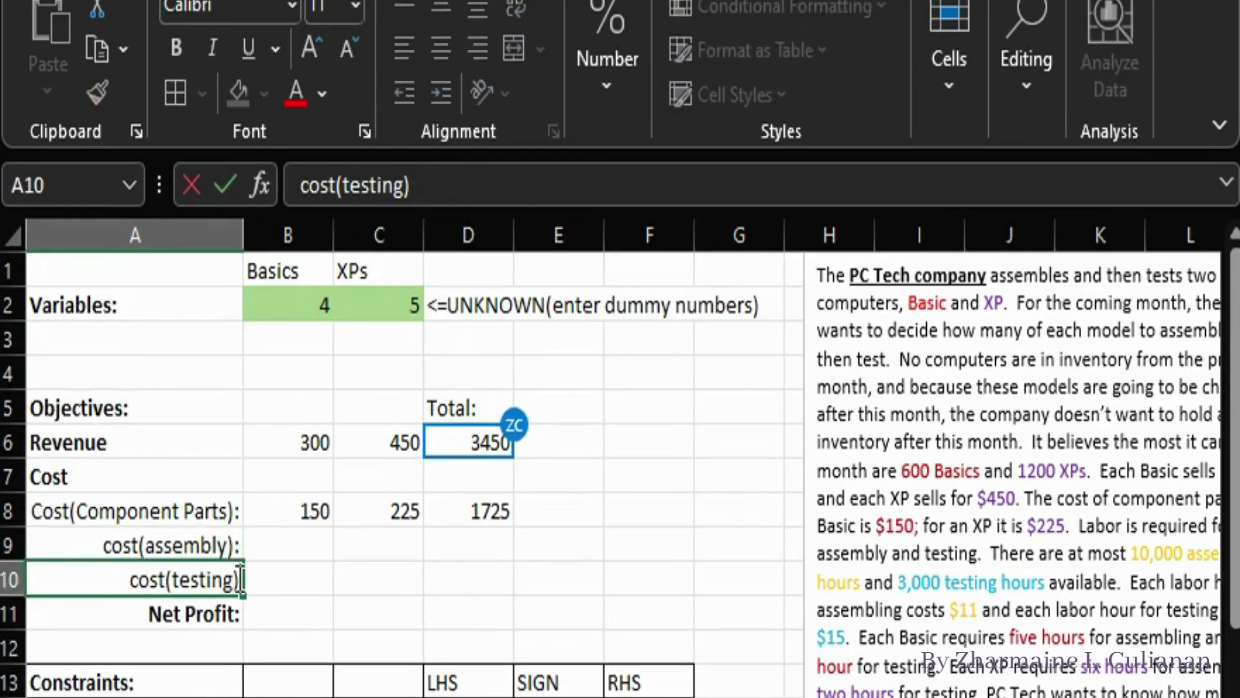
pyautogui.write(':')
pyautogui.click(310, 576)
# Step: Enter the hourly labor rates, 11 for assembly in F9 and 15 for testing in F10
pyautogui.click(321, 553)
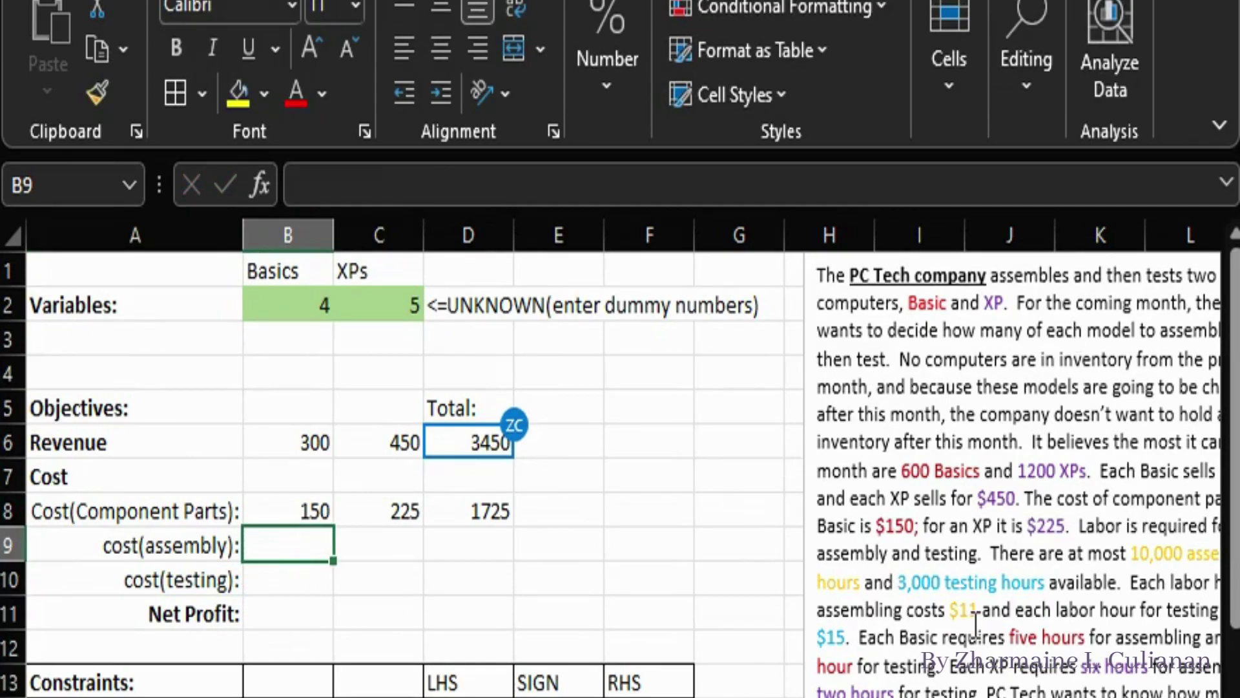
pyautogui.click(671, 549)
pyautogui.write('1')
pyautogui.press('Return')
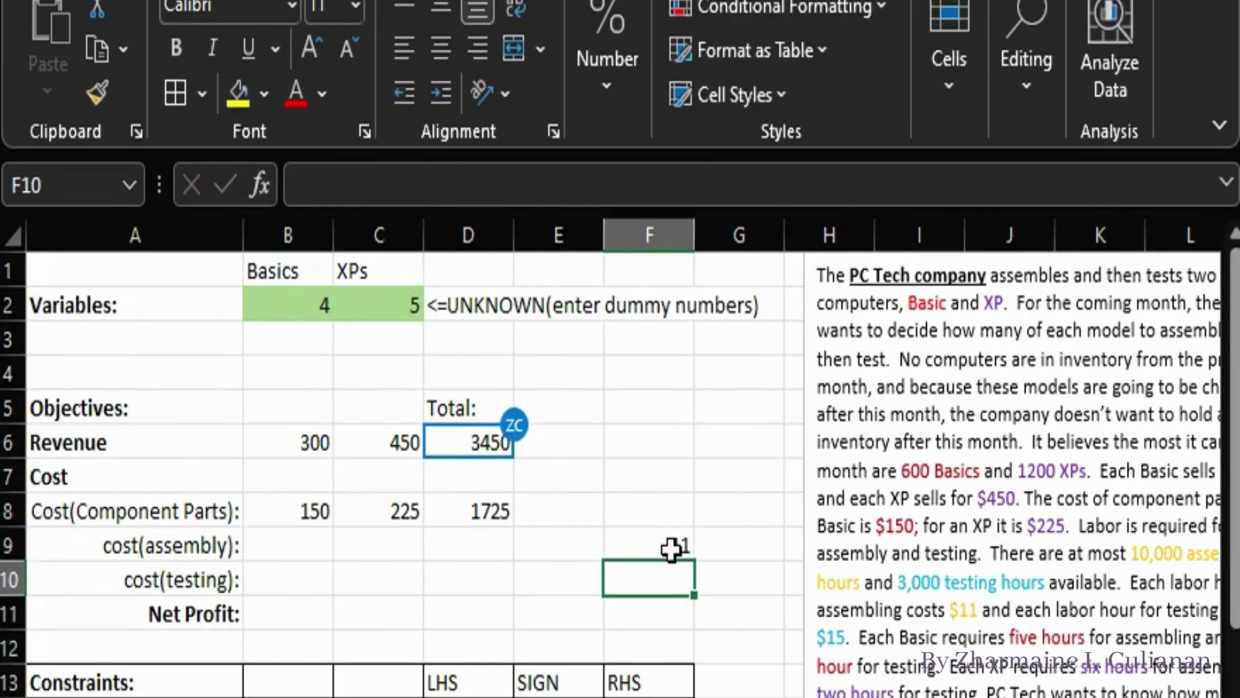
pyautogui.hscroll(2, 665, 581)
pyautogui.hscroll(-1, 623, 457)
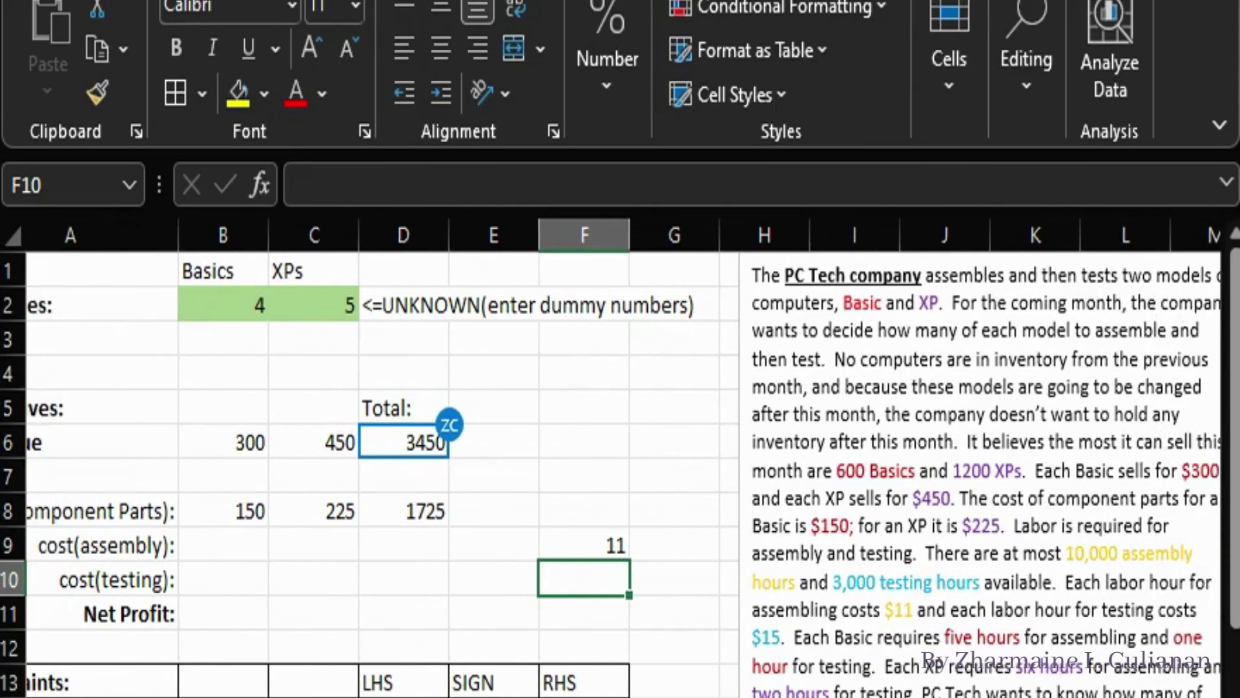
pyautogui.write('15')
pyautogui.press('Return')
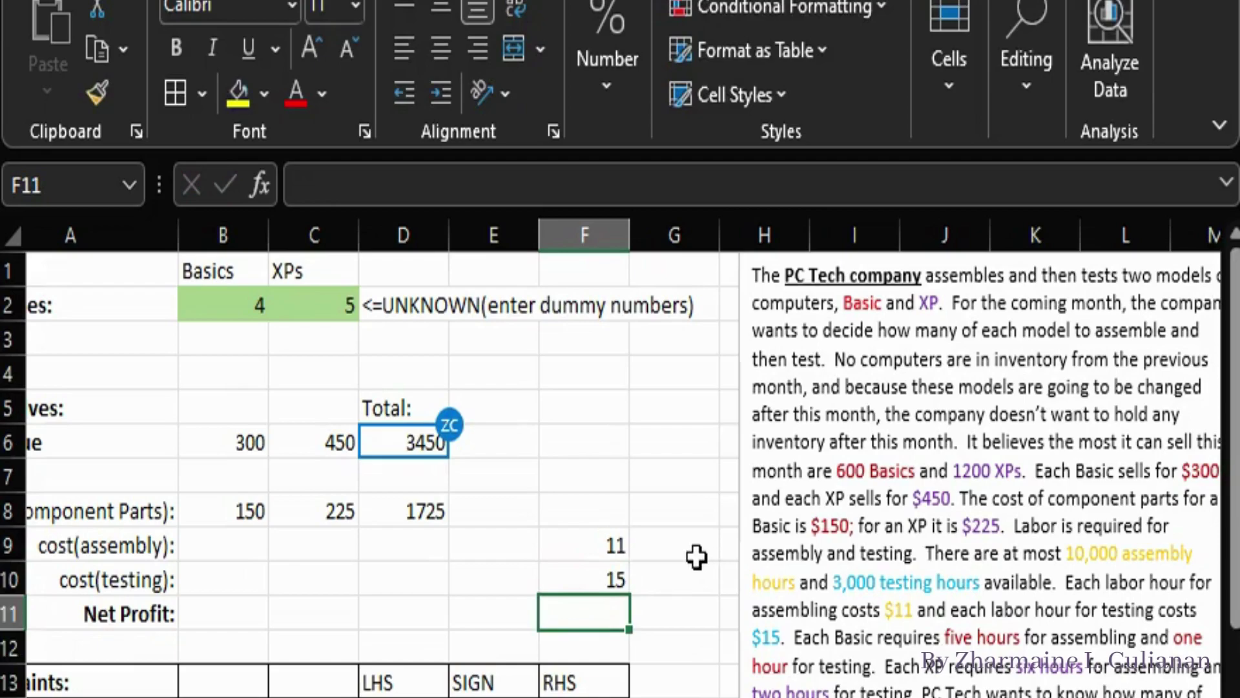
# Step: Enter the unit text "per hour" beside both labor rates in G9 and G10
pyautogui.click(652, 579)
pyautogui.click(670, 545)
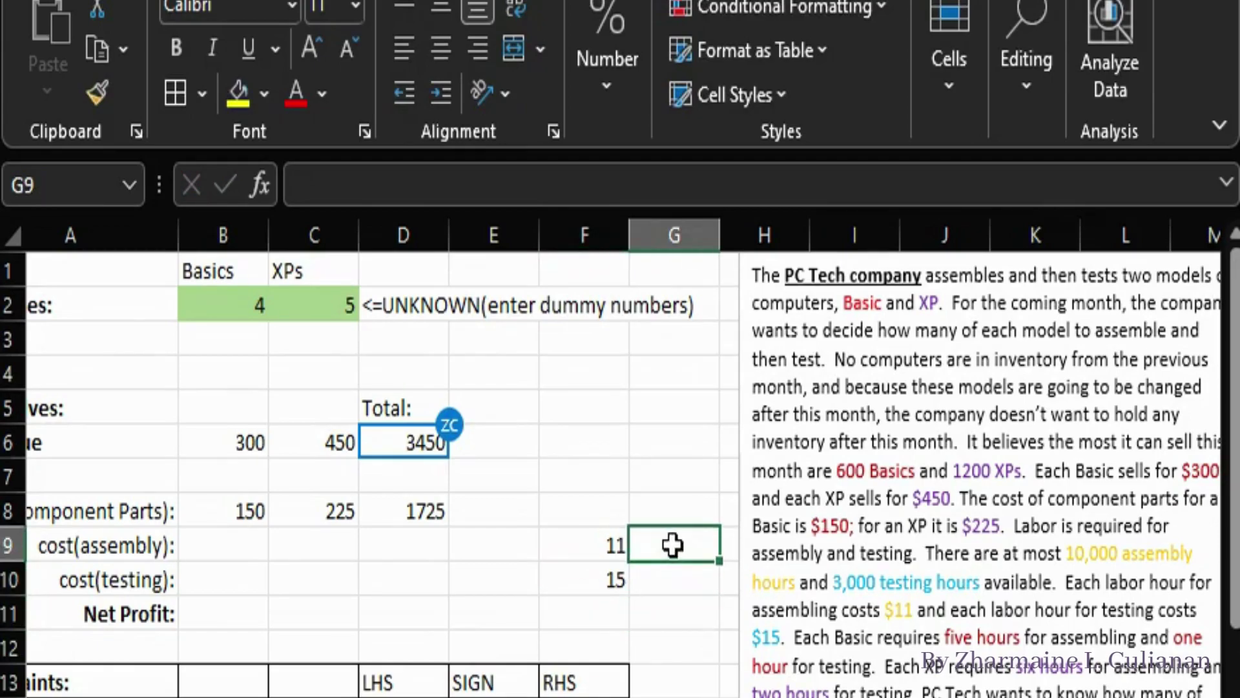
pyautogui.write('per hoyr')
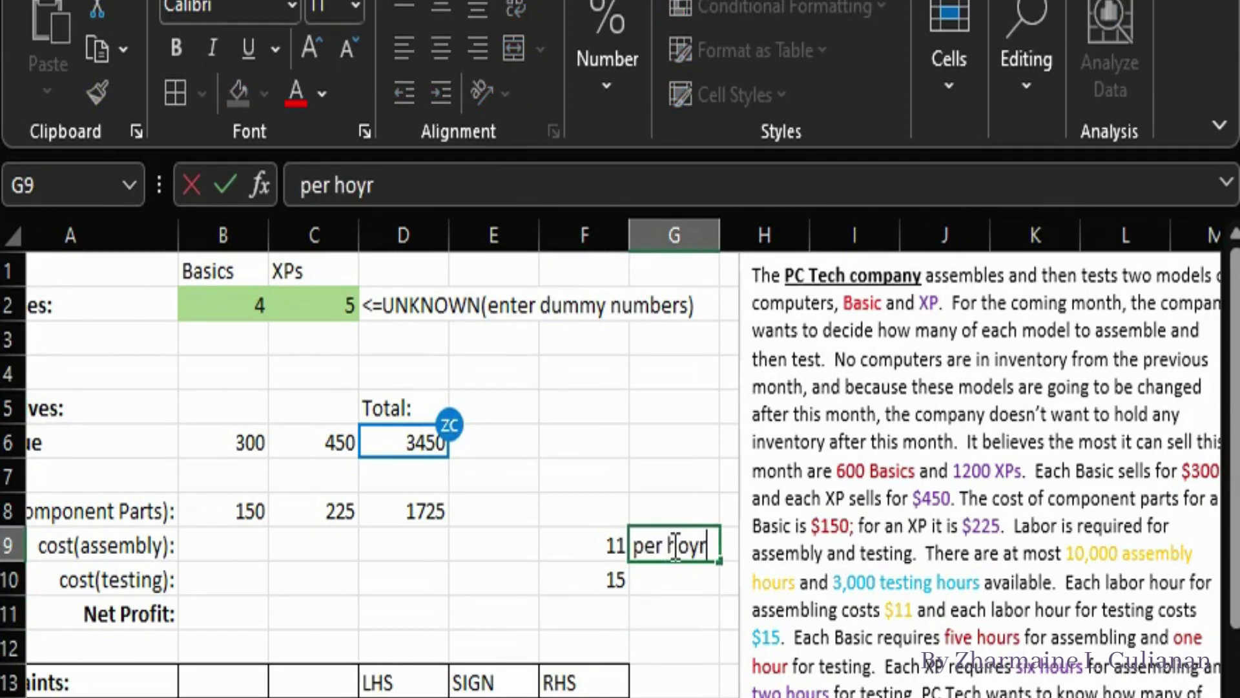
pyautogui.click(686, 585)
pyautogui.write('per')
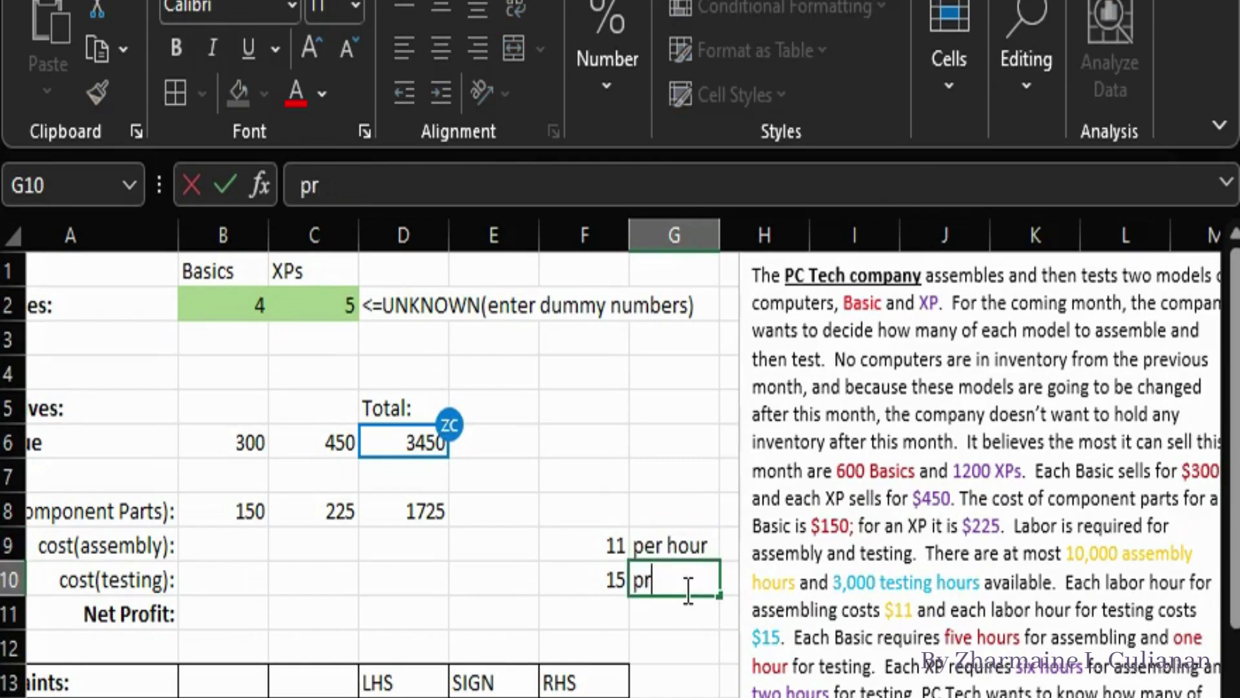
# Step: Format the labor rates in F9:F10 as dollar amounts without decimals
pyautogui.moveTo(595, 546); pyautogui.dragTo(595, 580)
pyautogui.click(590, 236)
pyautogui.click(766, 235)
pyautogui.click(765, 235)
pyautogui.hscroll(-1, 679, 652)
# Step: Format the revenue row B6:D6 as dollar amounts without decimals
pyautogui.moveTo(293, 472); pyautogui.dragTo(432, 446)
pyautogui.moveTo(304, 446); pyautogui.dragTo(469, 447)
pyautogui.click(607, 61)
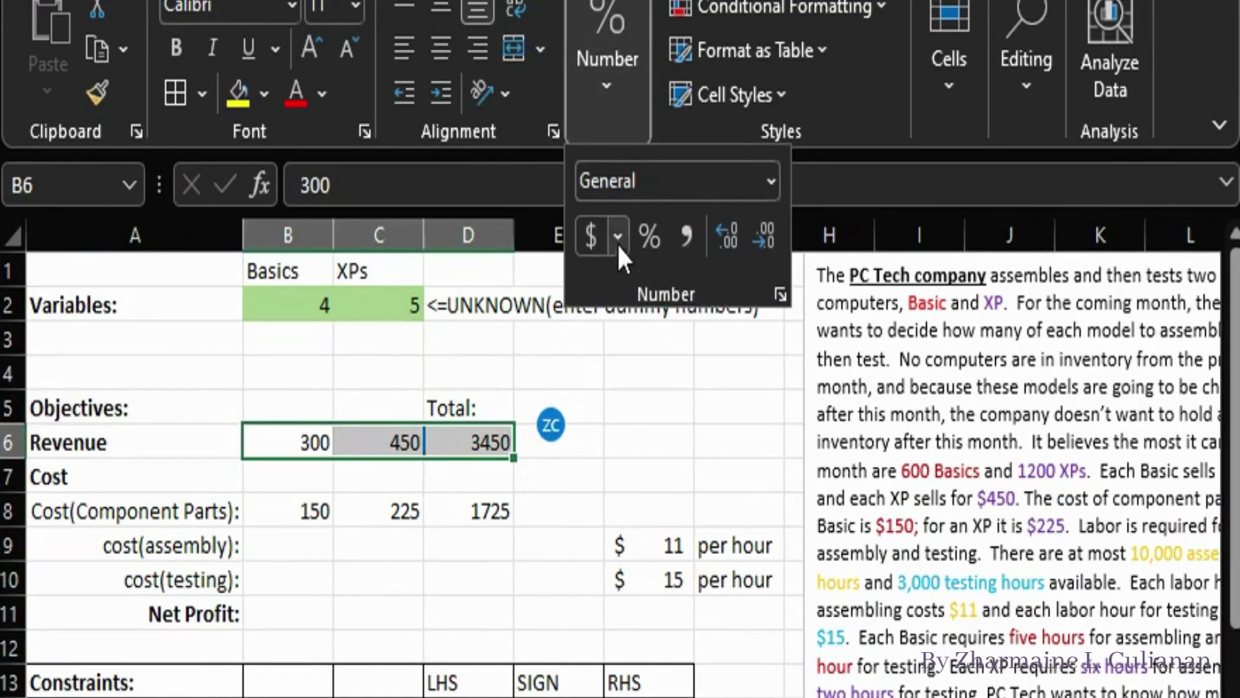
pyautogui.click(592, 234)
pyautogui.click(766, 235)
pyautogui.click(765, 235)
pyautogui.moveTo(326, 511); pyautogui.dragTo(504, 613)
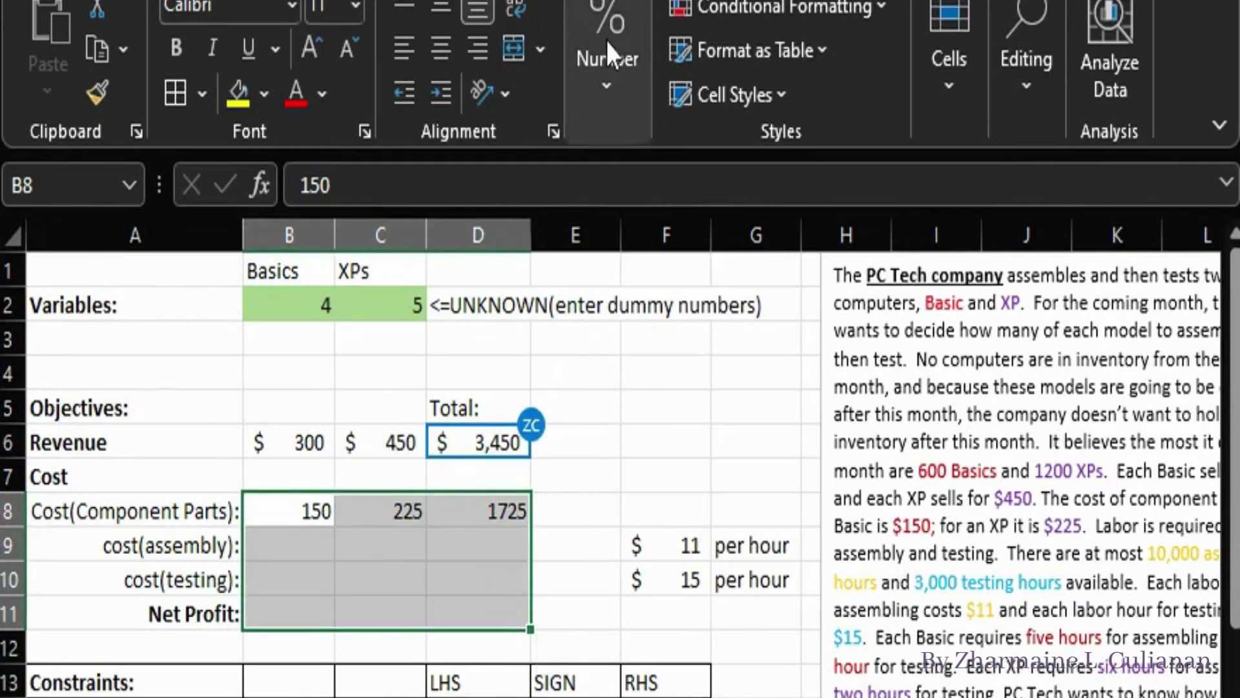
pyautogui.click(575, 443)
# Step: Enter the labor hours per computer: assembly 5 for Basics and 6 for XPs, testing 1 for Basics and 2 for XPs
pyautogui.click(303, 557)
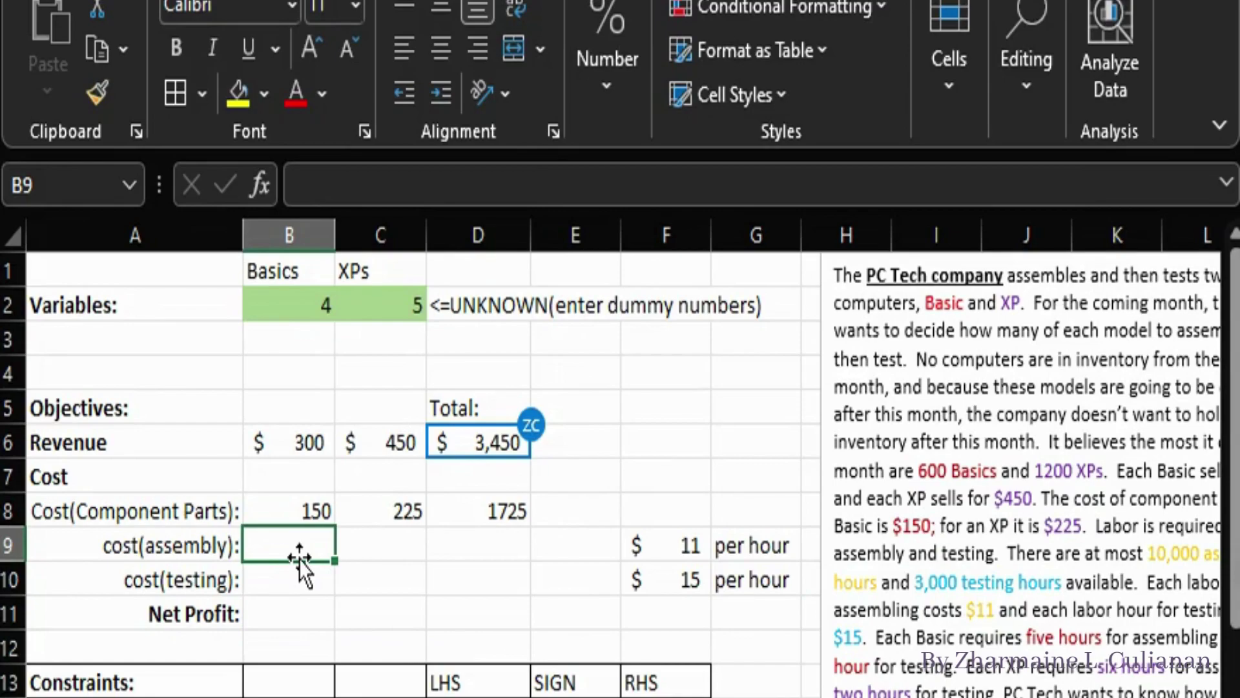
pyautogui.write('5')
pyautogui.press('Return')
pyautogui.write('1')
pyautogui.press('Return')
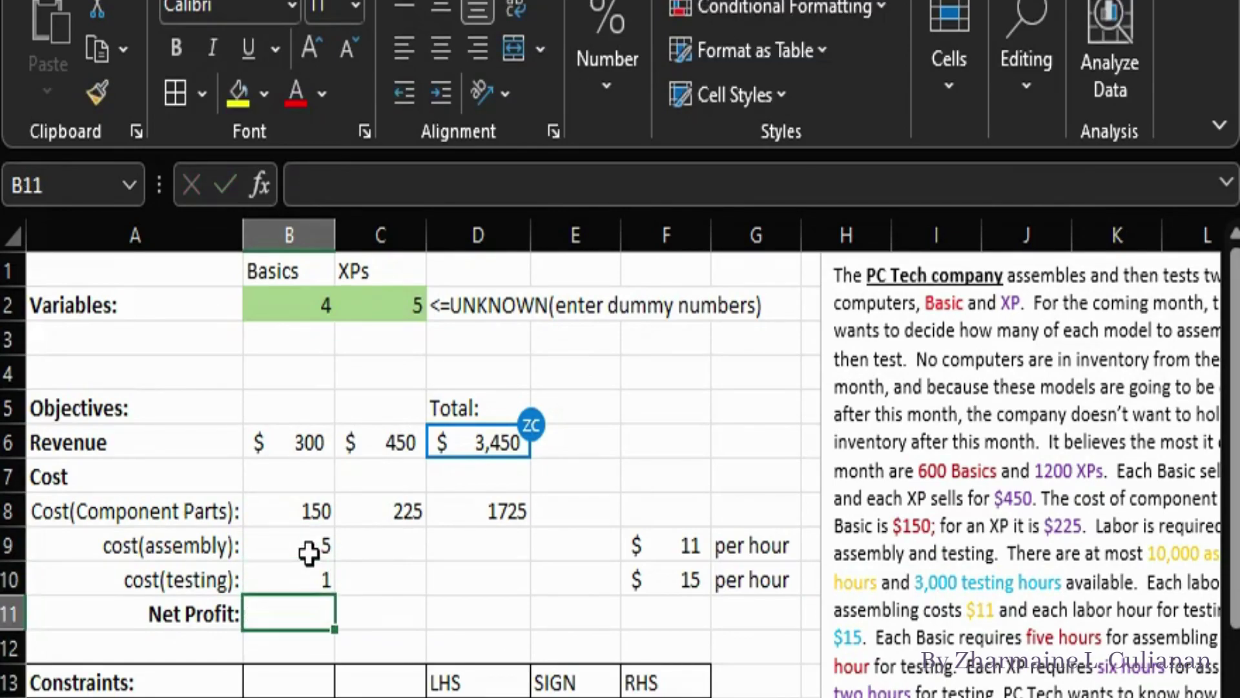
pyautogui.click(423, 553)
pyautogui.write('6')
pyautogui.press('Return')
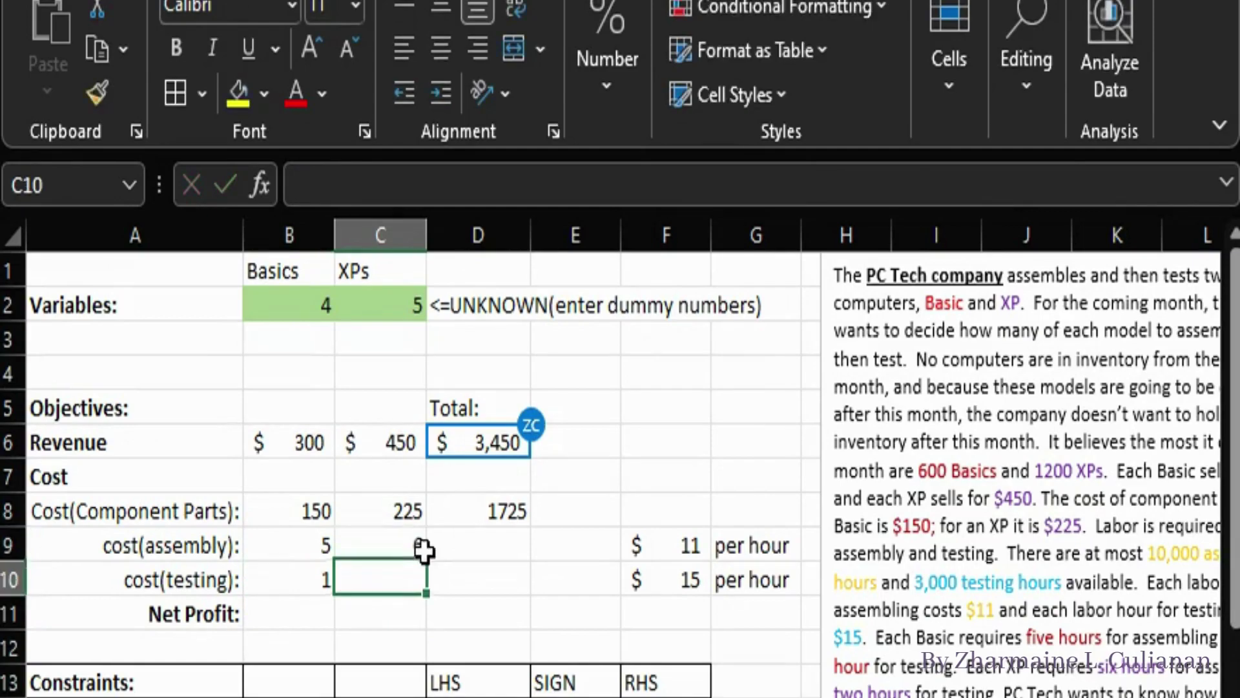
pyautogui.write('2')
pyautogui.press('Return')
# Step: Calculate the total assembly cost in D9 with =SUMPRODUCT(B2:C2,B9:C9)*F9
pyautogui.click(489, 559)
pyautogui.write('=')
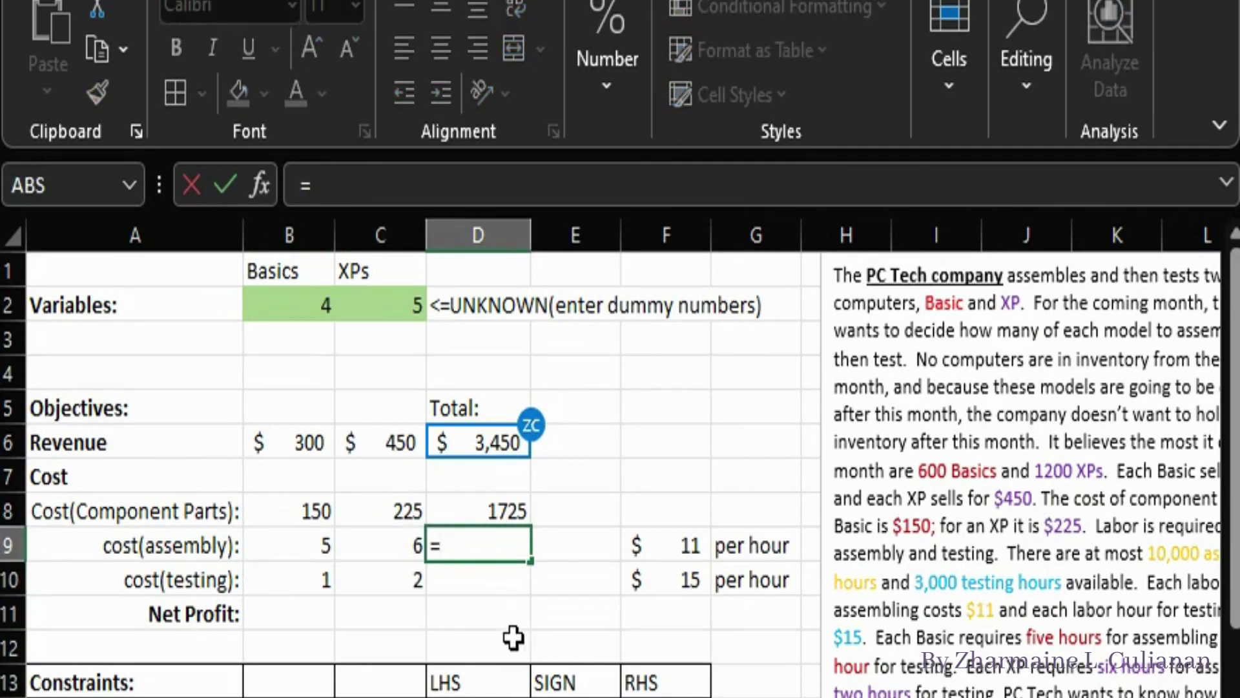
pyautogui.moveTo(299, 307); pyautogui.dragTo(355, 311)
pyautogui.click(438, 546)
pyautogui.write('sum')
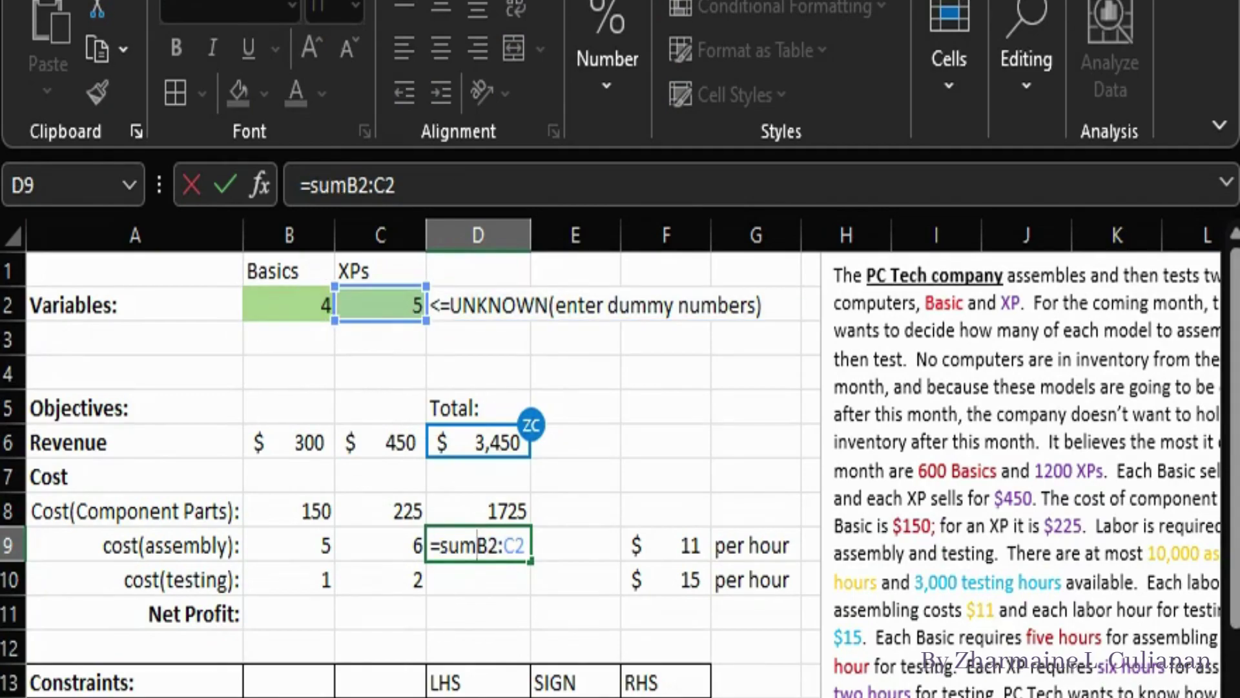
pyautogui.write('p')
pyautogui.press('Tab')
pyautogui.click(633, 540)
pyautogui.write(',')
pyautogui.moveTo(287, 549); pyautogui.dragTo(401, 546)
pyautogui.write(')*')
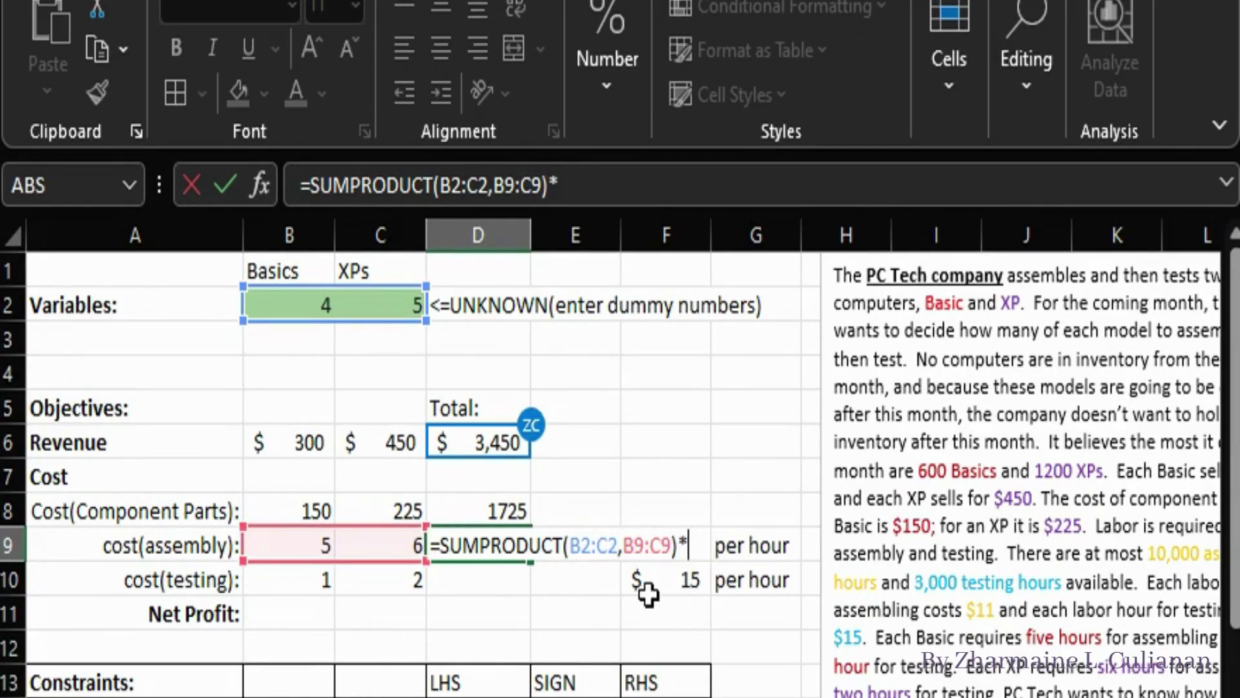
pyautogui.write('f9')
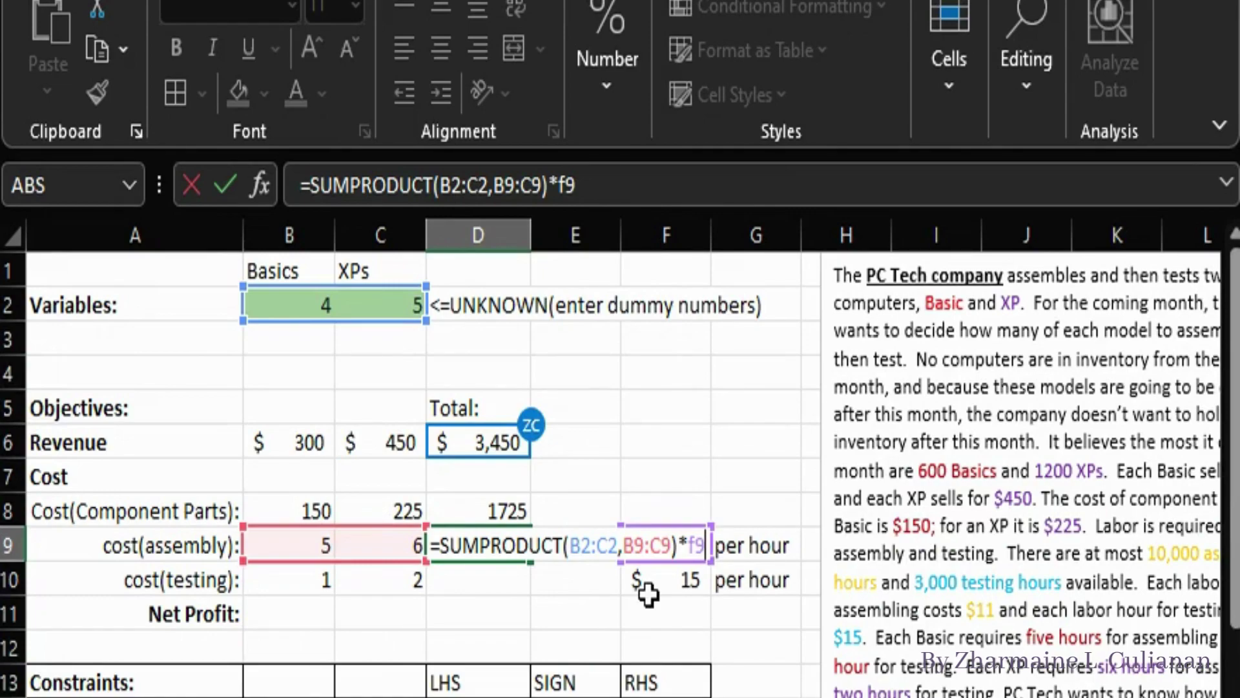
pyautogui.press('Return')
# Step: Calculate the total testing cost in D10 with =SUMPRODUCT(B2:C2,B10:C10)*F10
pyautogui.write('=')
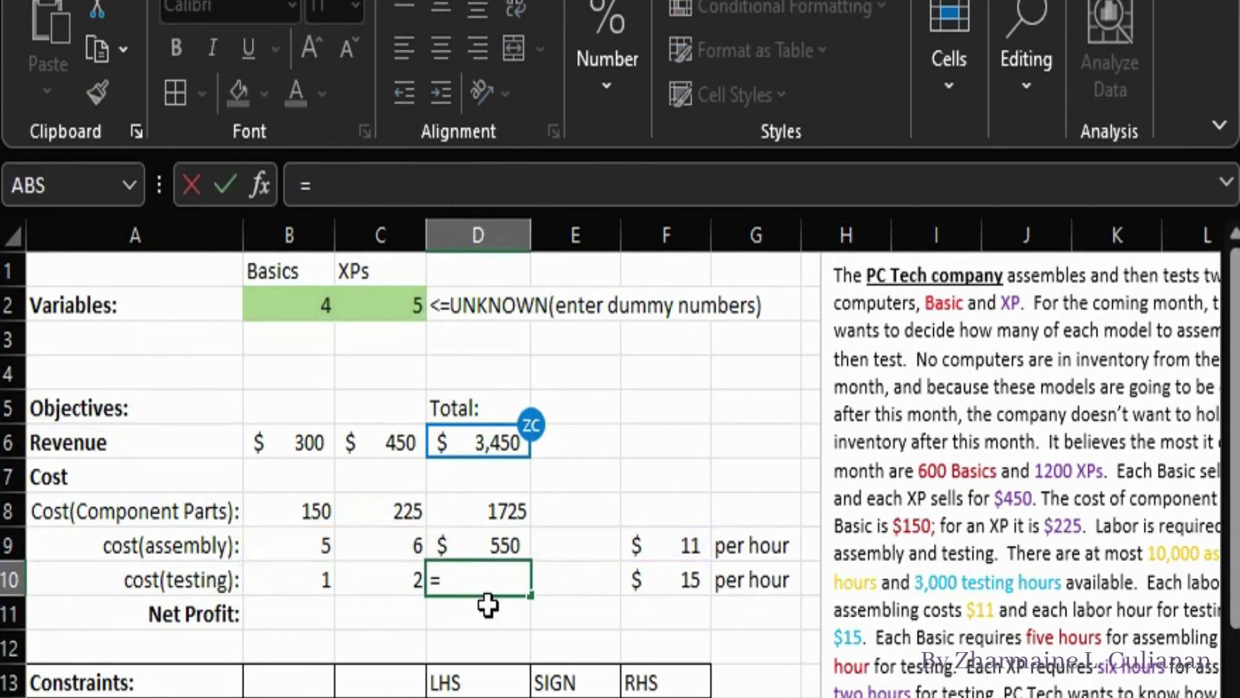
pyautogui.write('sump')
pyautogui.press('Tab')
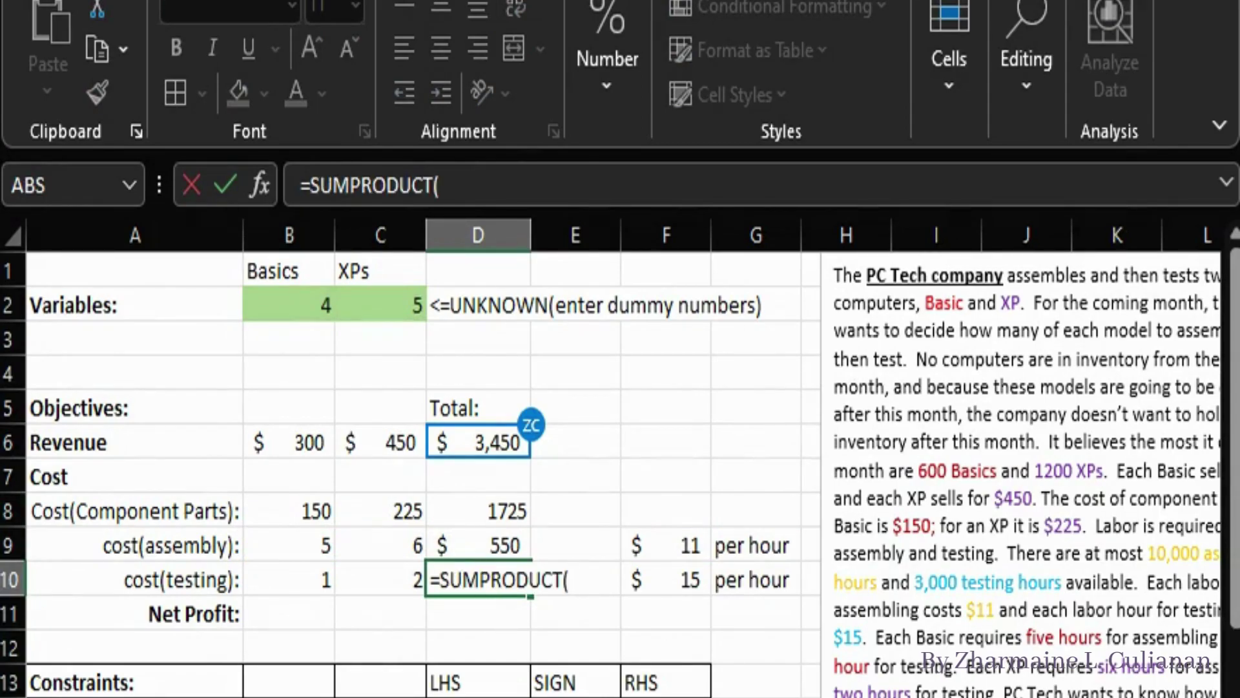
pyautogui.moveTo(290, 305); pyautogui.dragTo(394, 305)
pyautogui.write(',')
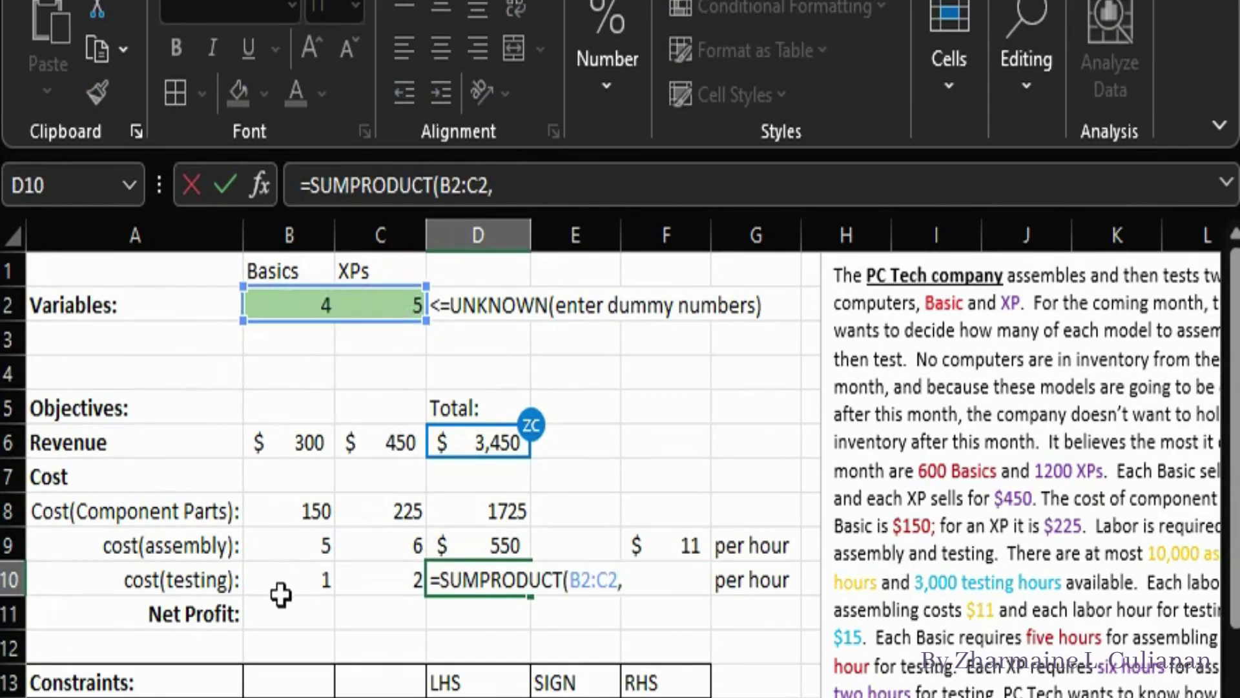
pyautogui.moveTo(281, 592); pyautogui.dragTo(351, 589)
pyautogui.write(')')
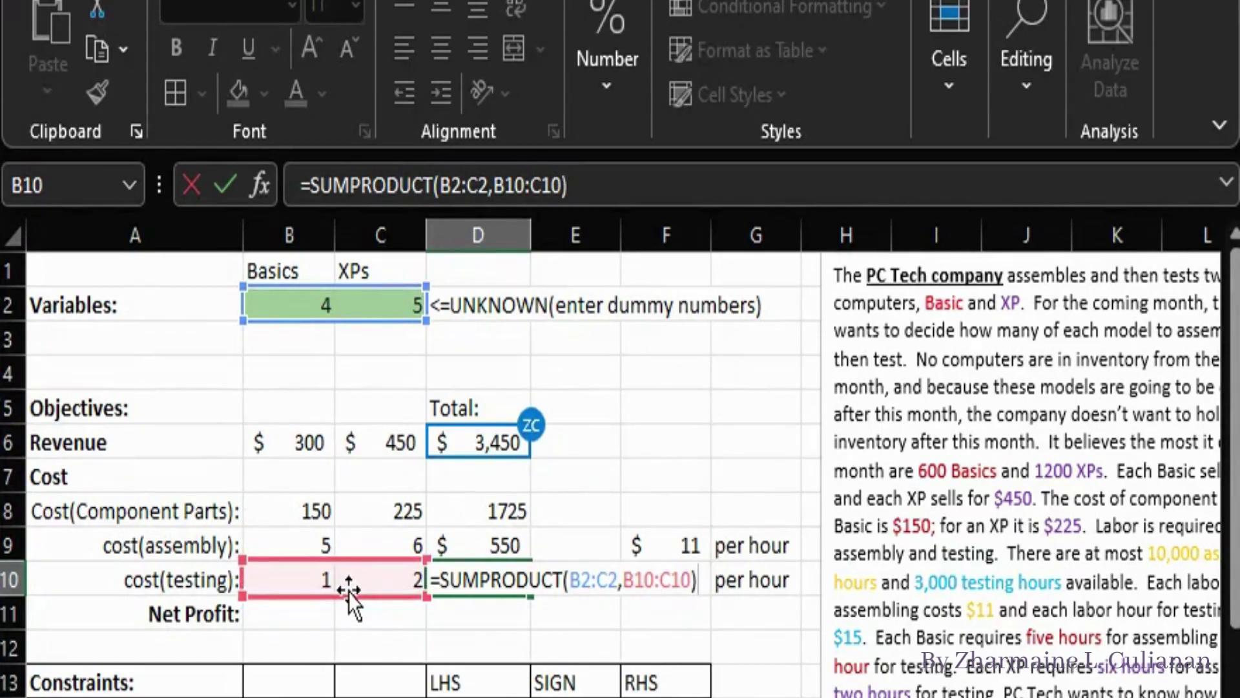
pyautogui.write('*F')
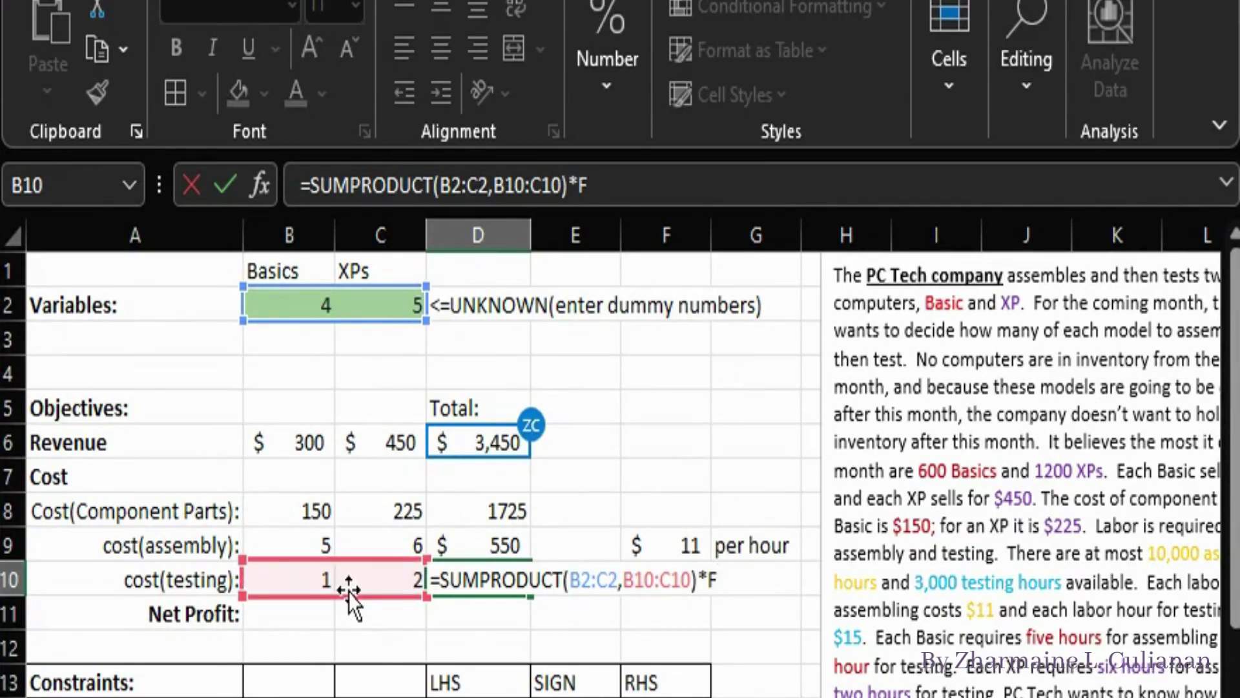
pyautogui.write('10')
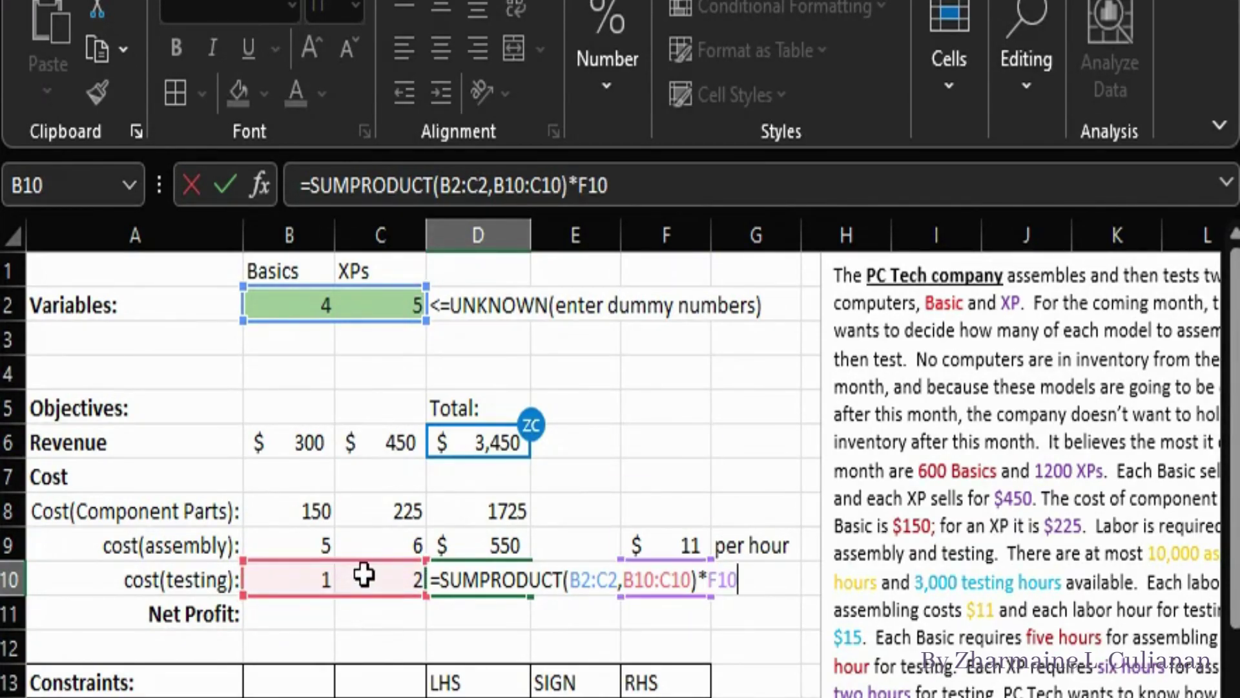
pyautogui.press('Return')
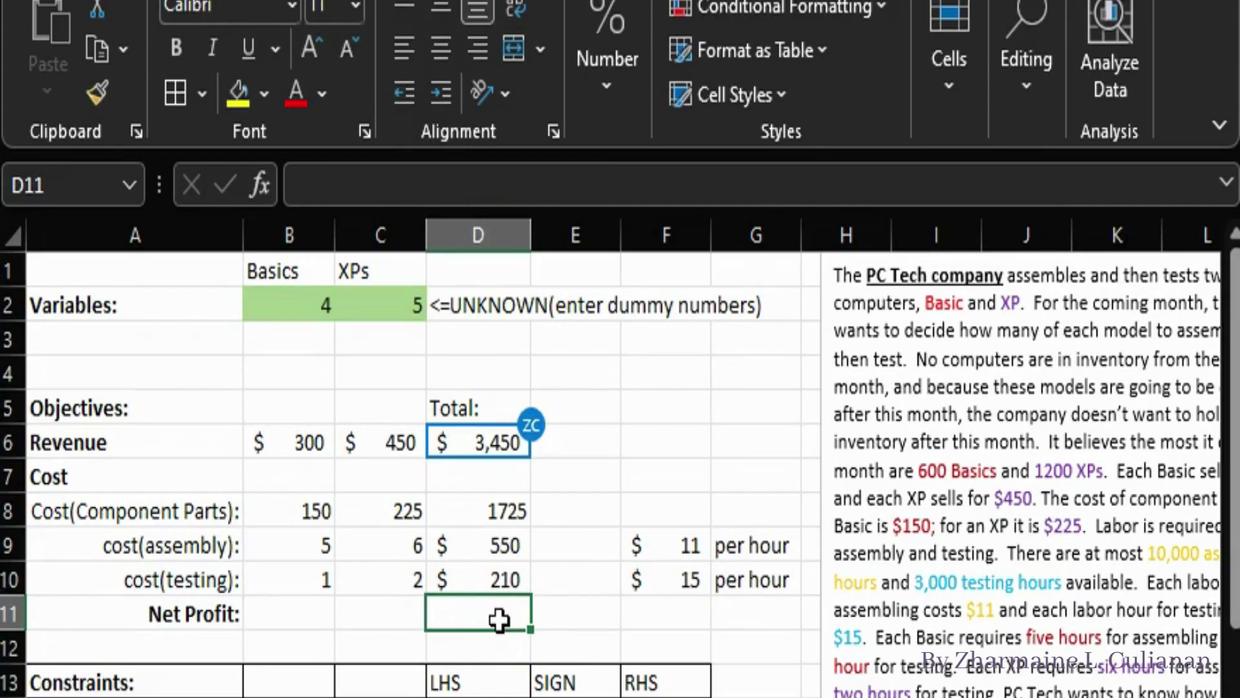
# Step: Calculate the net profit in D11 by subtracting the costs in D8, D9 and D10 from the revenue in D6
pyautogui.click(491, 445)
pyautogui.click(484, 606)
pyautogui.write('=')
pyautogui.click(499, 444)
pyautogui.write('-')
pyautogui.click(506, 510)
pyautogui.write('-')
pyautogui.click(507, 546)
pyautogui.write('-')
pyautogui.click(503, 579)
pyautogui.press('Return')
# Step: Format the component parts total in D8 as a dollar amount without decimals
pyautogui.click(501, 511)
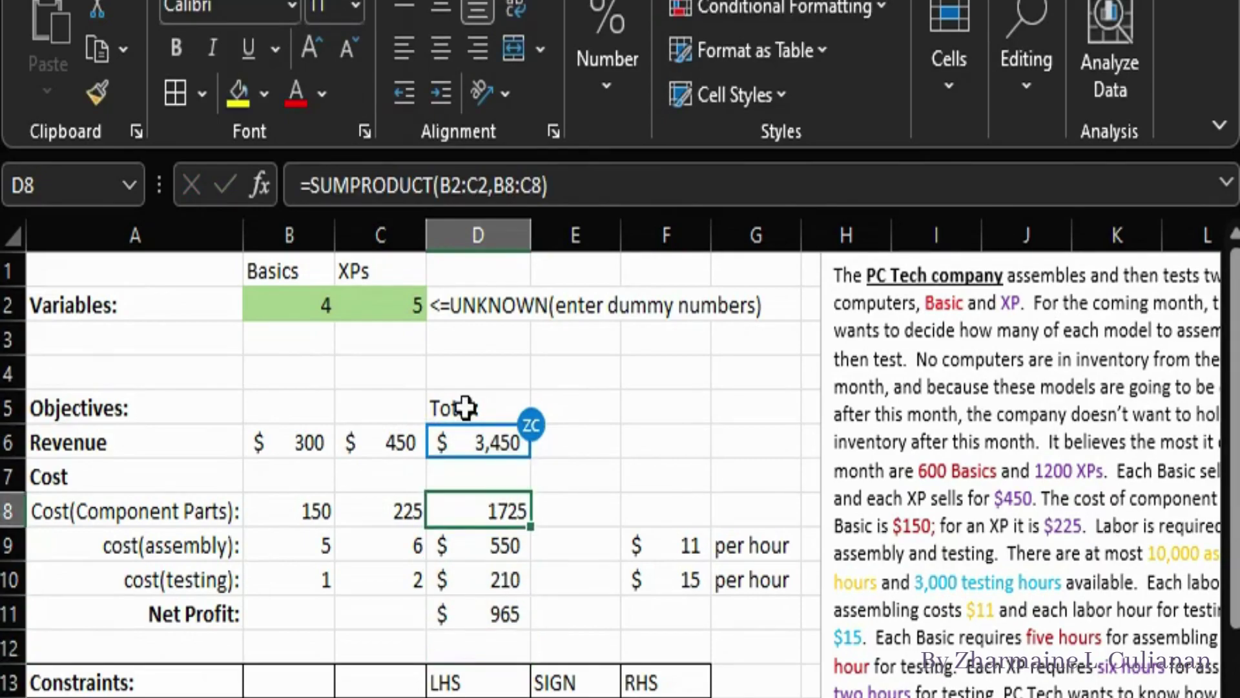
pyautogui.click(604, 123)
pyautogui.click(591, 236)
pyautogui.click(765, 235)
pyautogui.click(766, 236)
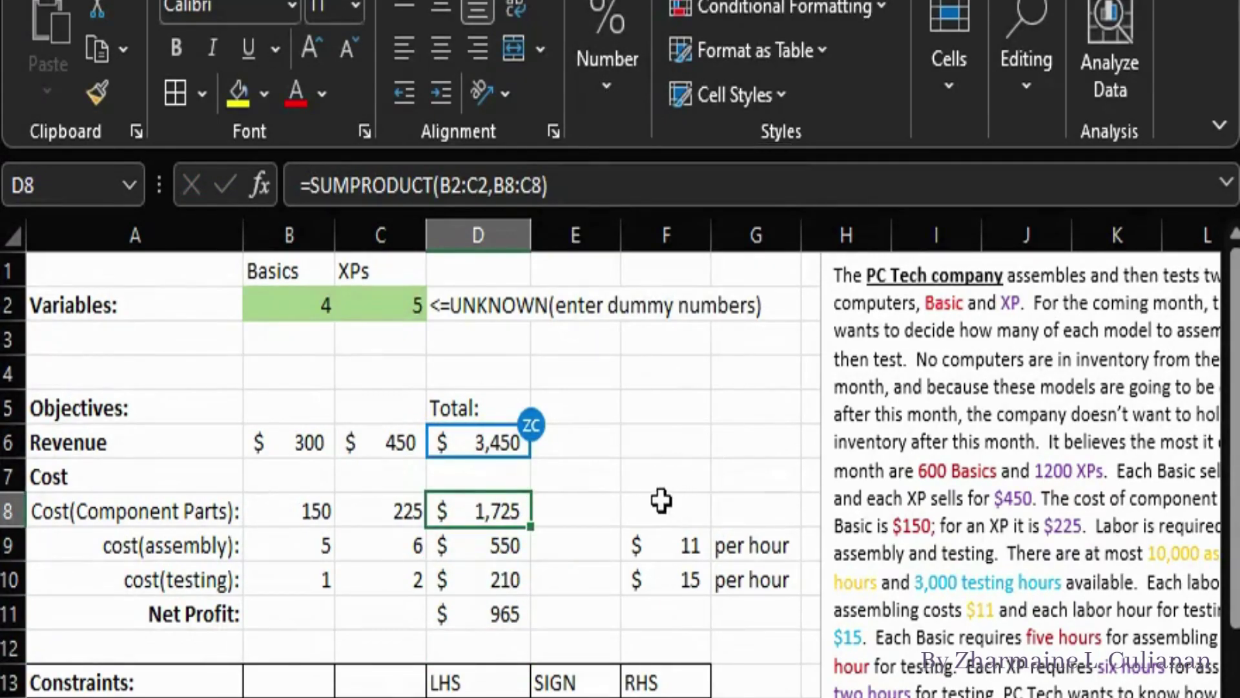
# Step: Set the hourly labor rates in F9:F10 to black text with a blue theme fill
pyautogui.moveTo(651, 545); pyautogui.dragTo(674, 582)
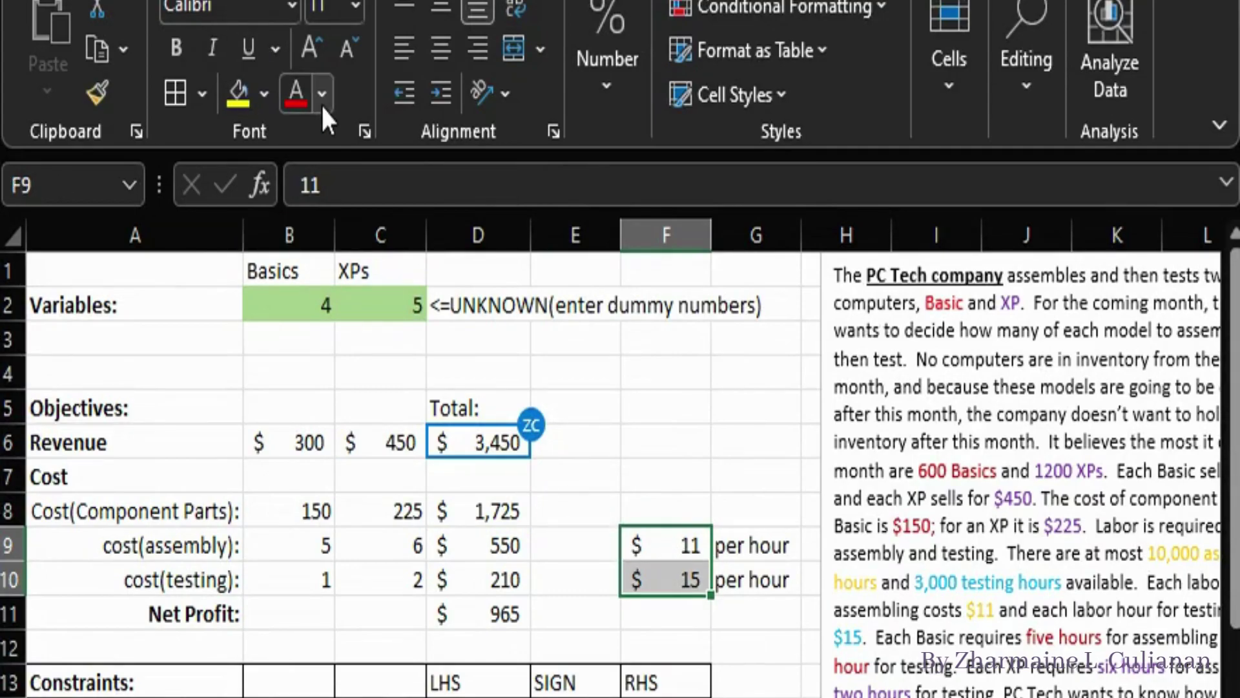
pyautogui.click(322, 93)
pyautogui.click(440, 278)
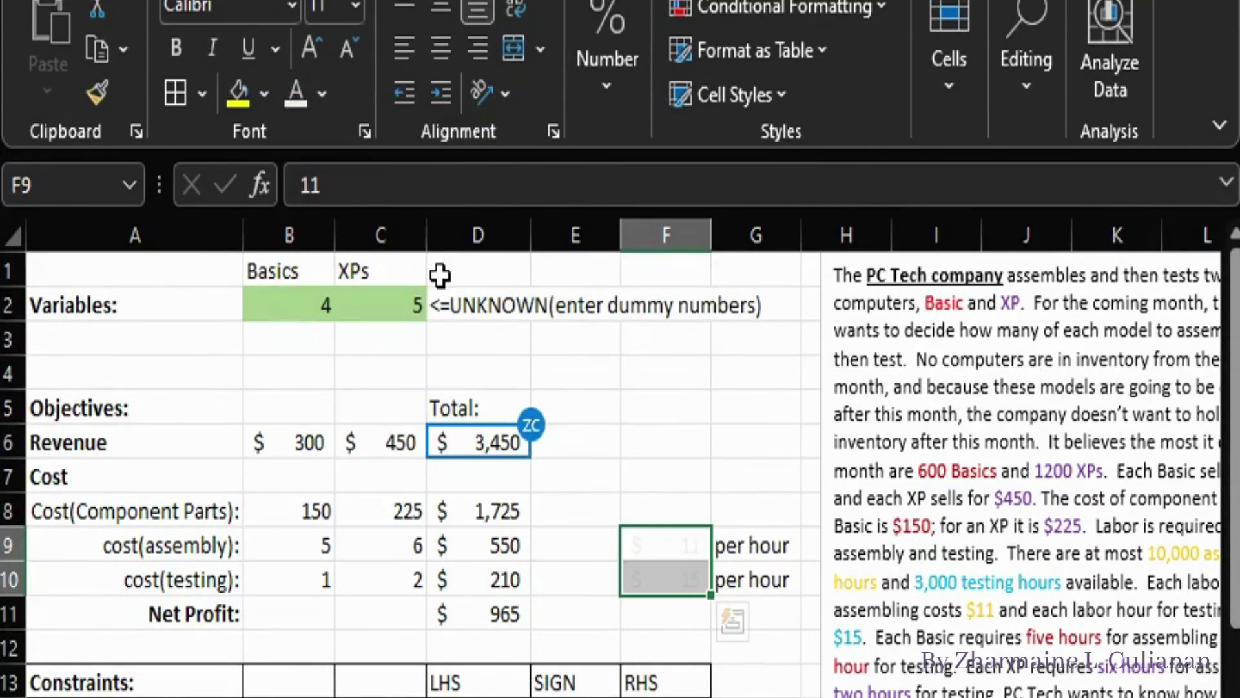
pyautogui.click(322, 94)
pyautogui.click(322, 141)
pyautogui.click(263, 94)
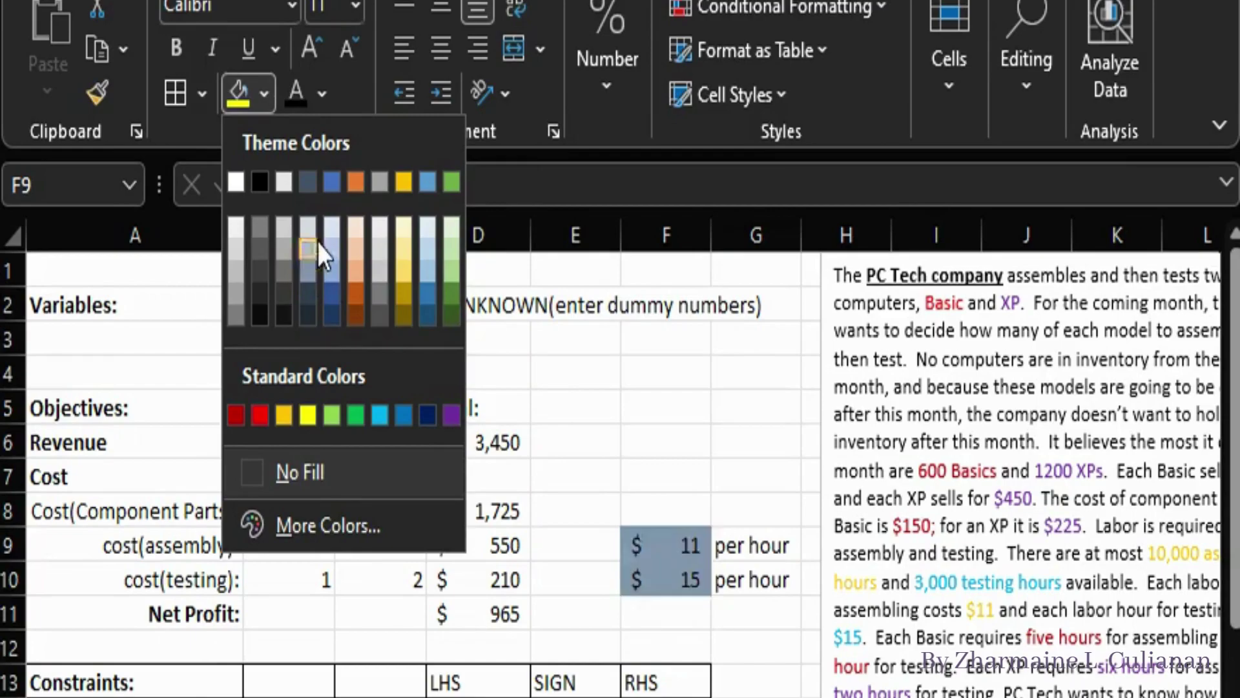
pyautogui.click(426, 182)
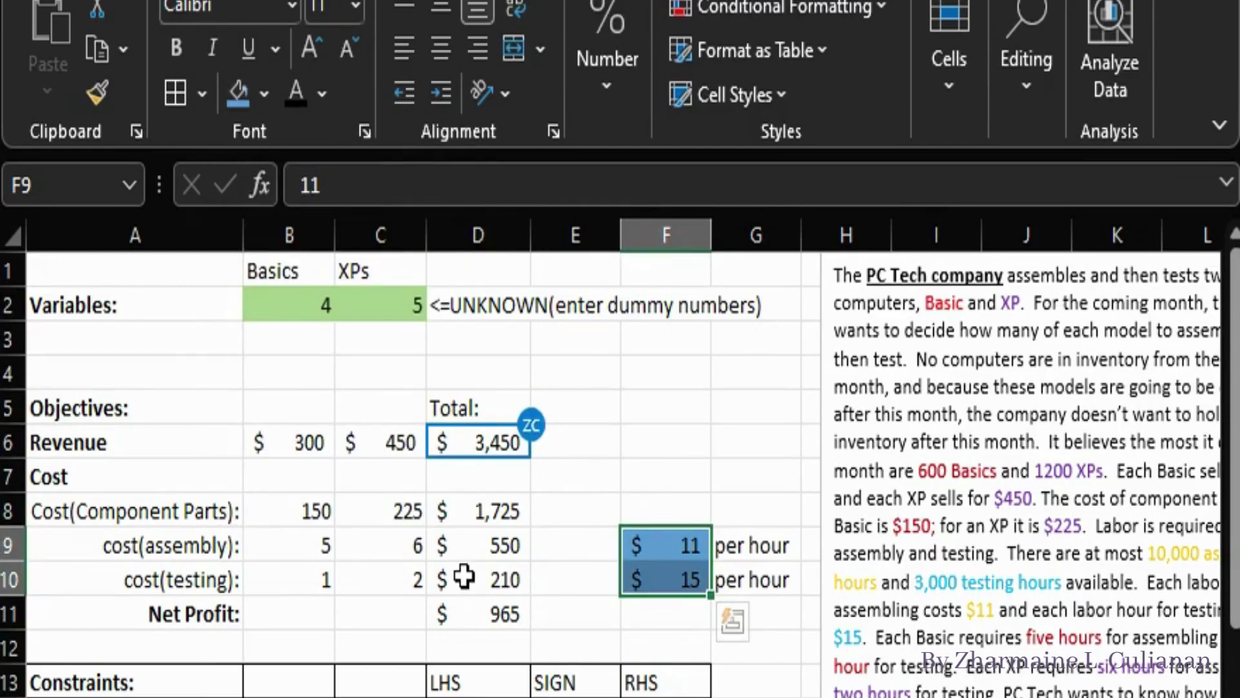
# Step: Apply the same blue fill to the assembly and testing hours in B9:C10
pyautogui.moveTo(285, 545); pyautogui.dragTo(377, 573)
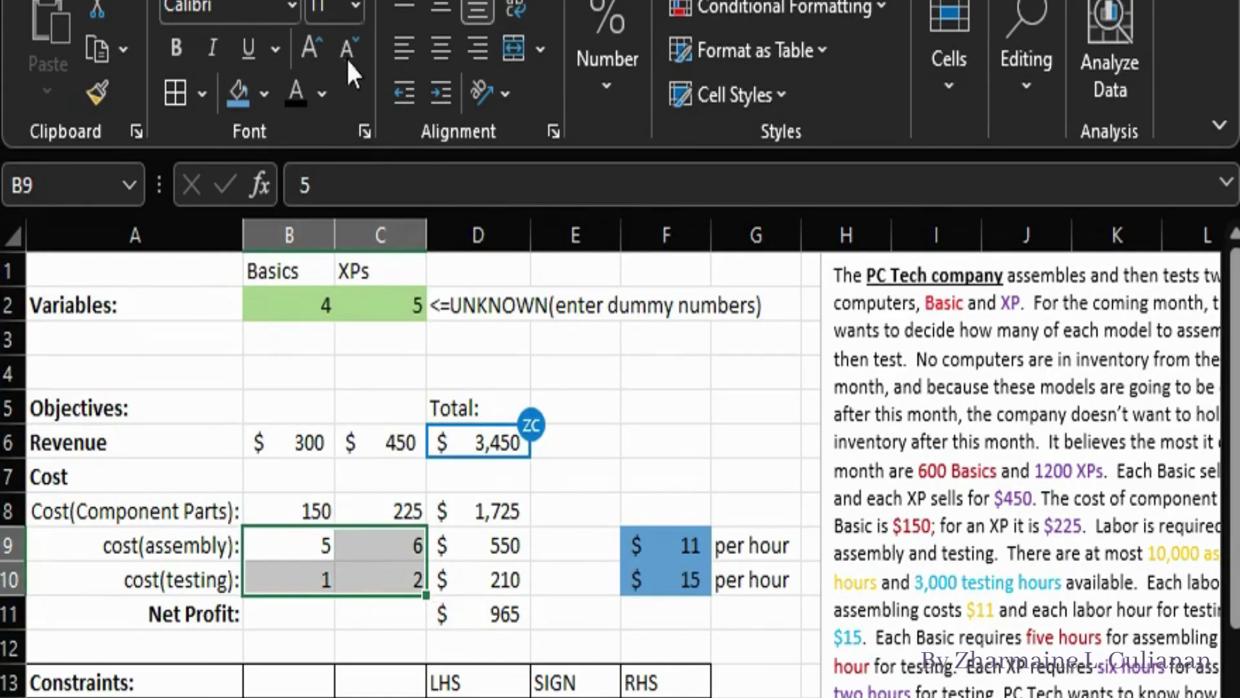
pyautogui.click(239, 92)
pyautogui.click(665, 408)
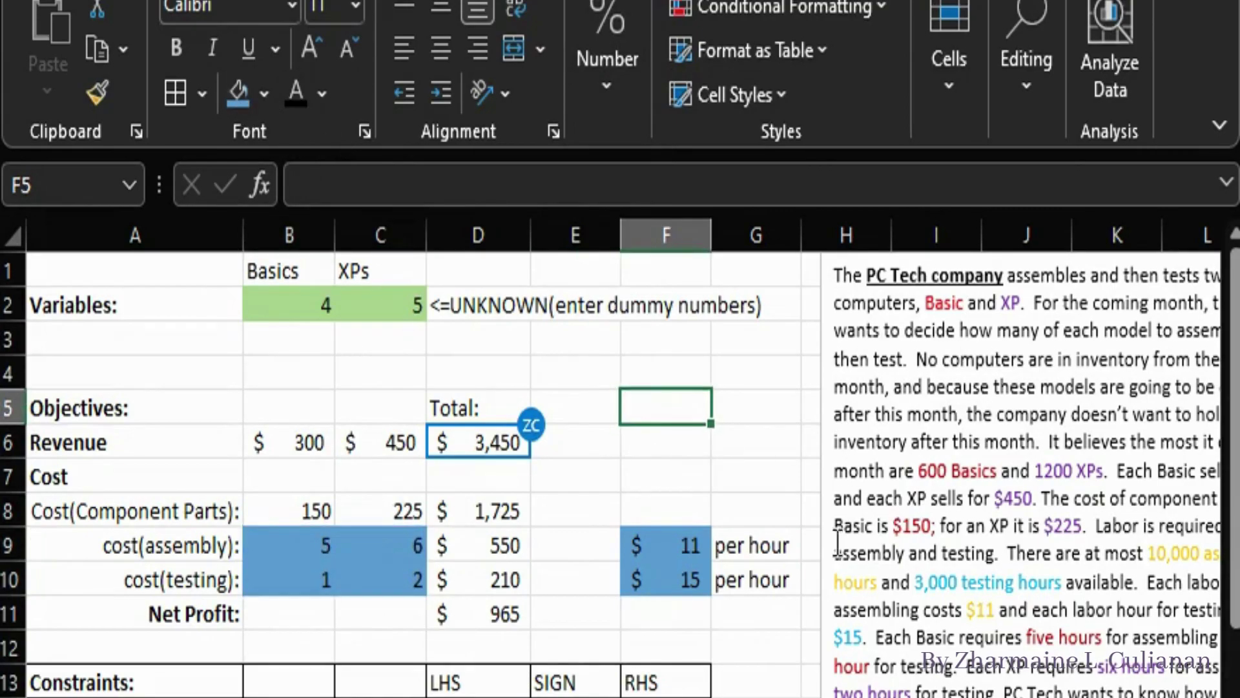
# Step: Show the formula behind the first constraint's LHS value in G14 with =FORMULATEXT(D14)
pyautogui.scroll(-1, 750, 672)
pyautogui.click(730, 621)
pyautogui.write('=')
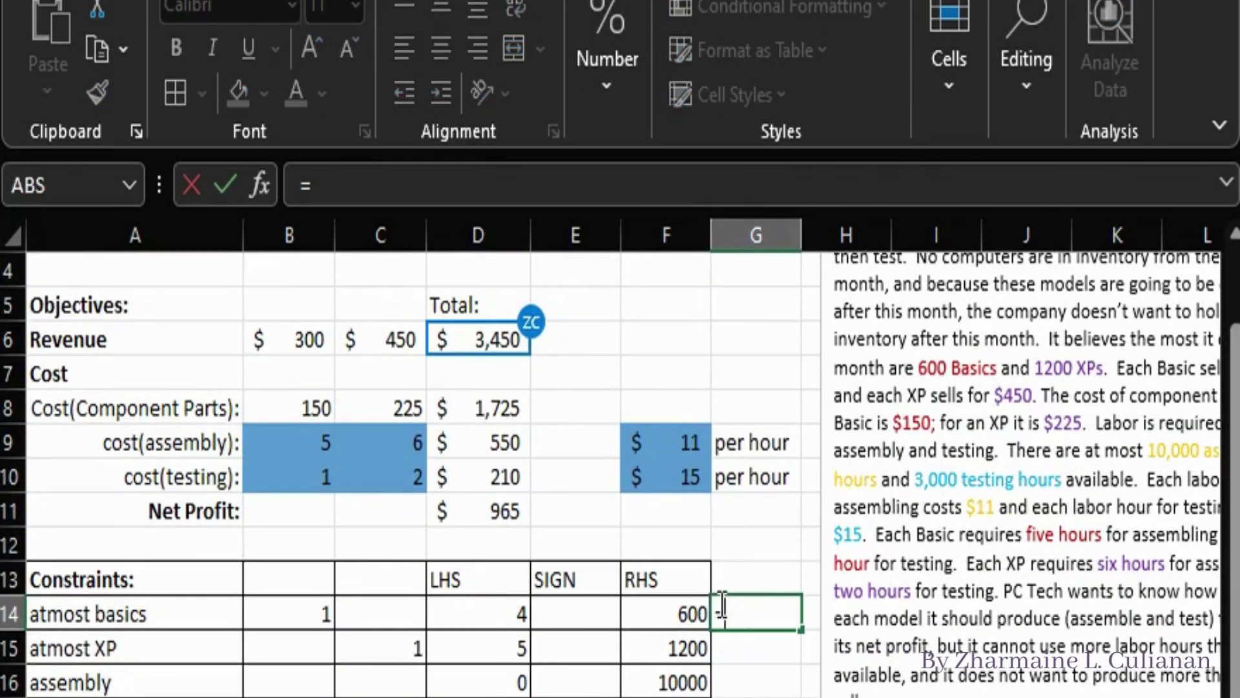
pyautogui.write('FORMU')
pyautogui.press('Tab')
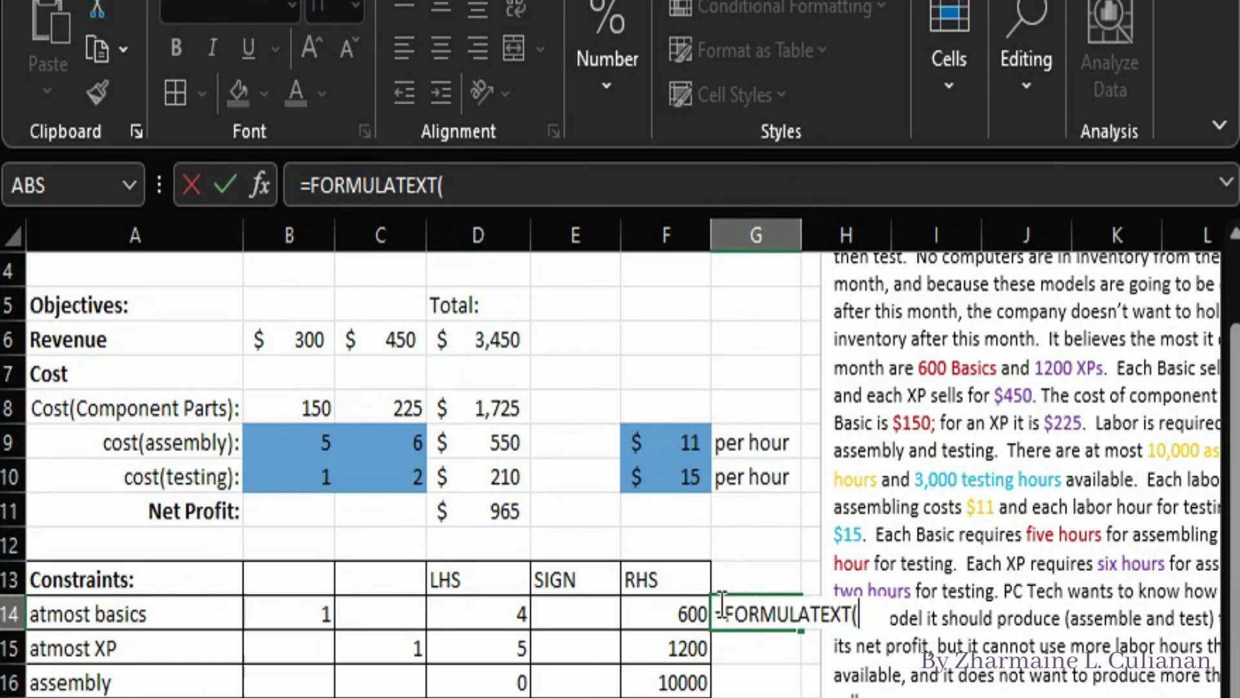
pyautogui.click(496, 617)
pyautogui.write(')')
pyautogui.press('Return')
# Step: Move the problem description text box over to column K, clear of the formula text in G14
pyautogui.moveTo(821, 542); pyautogui.dragTo(1043, 542)
pyautogui.keyDown('ctrl'); pyautogui.scroll(-3, 743, 672); pyautogui.keyUp('ctrl')
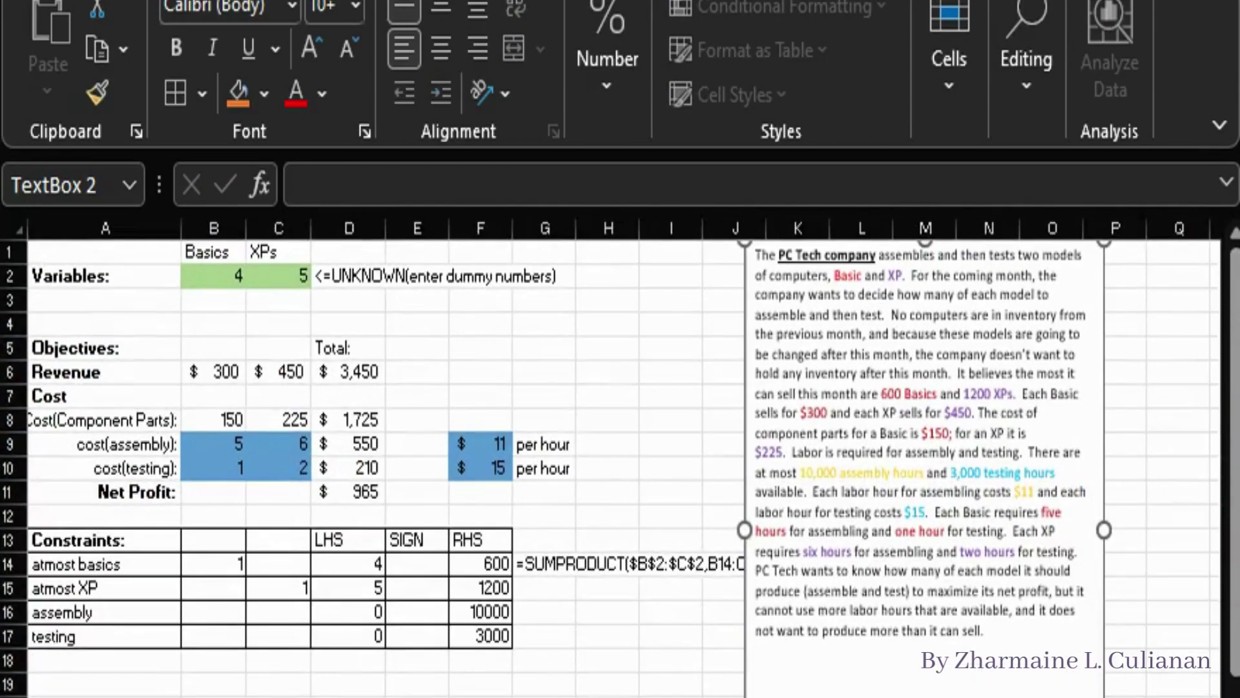
pyautogui.click(509, 604)
pyautogui.click(554, 586)
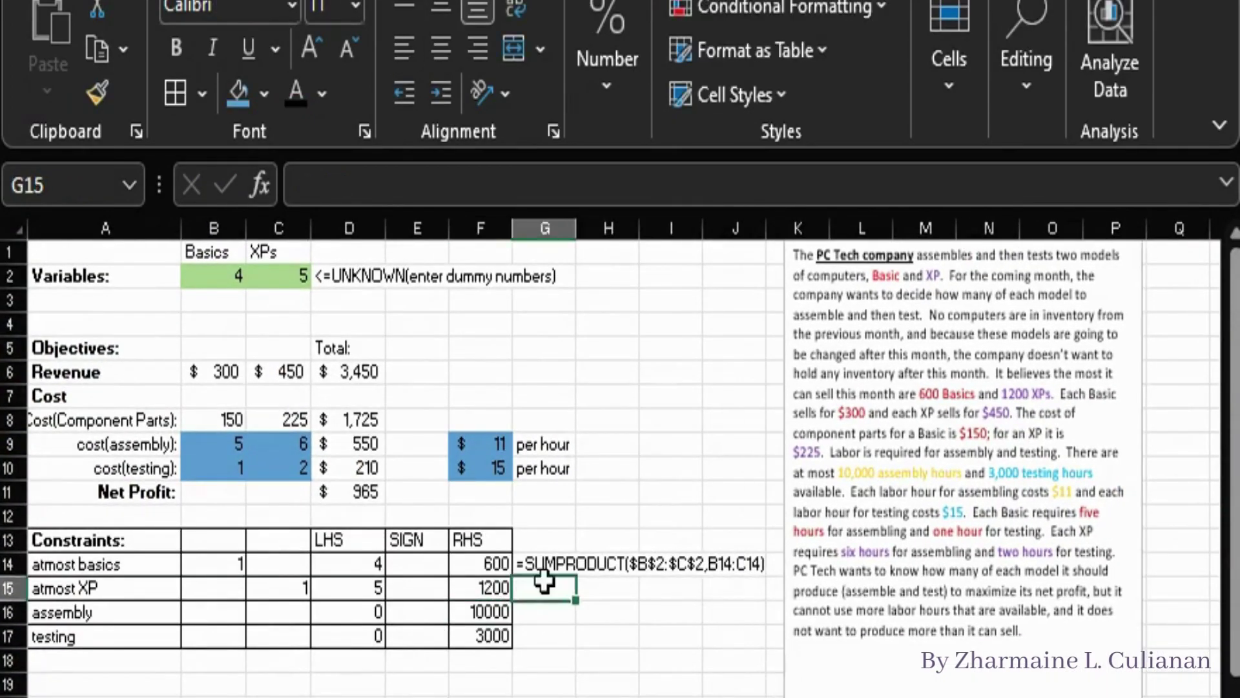
# Step: Fill the FORMULATEXT formula from G14 down through G17
pyautogui.click(553, 563)
pyautogui.moveTo(575, 576); pyautogui.dragTo(573, 643)
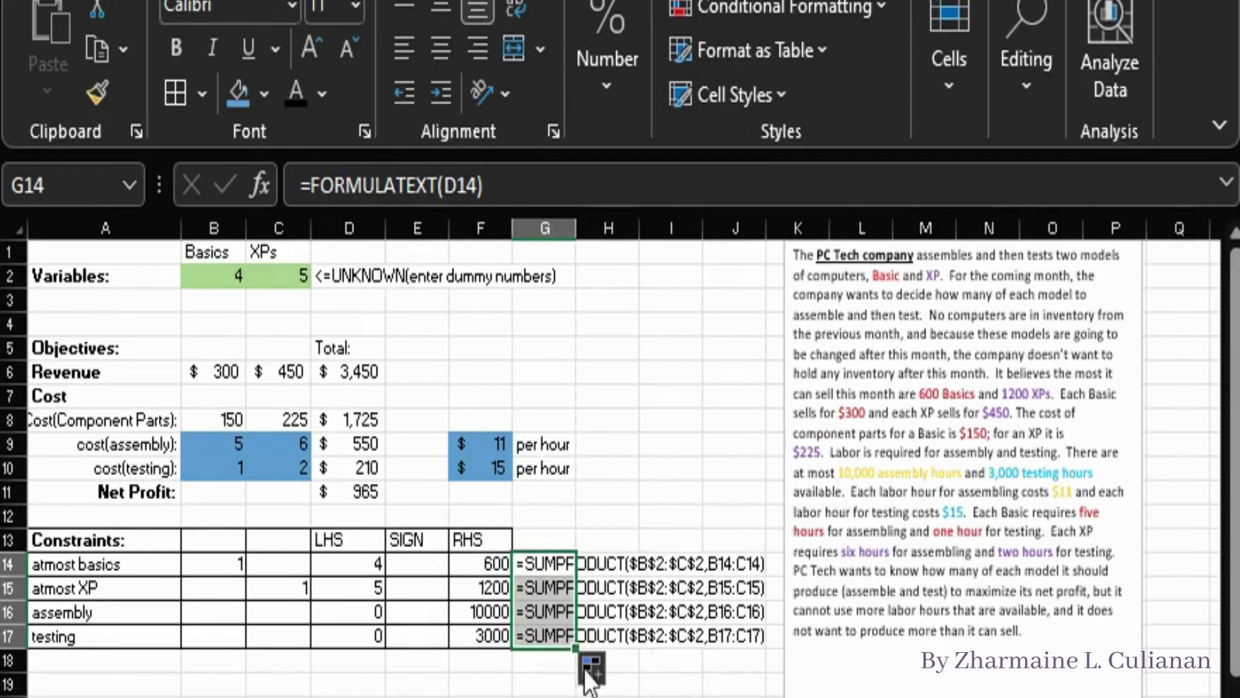
# Step: Show the total revenue formula as text in H6 with =FORMULATEXT(D6)
pyautogui.click(368, 392)
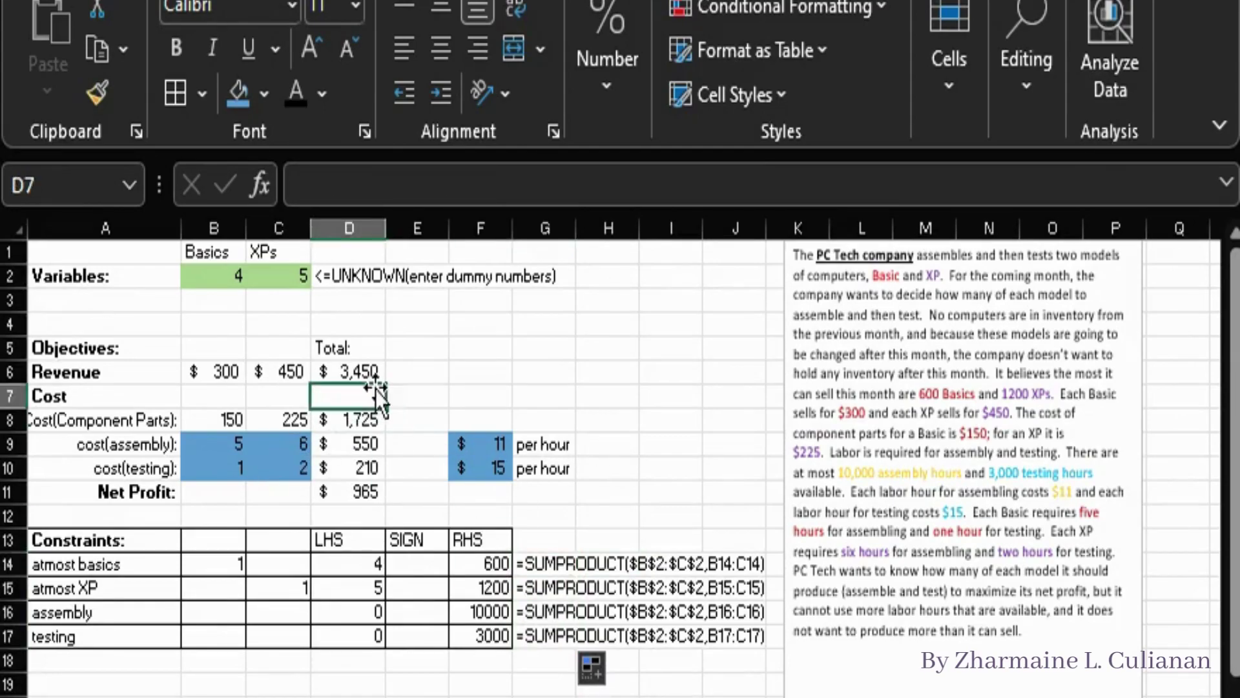
pyautogui.click(381, 372)
pyautogui.click(472, 373)
pyautogui.click(601, 371)
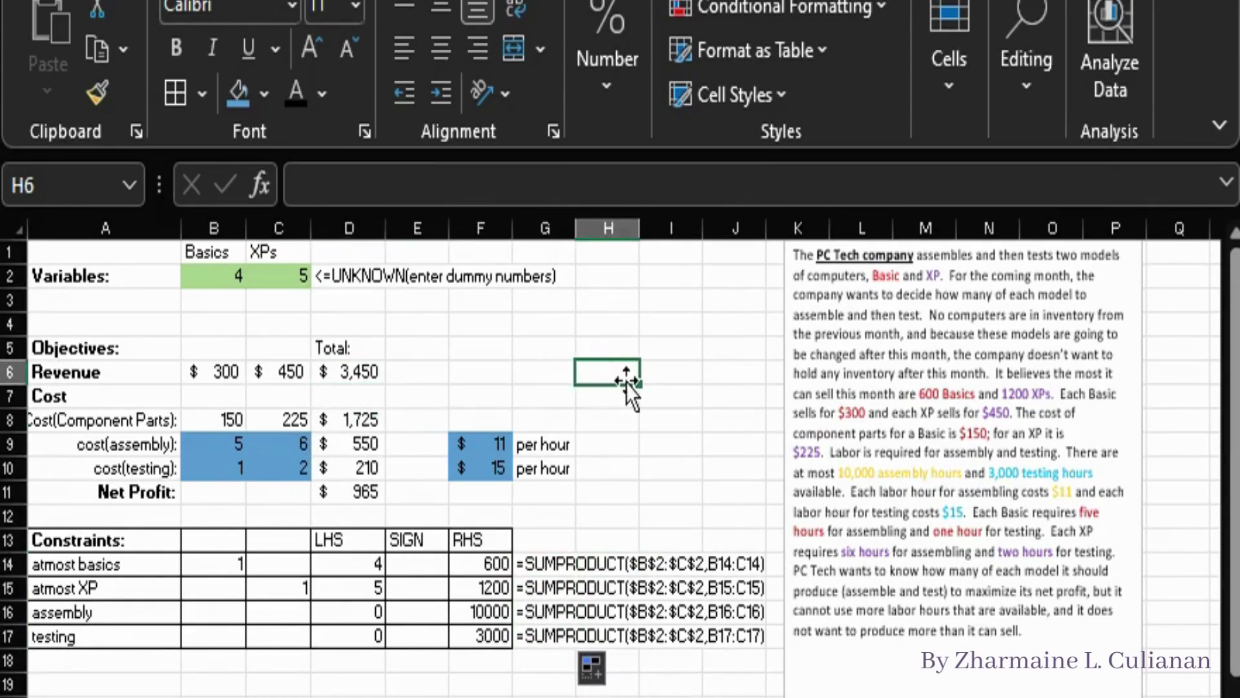
pyautogui.write('=FOR')
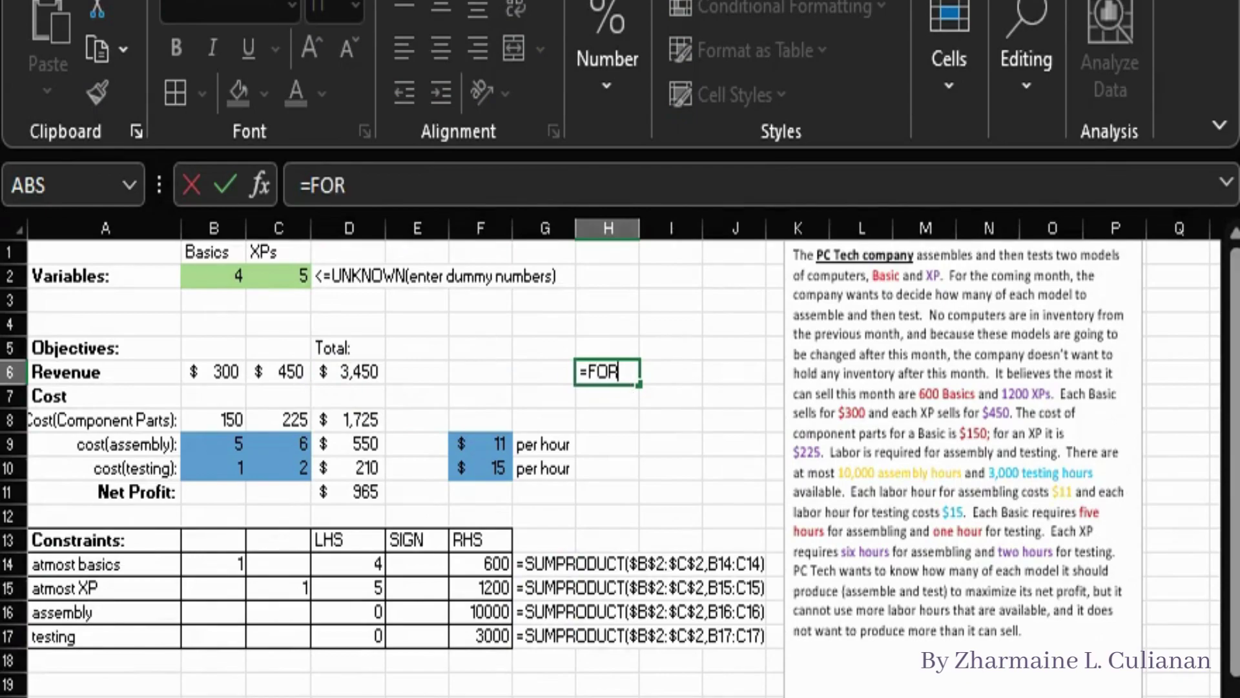
pyautogui.write('MU')
pyautogui.press('Tab')
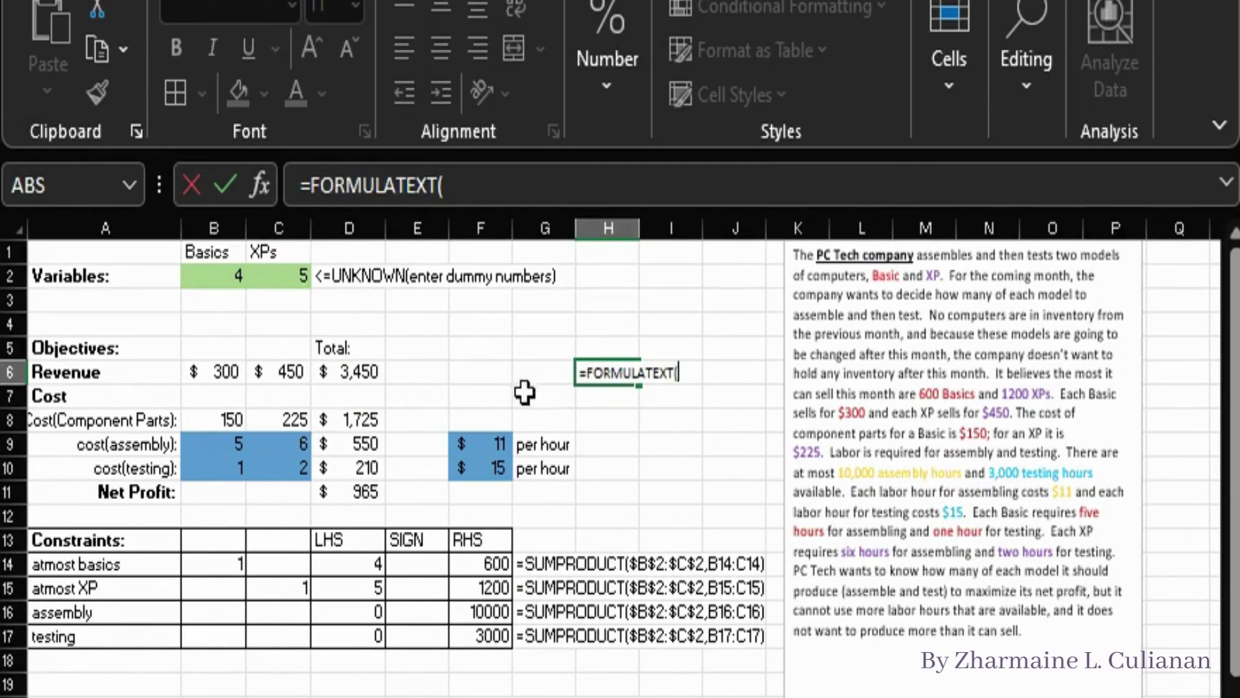
pyautogui.click(361, 368)
pyautogui.press('Return')
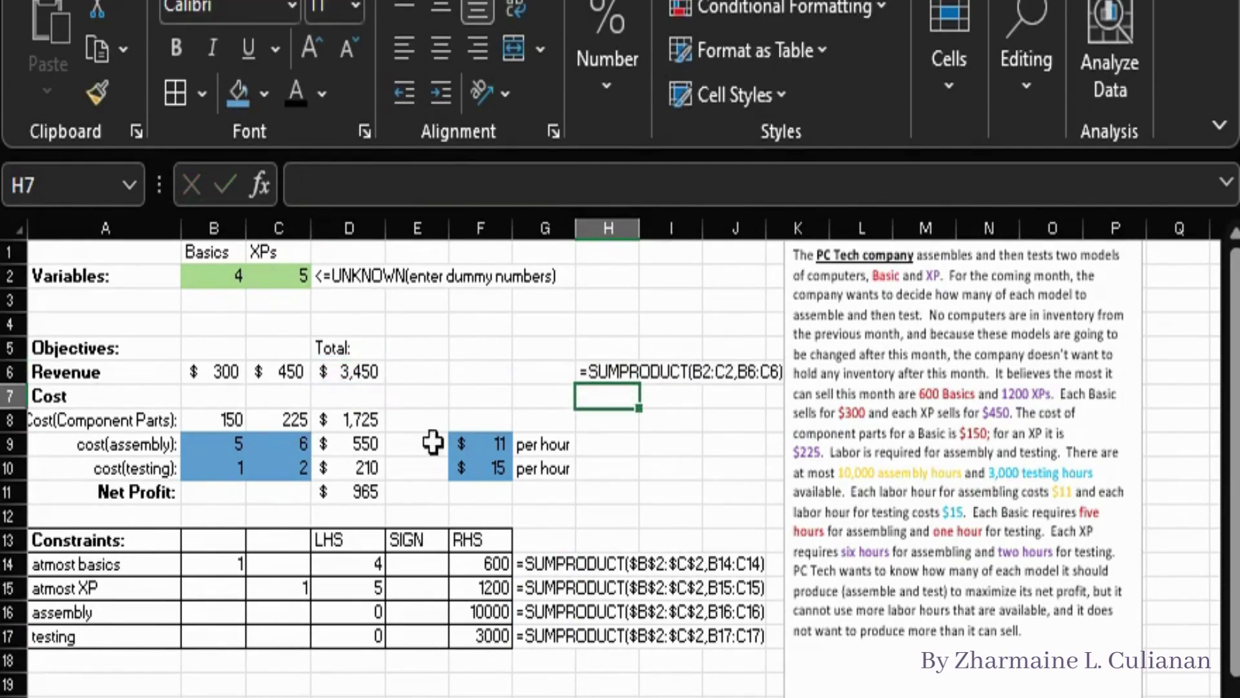
# Step: Fill the FORMULATEXT formula from H6 down through H11 and clear the entry in H7
pyautogui.click(604, 370)
pyautogui.moveTo(641, 384); pyautogui.dragTo(642, 502)
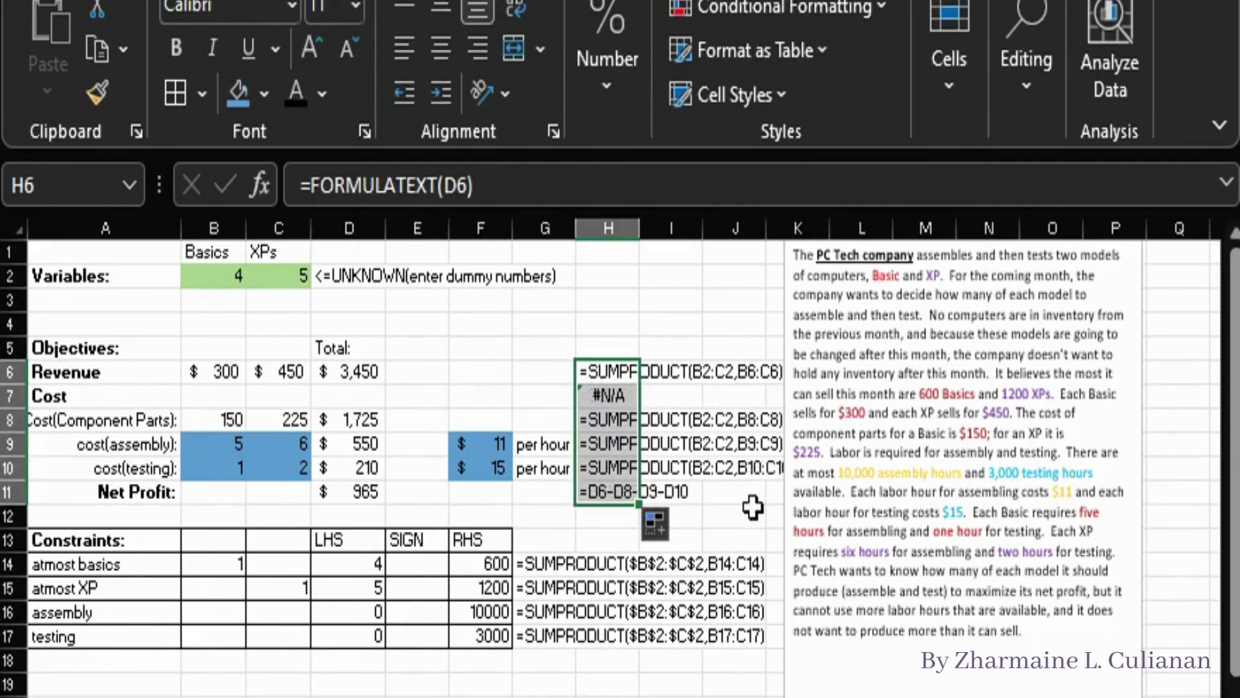
pyautogui.doubleClick(610, 394)
pyautogui.press('BackSpace')
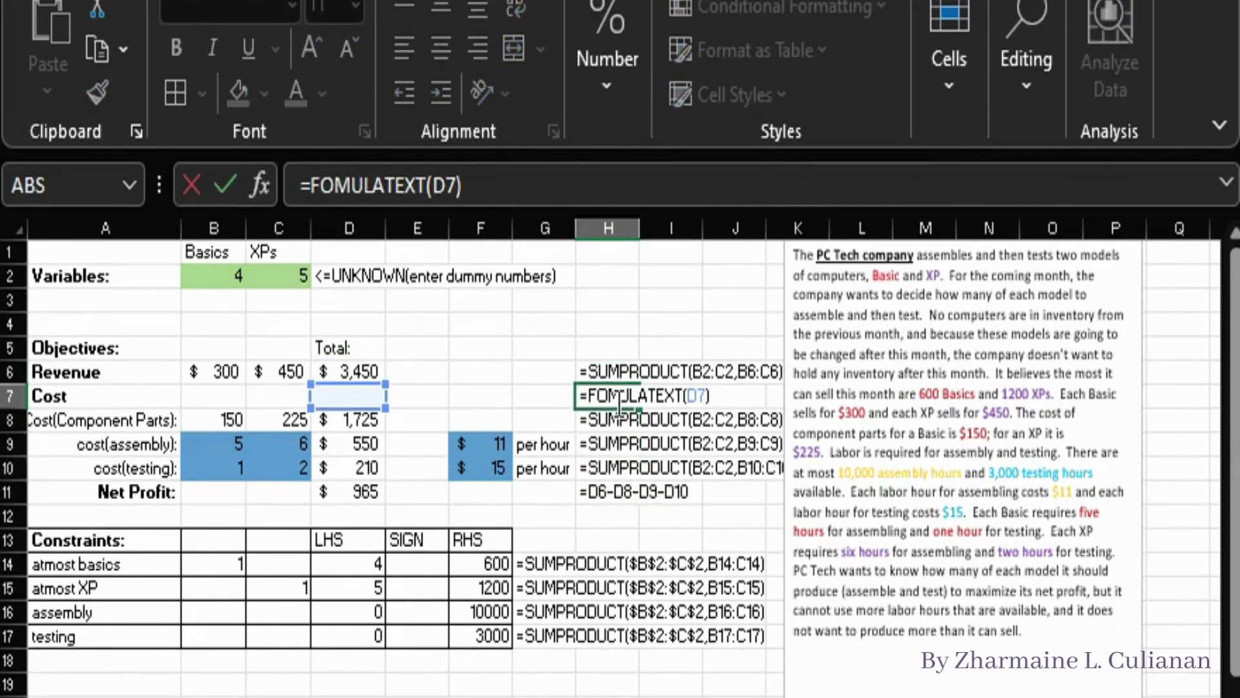
pyautogui.press('BackSpace')
pyautogui.press('BackSpace')
pyautogui.press('BackSpace')
pyautogui.press('BackSpace')
pyautogui.press('BackSpace')
pyautogui.press('BackSpace')
pyautogui.press('BackSpace')
pyautogui.press('BackSpace')
pyautogui.press('BackSpace')
pyautogui.press('BackSpace')
pyautogui.press('BackSpace')
pyautogui.press('BackSpace')
pyautogui.press('BackSpace')
pyautogui.press('BackSpace')
pyautogui.press('BackSpace')
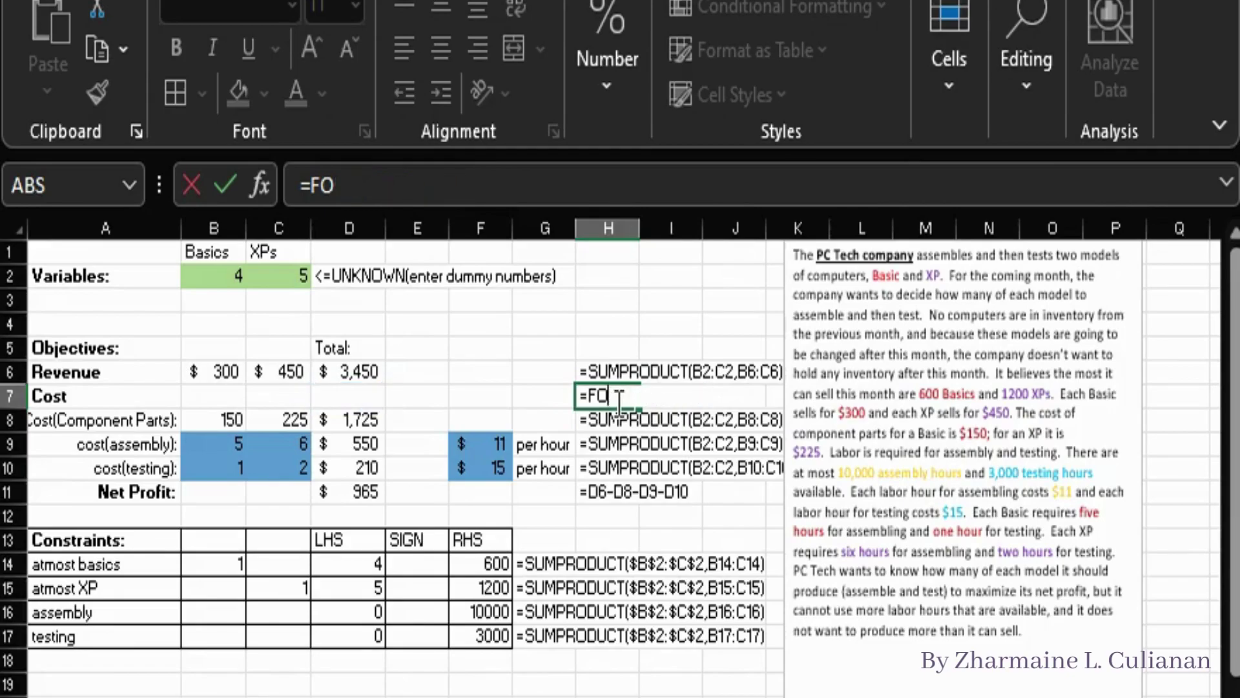
pyautogui.press('Return')
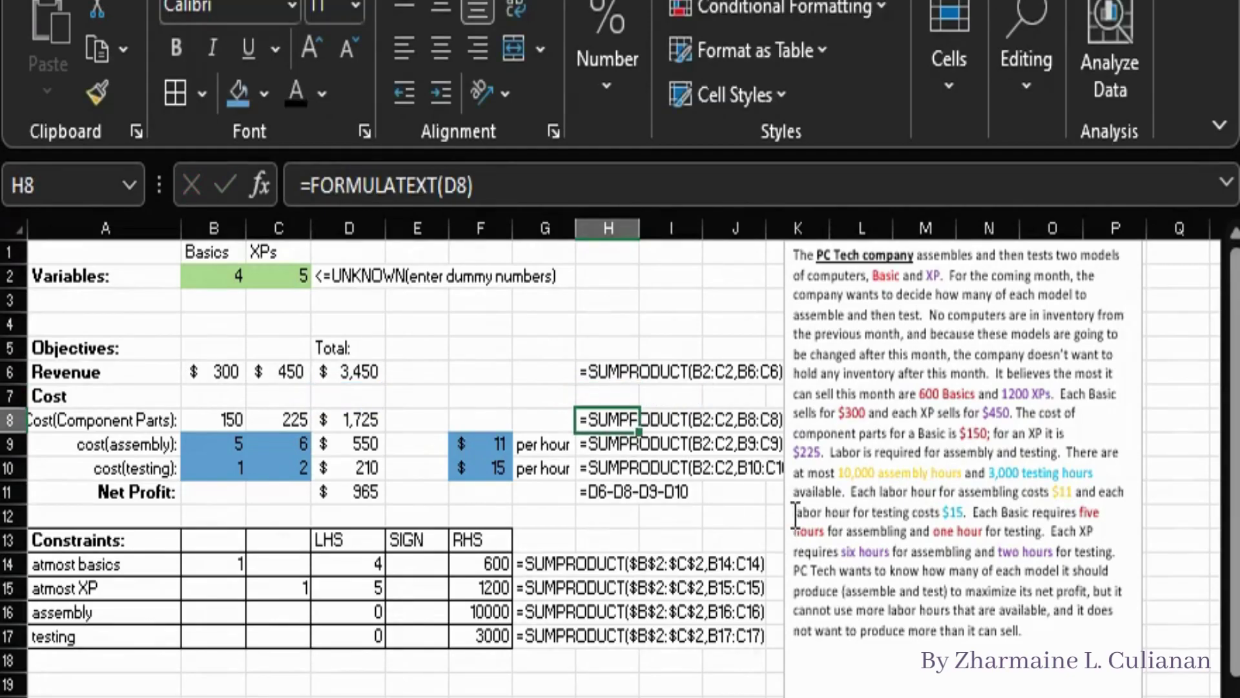
# Step: Move the problem description text box over to column L, clear of the formula texts in column H
pyautogui.click(915, 686)
pyautogui.moveTo(782, 683); pyautogui.dragTo(834, 672)
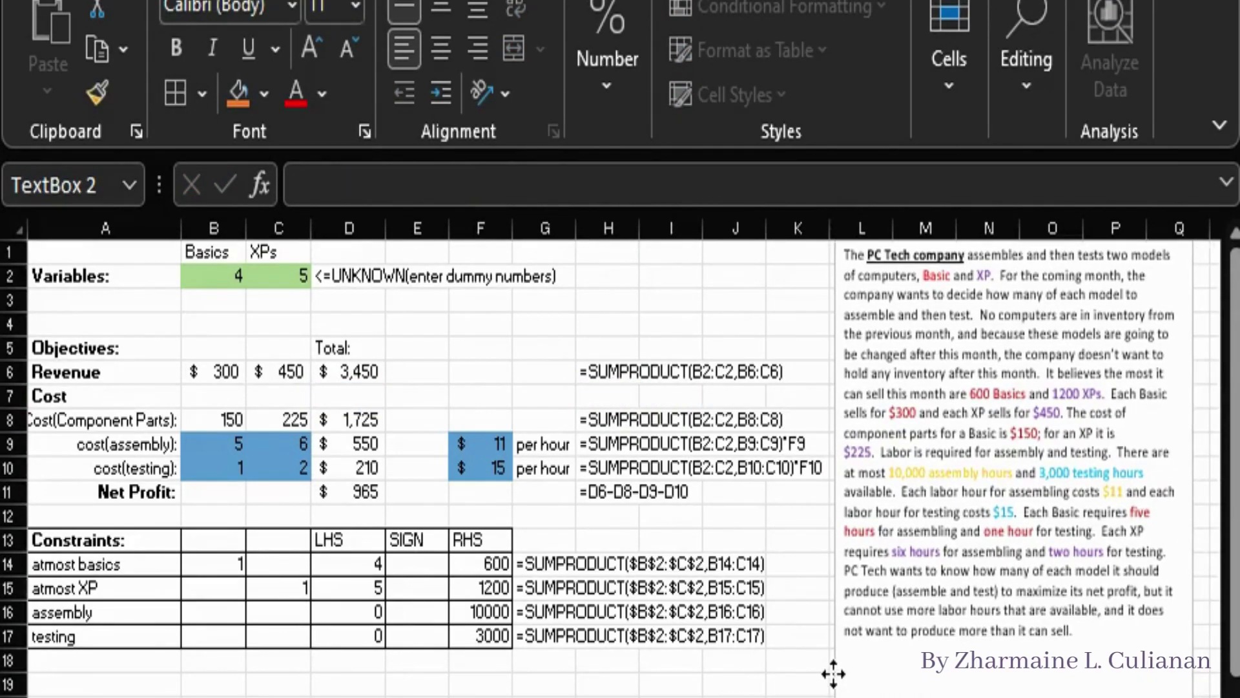
pyautogui.click(493, 683)
# Step: Copy the assembly and testing hours from B9:C10 into the assembly and testing constraint rows at B16:C17
pyautogui.click(231, 617)
pyautogui.moveTo(216, 441); pyautogui.dragTo(280, 463)
pyautogui.rightClick(282, 463)
pyautogui.click(333, 1)
pyautogui.moveTo(219, 614); pyautogui.dragTo(263, 631)
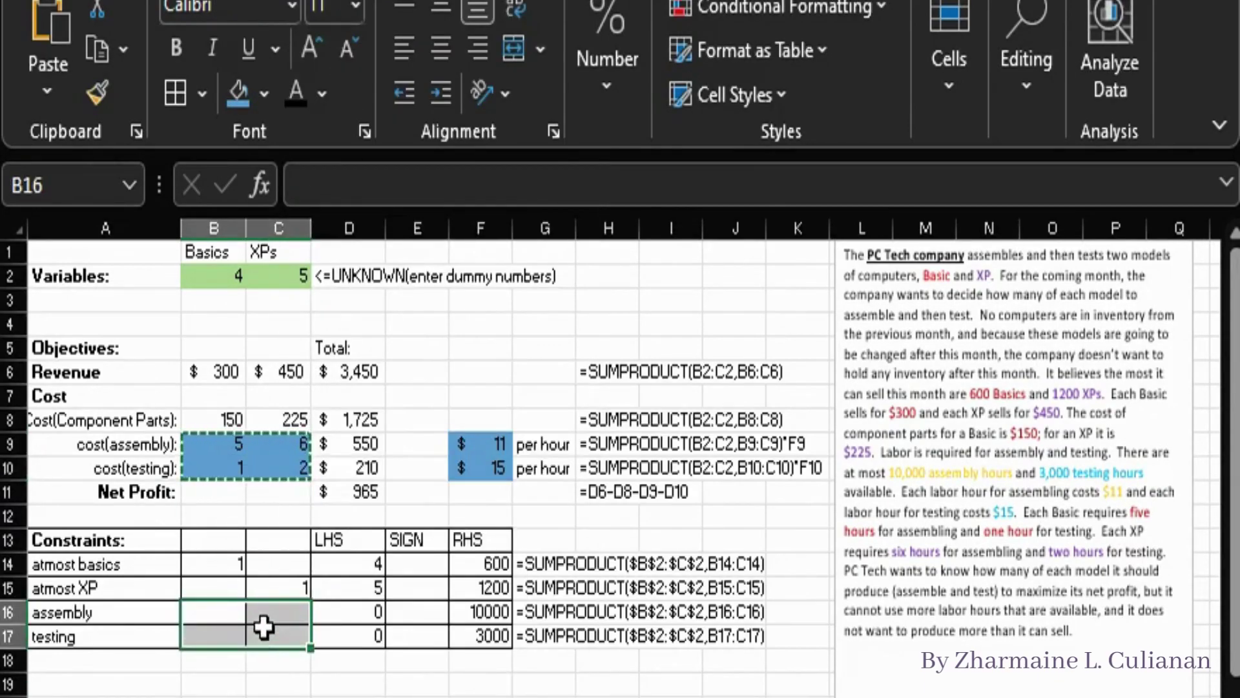
pyautogui.hotkey('ctrl', 'v')
pyautogui.click(417, 697)
pyautogui.click(415, 585)
pyautogui.click(417, 567)
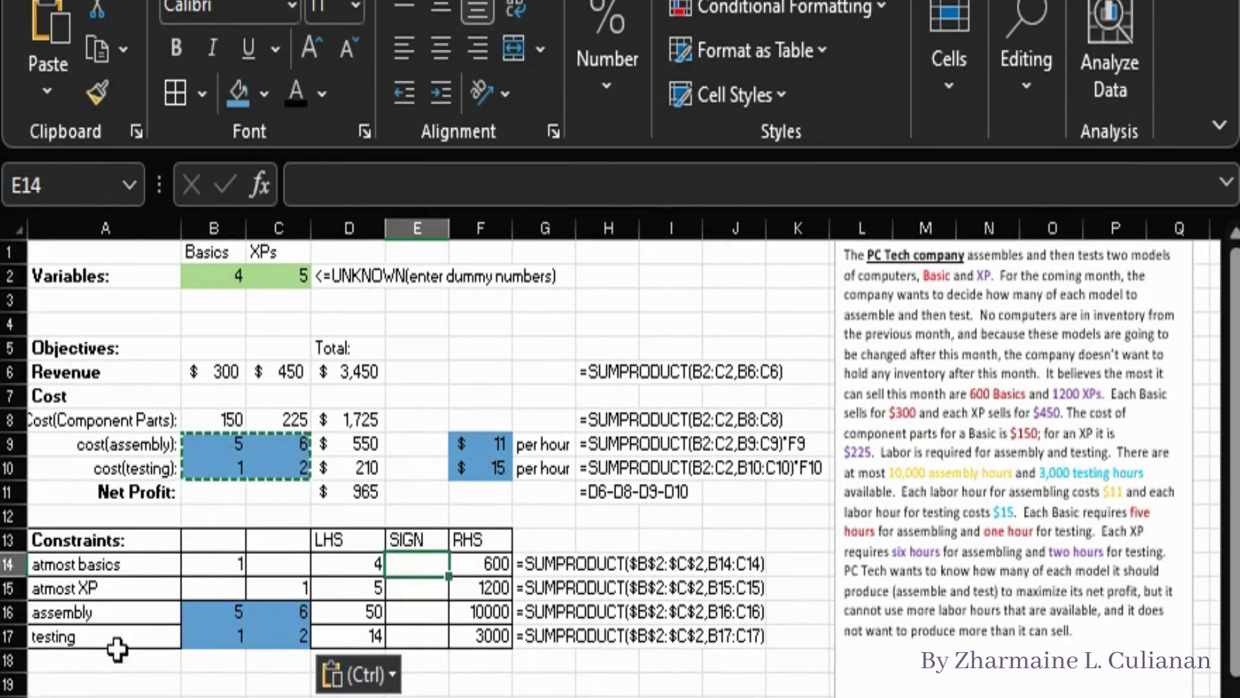
# Step: Add a sign legend below the constraints: ATMOST with <= in row 19 and ATLEAST with >= in row 20
pyautogui.click(91, 680)
pyautogui.write('ATMOST')
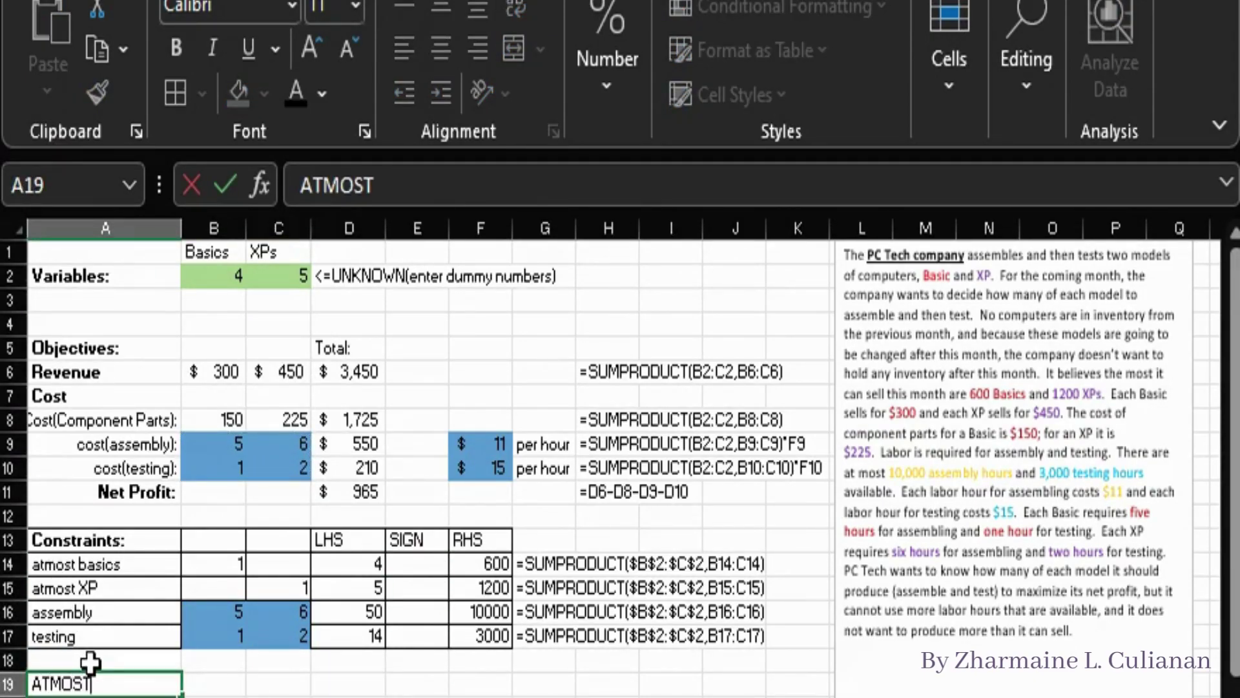
pyautogui.press('Tab')
pyautogui.write('<')
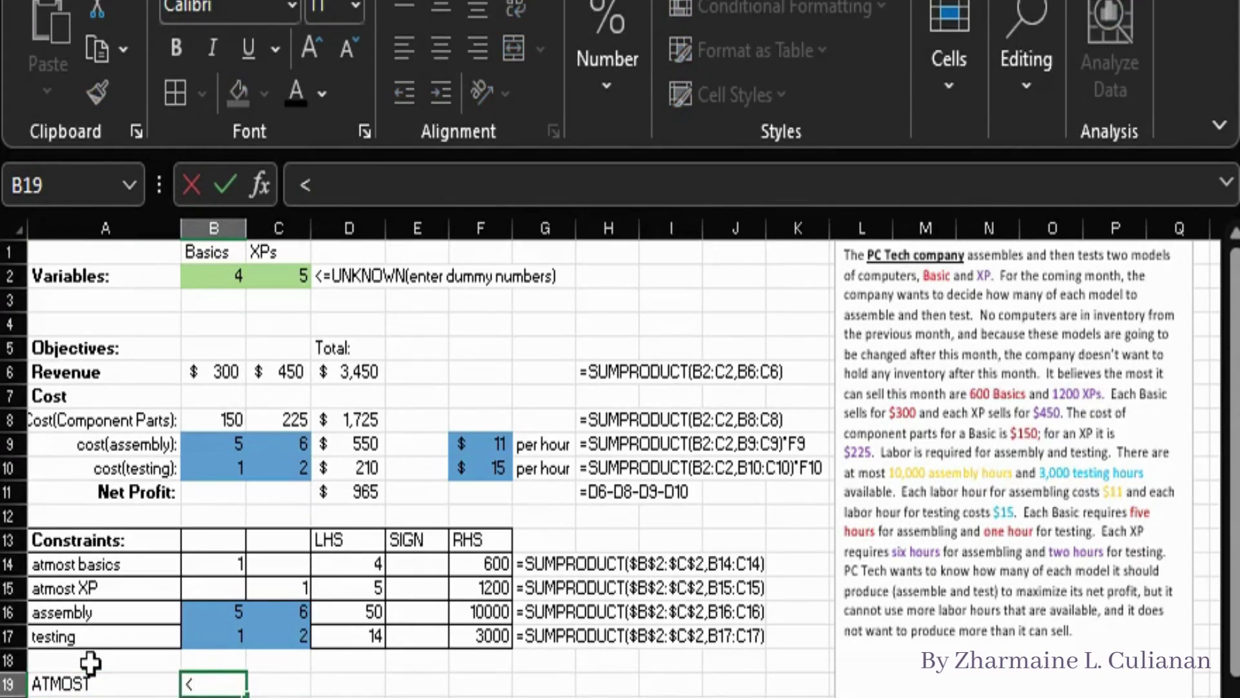
pyautogui.write('=')
pyautogui.press('Return')
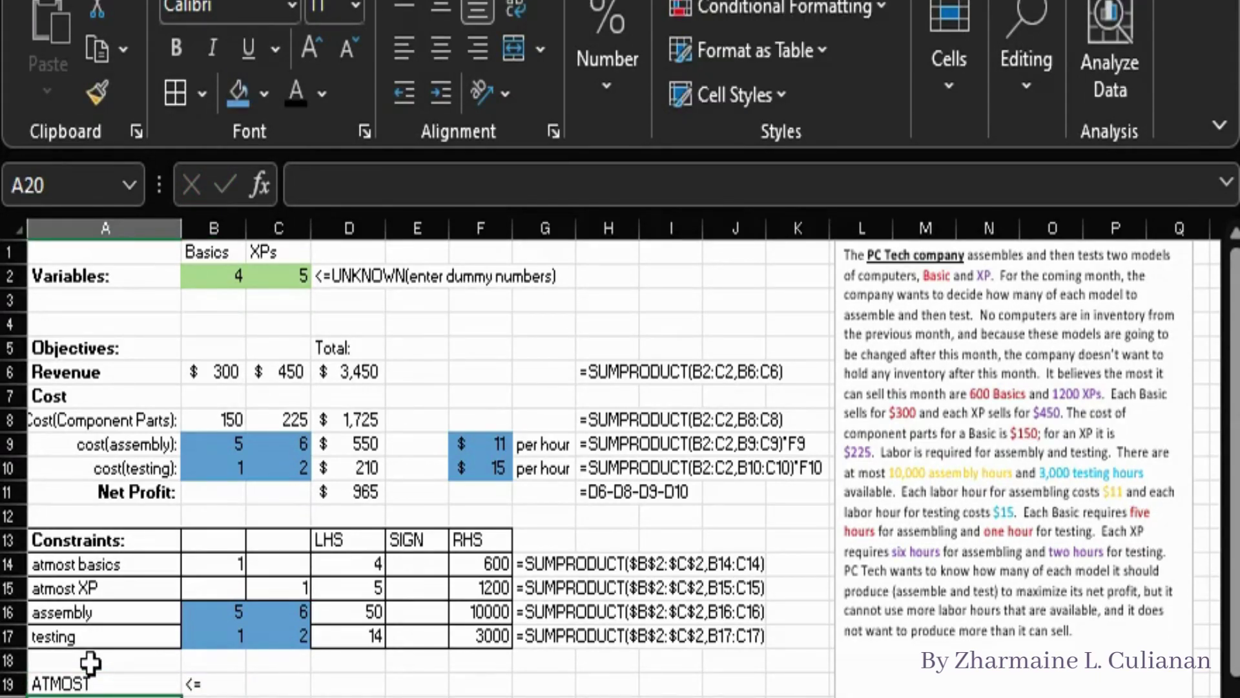
pyautogui.write('ATL')
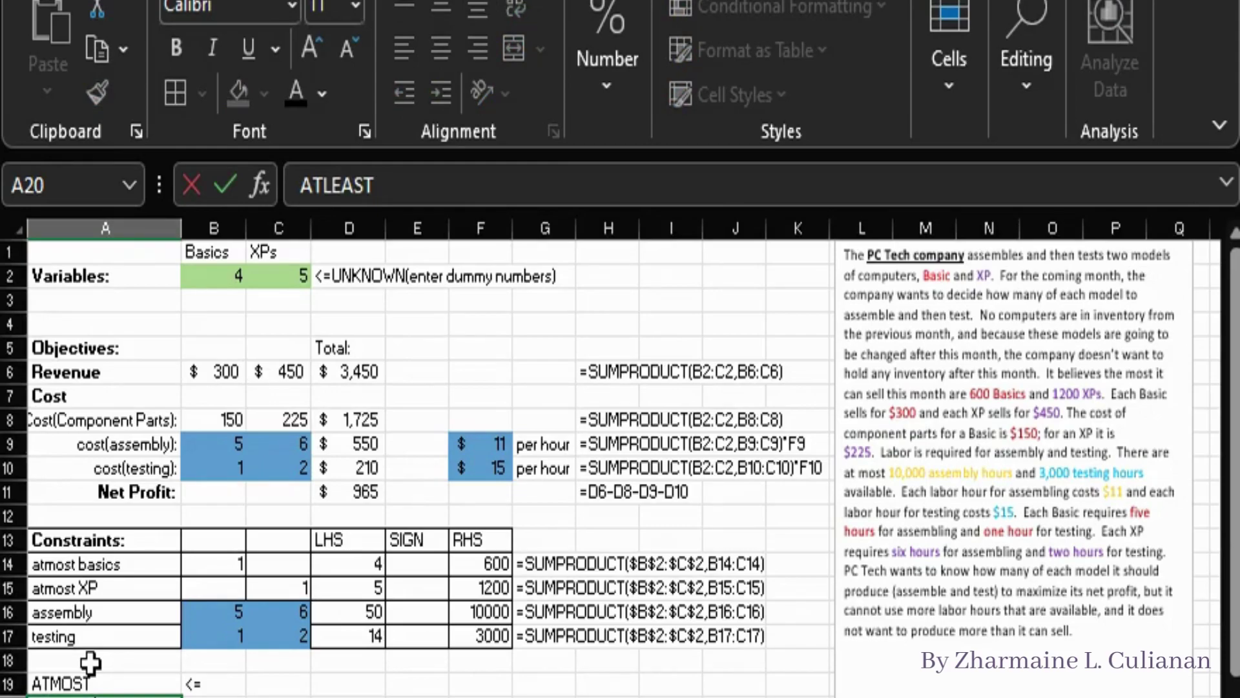
pyautogui.write('EAST')
pyautogui.press('Tab')
pyautogui.write('>')
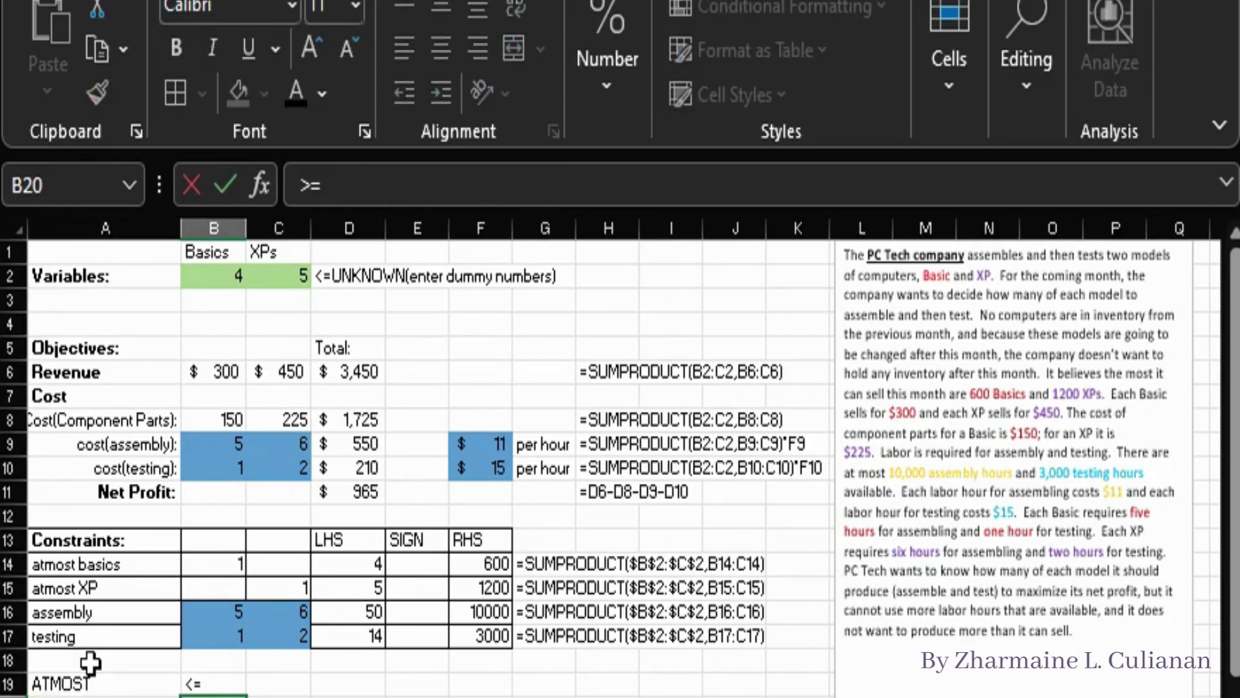
# Step: Copy the <= sign from B19 into the SIGN cells E14:E17 of all four constraints
pyautogui.click(210, 683)
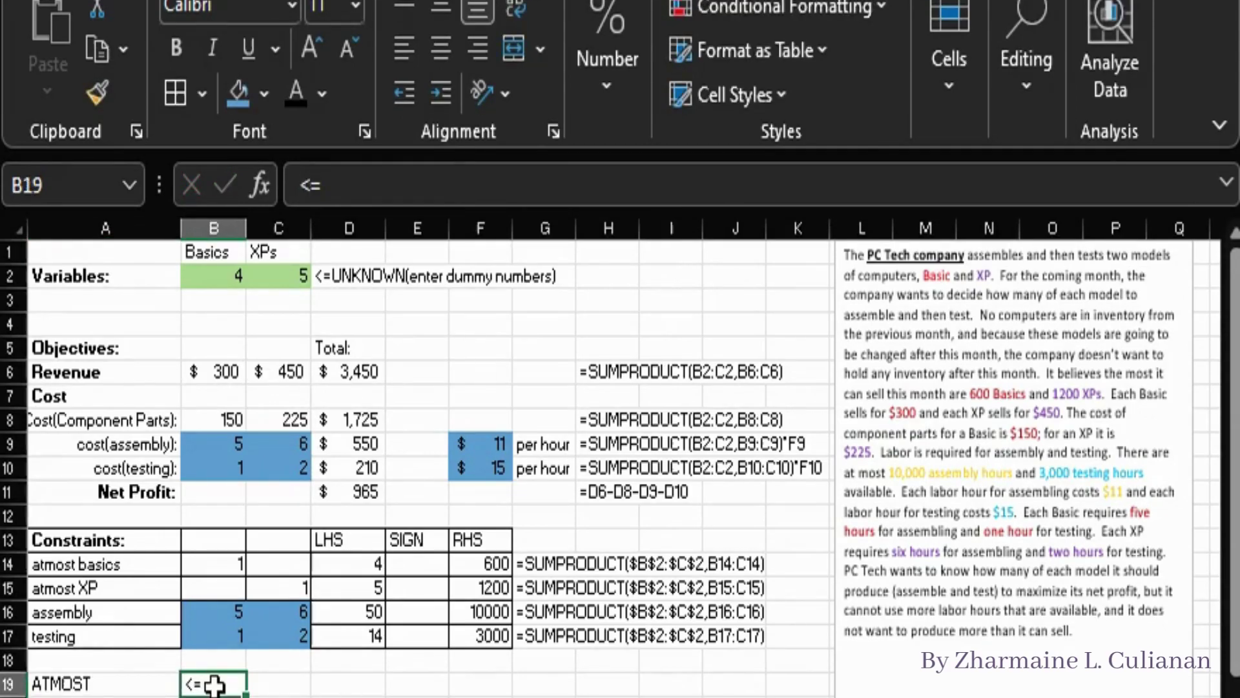
pyautogui.hotkey('ctrl', 'c')
pyautogui.click(421, 565)
pyautogui.moveTo(420, 565); pyautogui.dragTo(449, 664)
pyautogui.hotkey('ctrl', 'v')
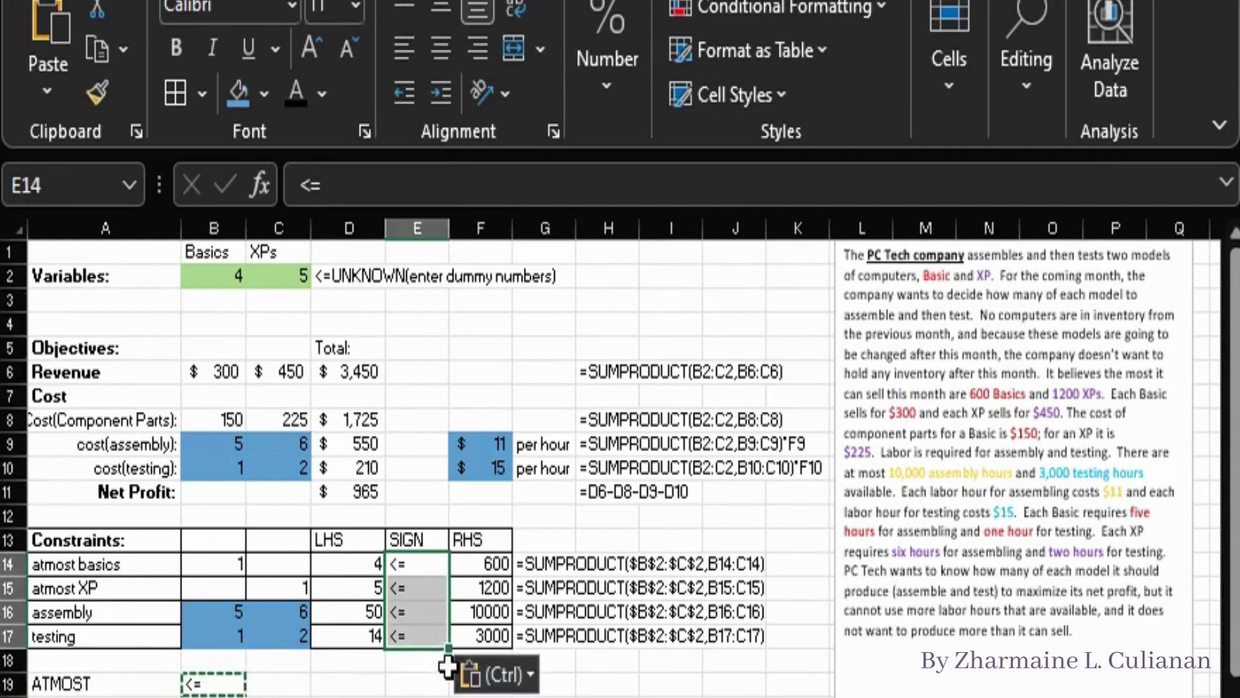
# Step: Center the constraint values in B14:F17 horizontally
pyautogui.moveTo(233, 563); pyautogui.dragTo(498, 640)
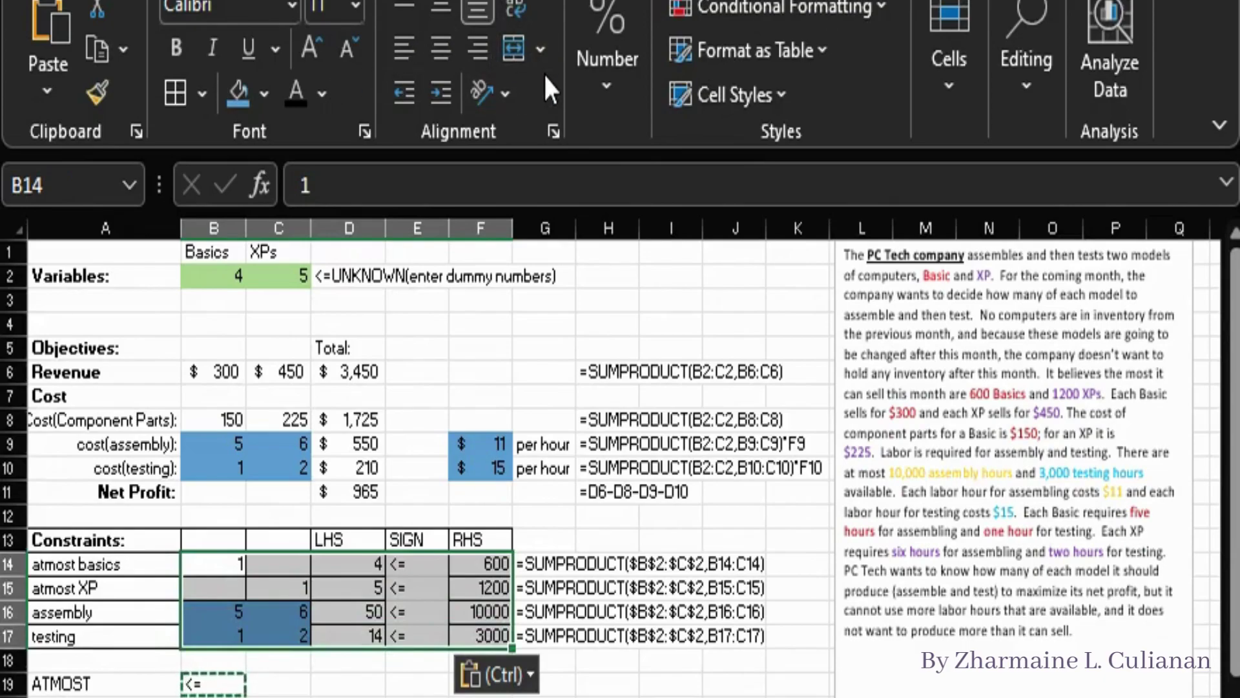
pyautogui.click(442, 48)
pyautogui.click(425, 695)
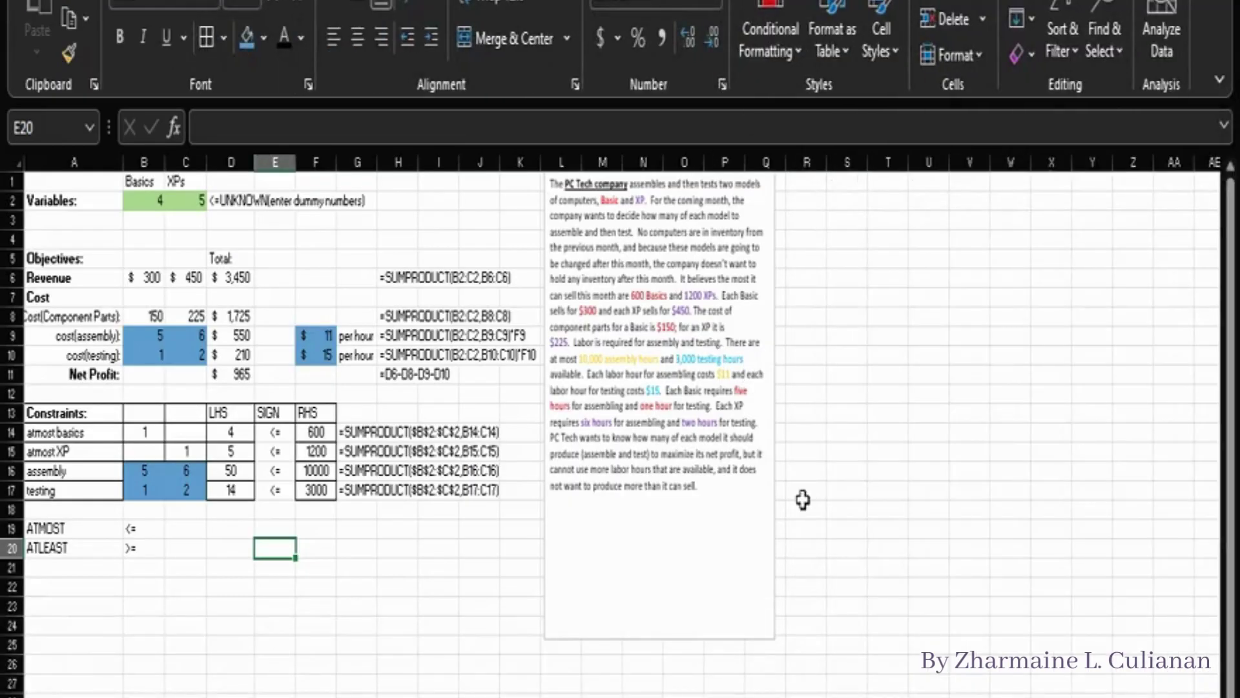
# Step: Format the component parts costs in B8:C8 as dollar amounts without decimals
pyautogui.scroll(2, 611, 425)
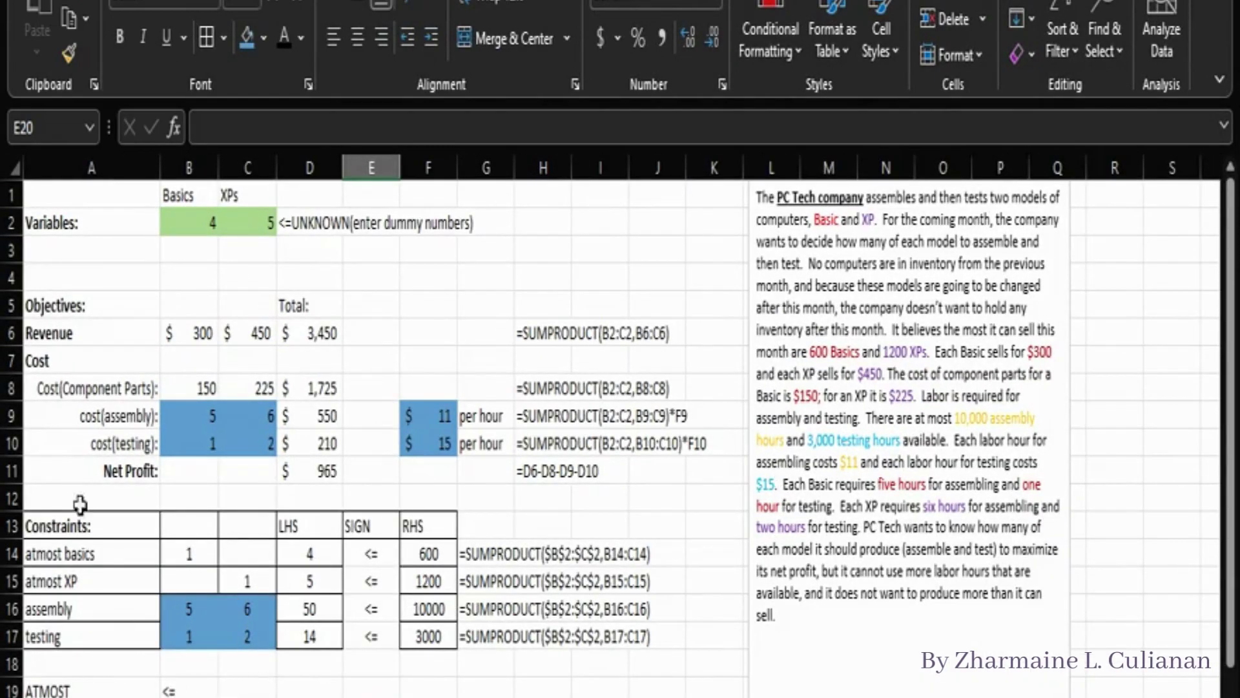
pyautogui.moveTo(181, 382); pyautogui.dragTo(257, 391)
pyautogui.click(600, 38)
pyautogui.click(712, 38)
pyautogui.click(712, 38)
pyautogui.click(372, 694)
pyautogui.click(248, 695)
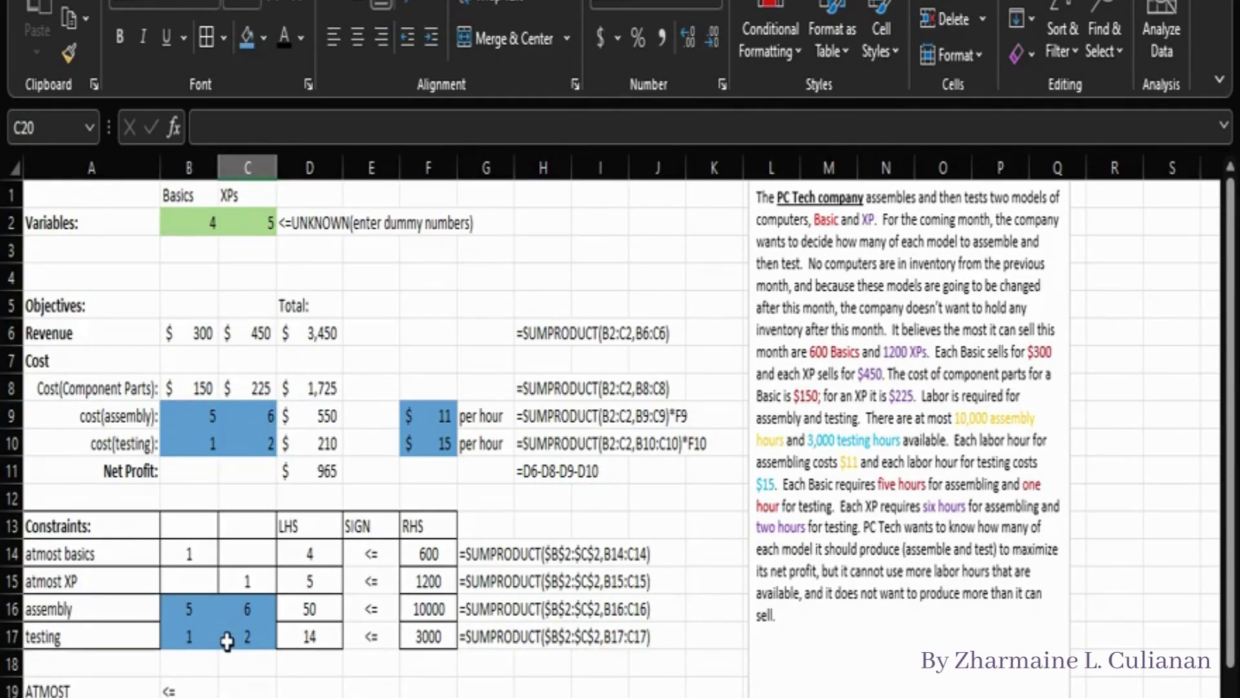
# Step: Remove the blue fill from the assembly and testing hours in constraint cells B16:C17
pyautogui.moveTo(188, 609); pyautogui.dragTo(258, 627)
pyautogui.click(264, 37)
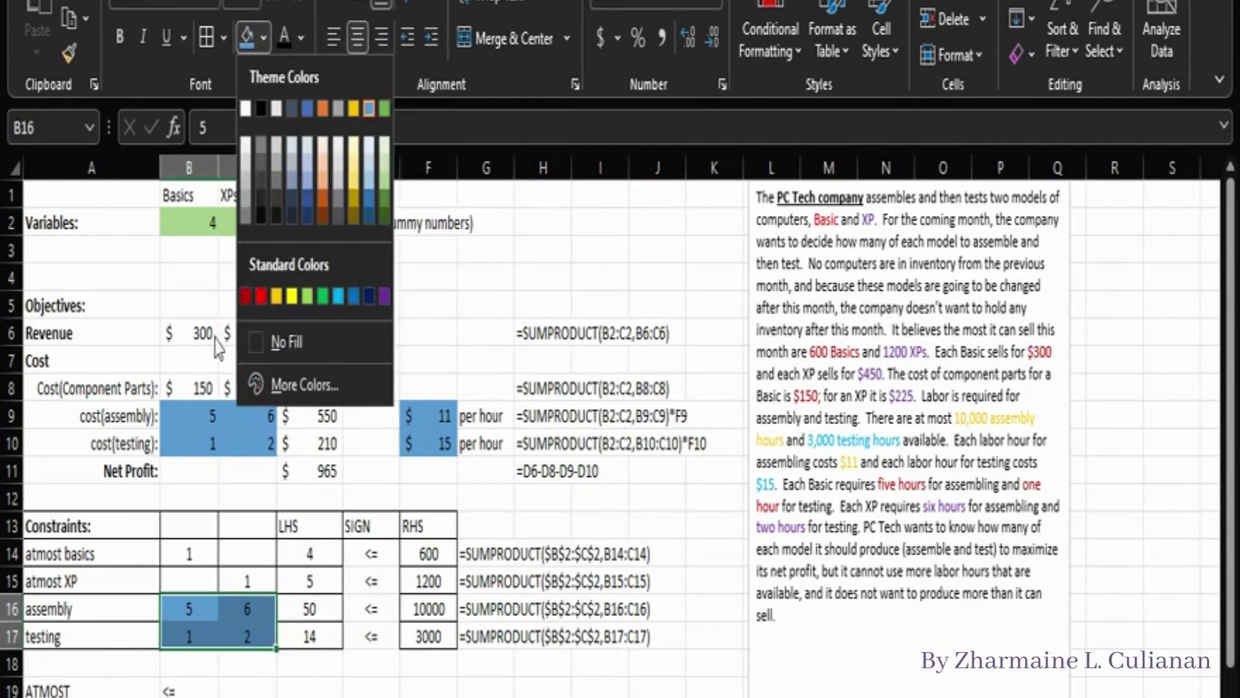
pyautogui.click(285, 341)
pyautogui.click(173, 686)
pyautogui.moveTo(71, 643); pyautogui.dragTo(429, 525)
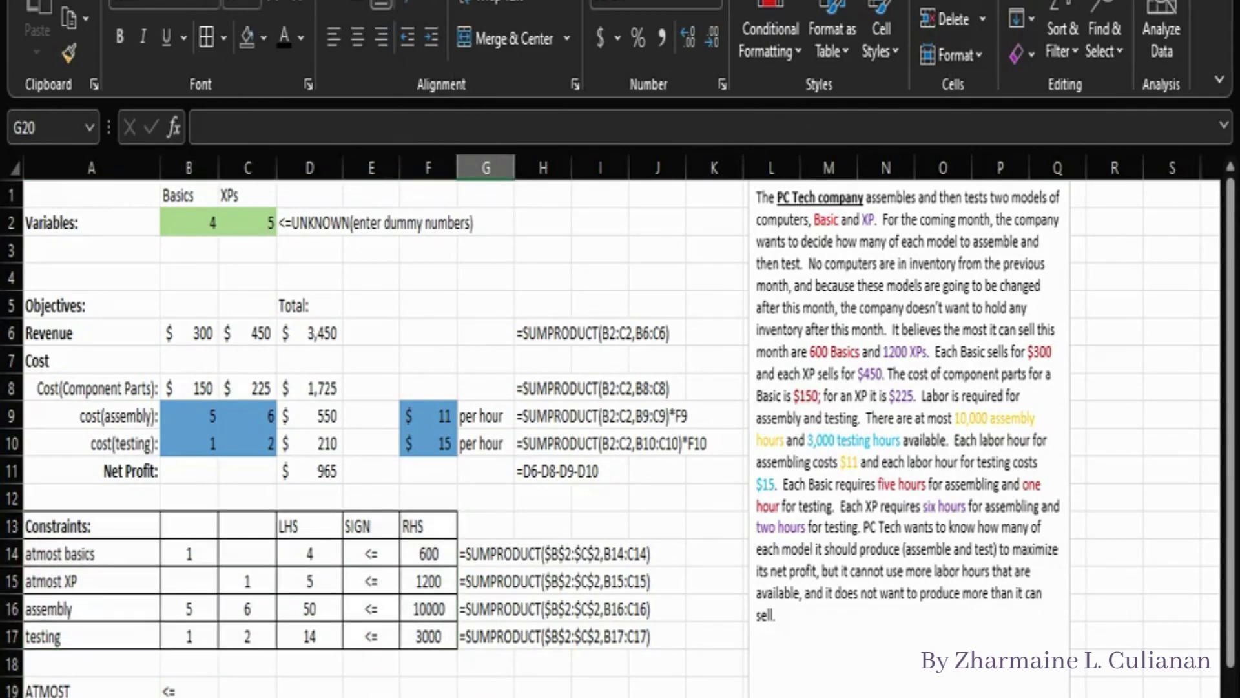
# Step: Set up Solver with the net profit in D11 as objective and B2:C2 as the variable cells
pyautogui.hotkey('alt', 'a')
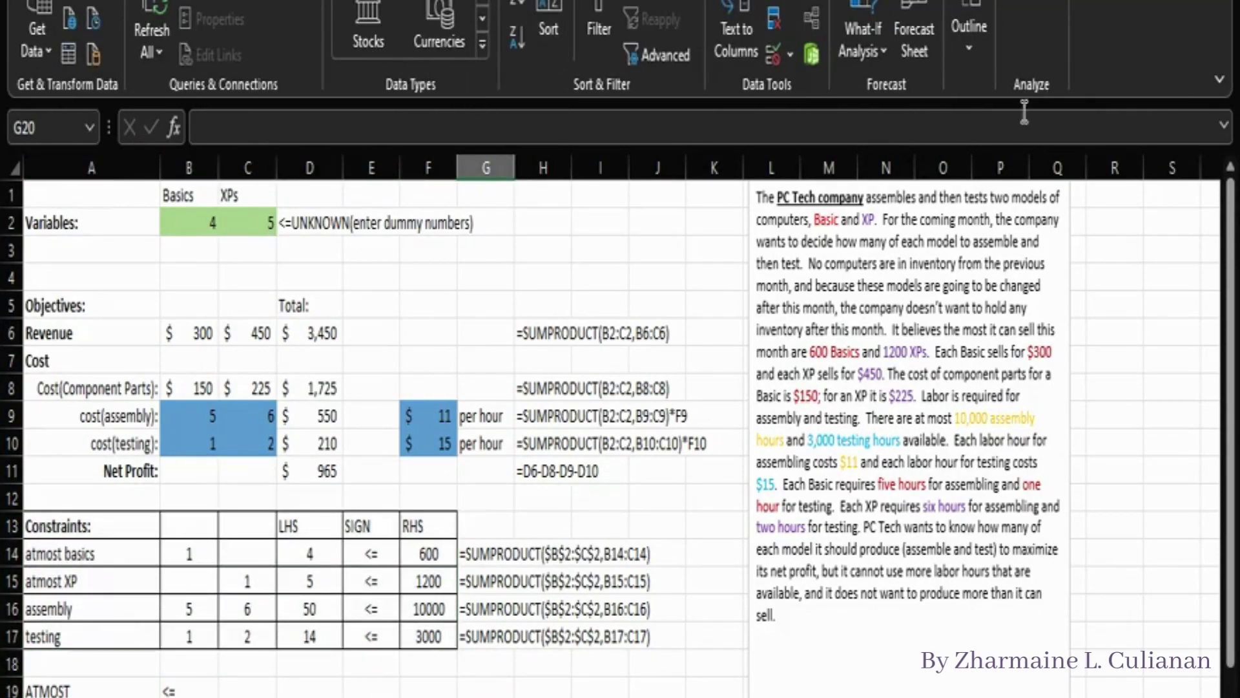
pyautogui.click(326, 472)
pyautogui.moveTo(190, 223); pyautogui.dragTo(244, 235)
# Step: Add the Solver constraint D14:D17 <= F14:F17 and solve for the maximum net profit, keeping the solution
pyautogui.click(1159, 229)
pyautogui.moveTo(310, 554); pyautogui.dragTo(310, 637)
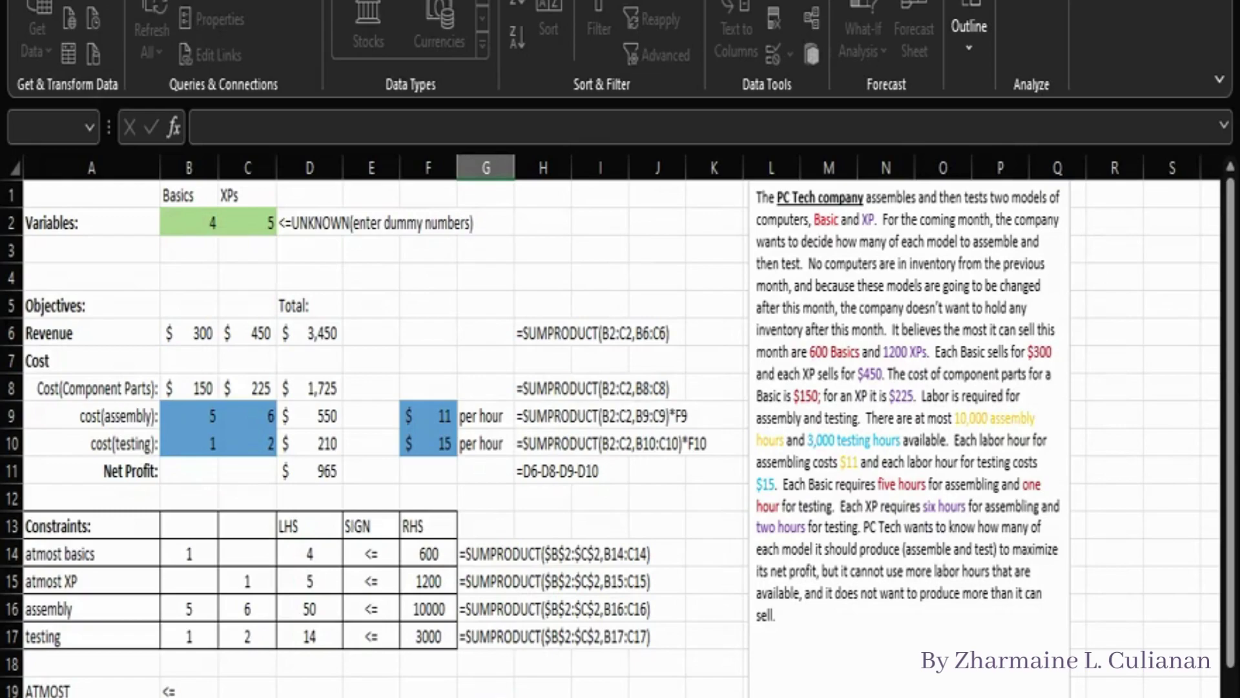
pyautogui.moveTo(430, 556); pyautogui.dragTo(440, 632)
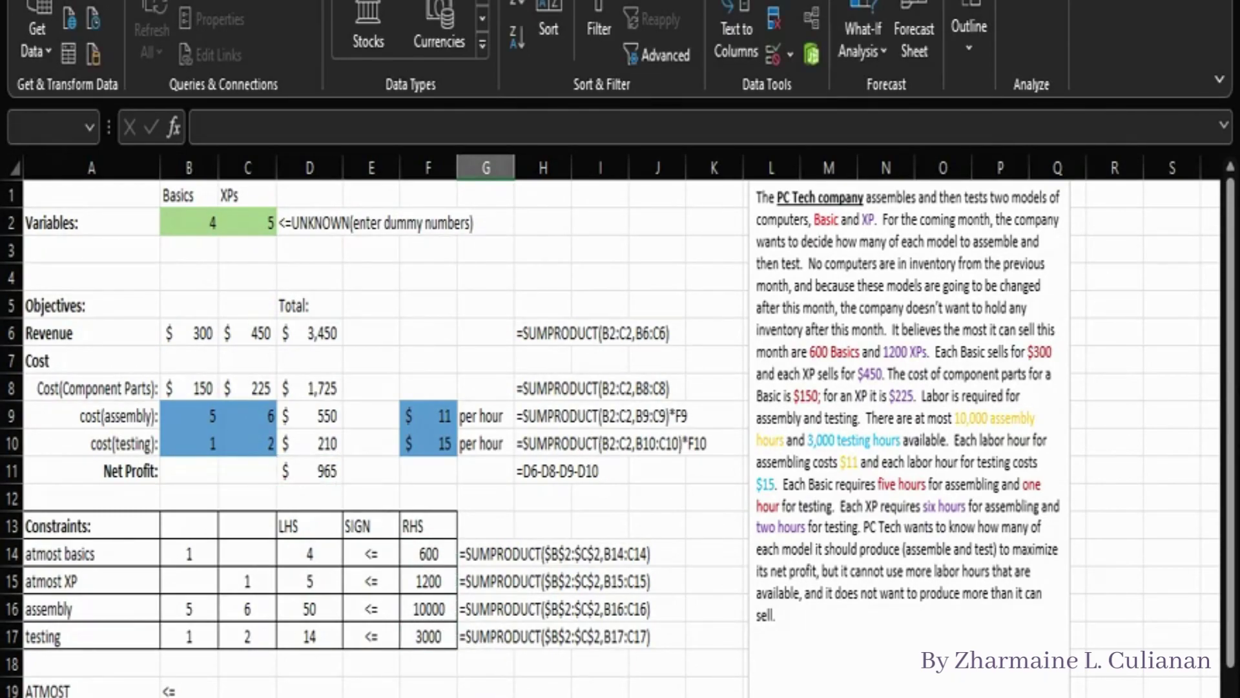
pyautogui.click(407, 421)
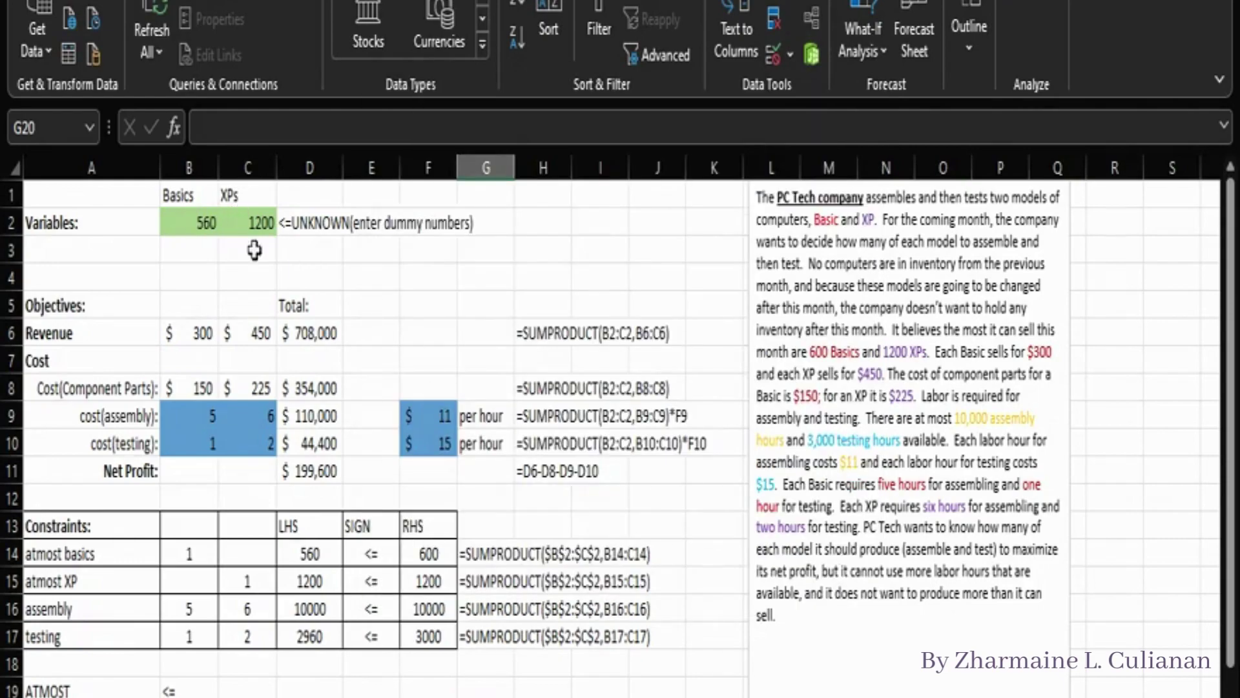
# Step: Enter the heading "Summary:" in cell D19 below the constraints table
pyautogui.click(316, 688)
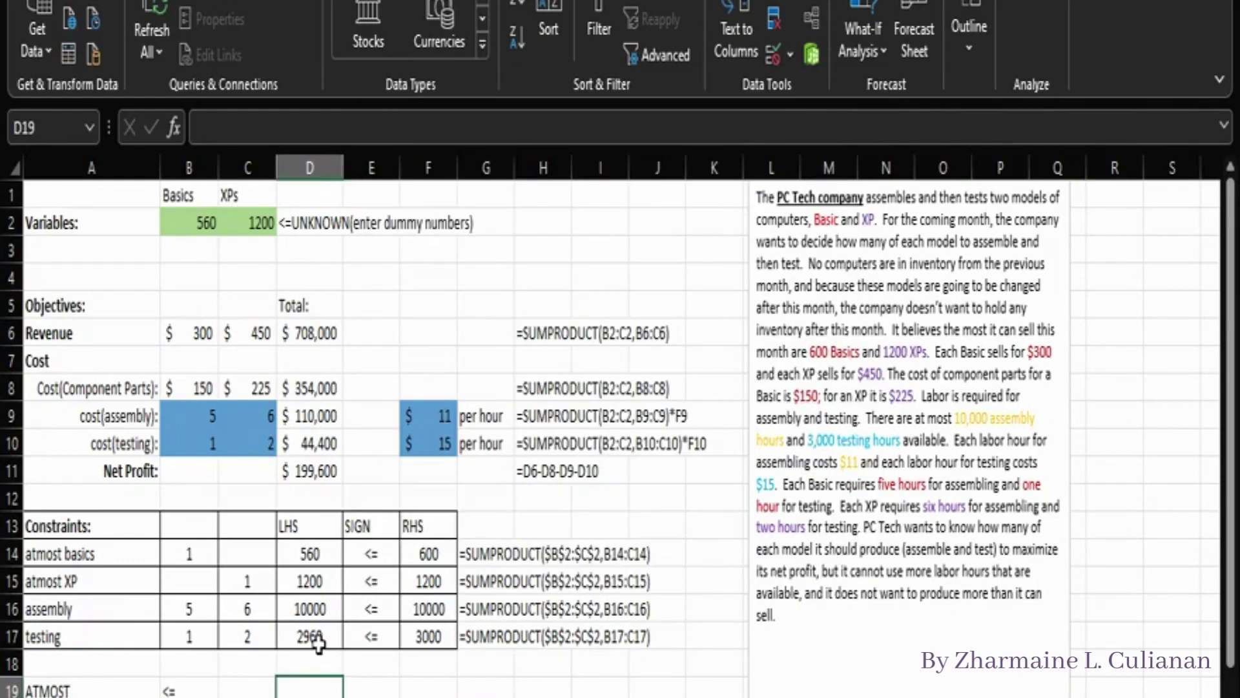
pyautogui.write('Summa')
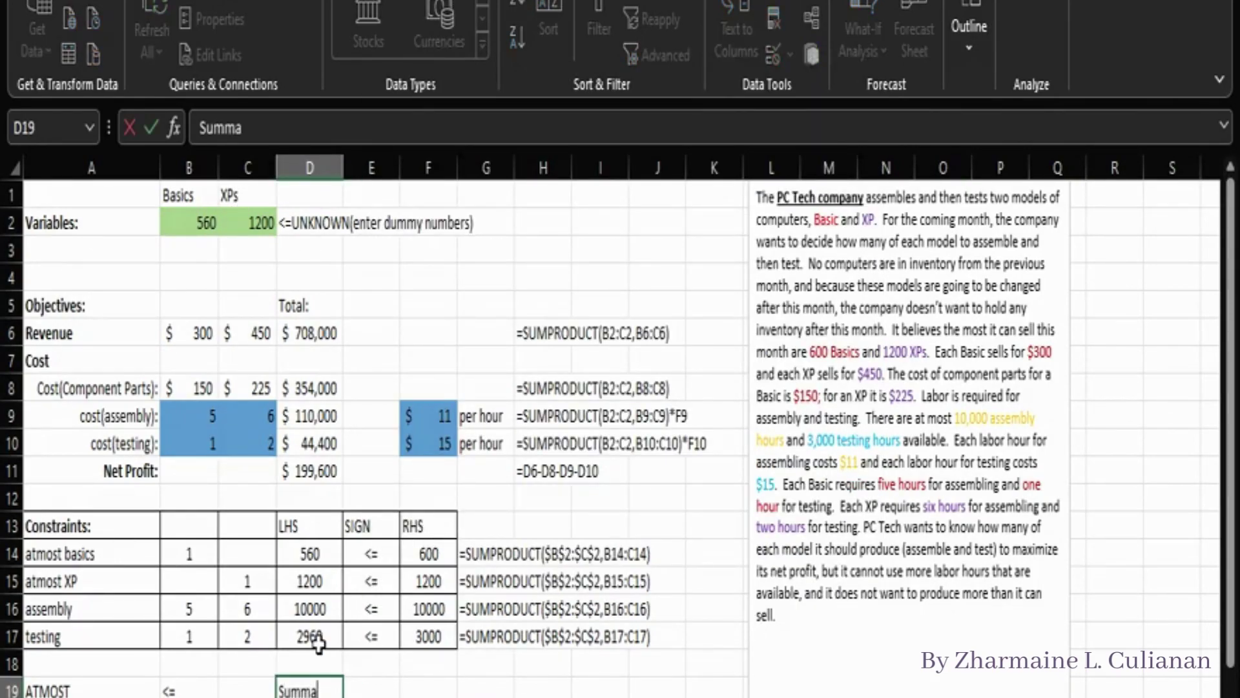
pyautogui.write('ry:')
pyautogui.press('Return')
# Step: Enter in D20 "The company should sell 560 Basic computers and 1200 XP computers to get the maximum profit of $199,600"
pyautogui.write('Th')
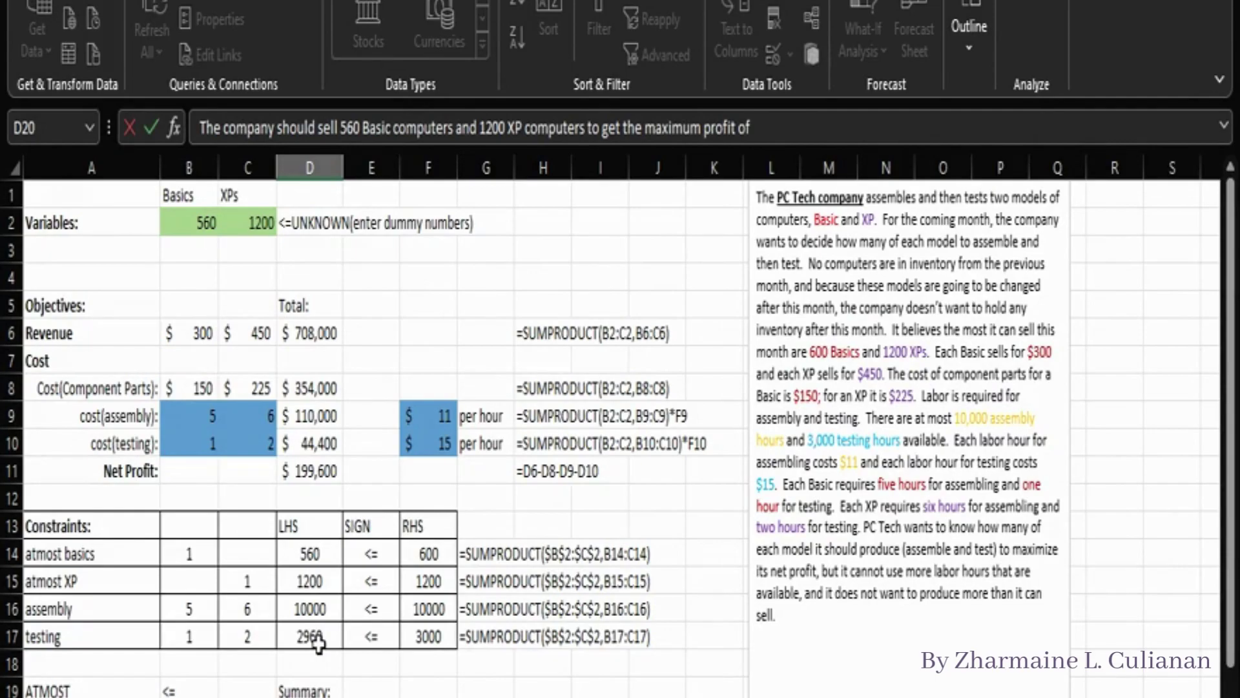
pyautogui.write('199,600')
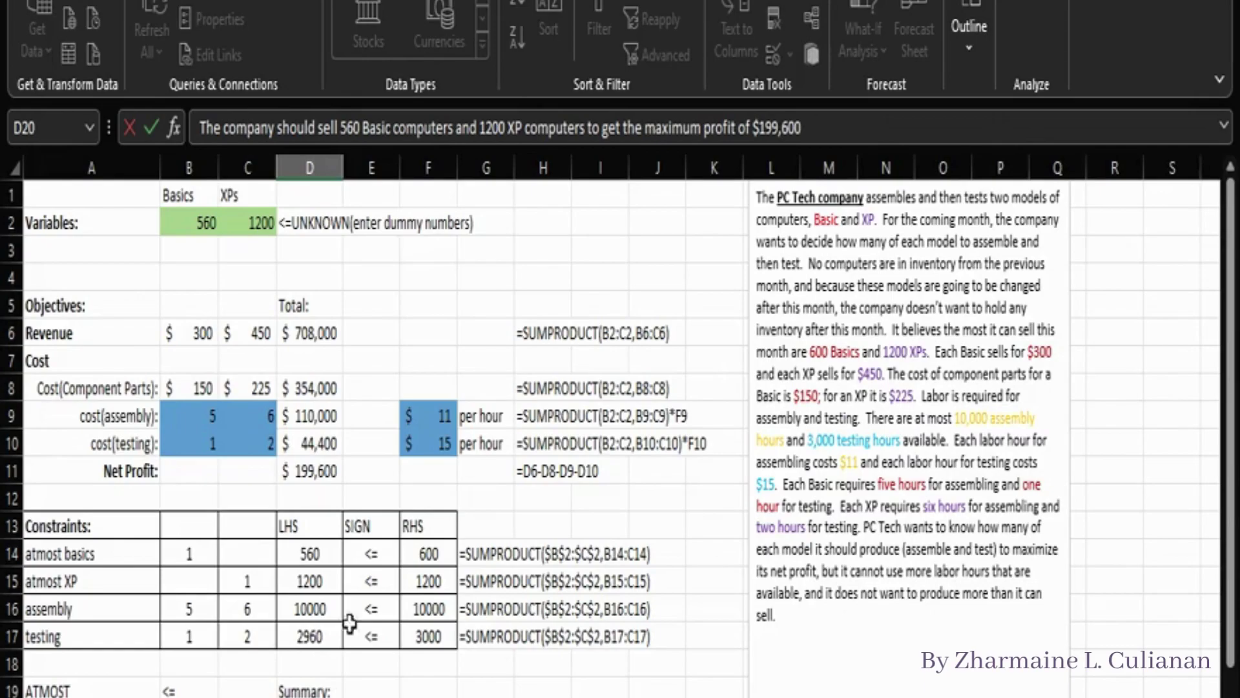
pyautogui.click(386, 688)
# Step: Move the problem description text box rightward so that its left edge sits in column M
pyautogui.click(762, 638)
pyautogui.click(714, 697)
pyautogui.click(486, 697)
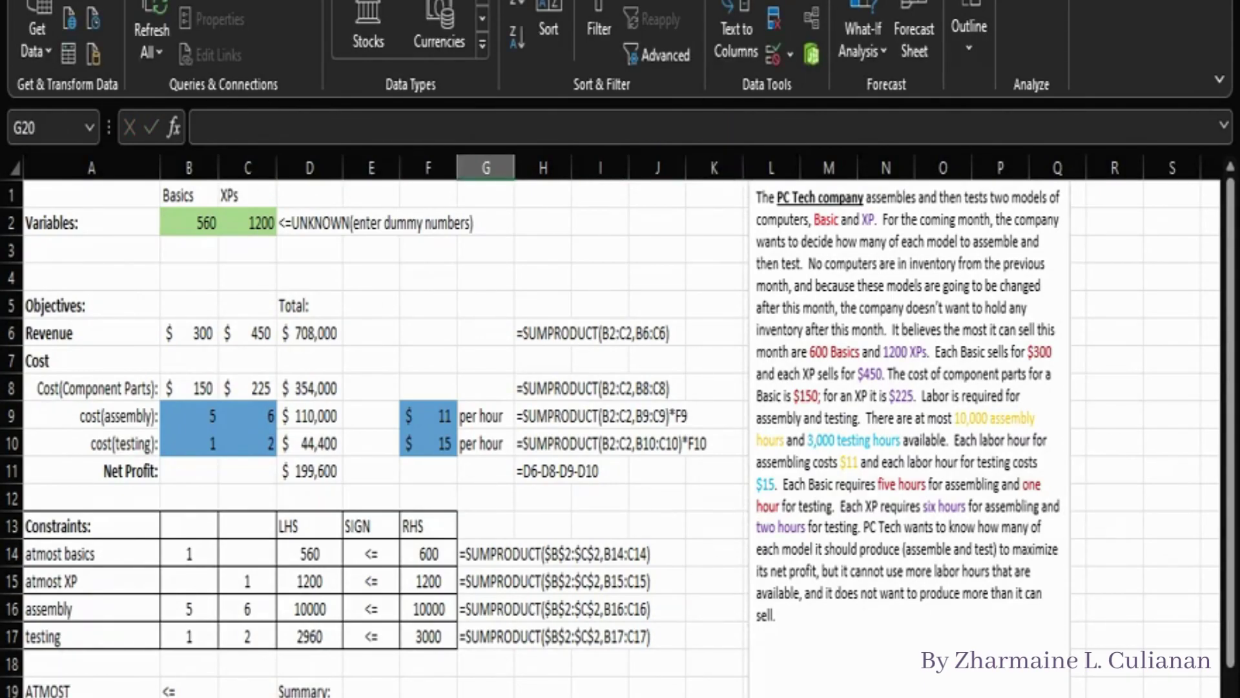
pyautogui.click(749, 581)
pyautogui.moveTo(750, 568); pyautogui.dragTo(840, 567)
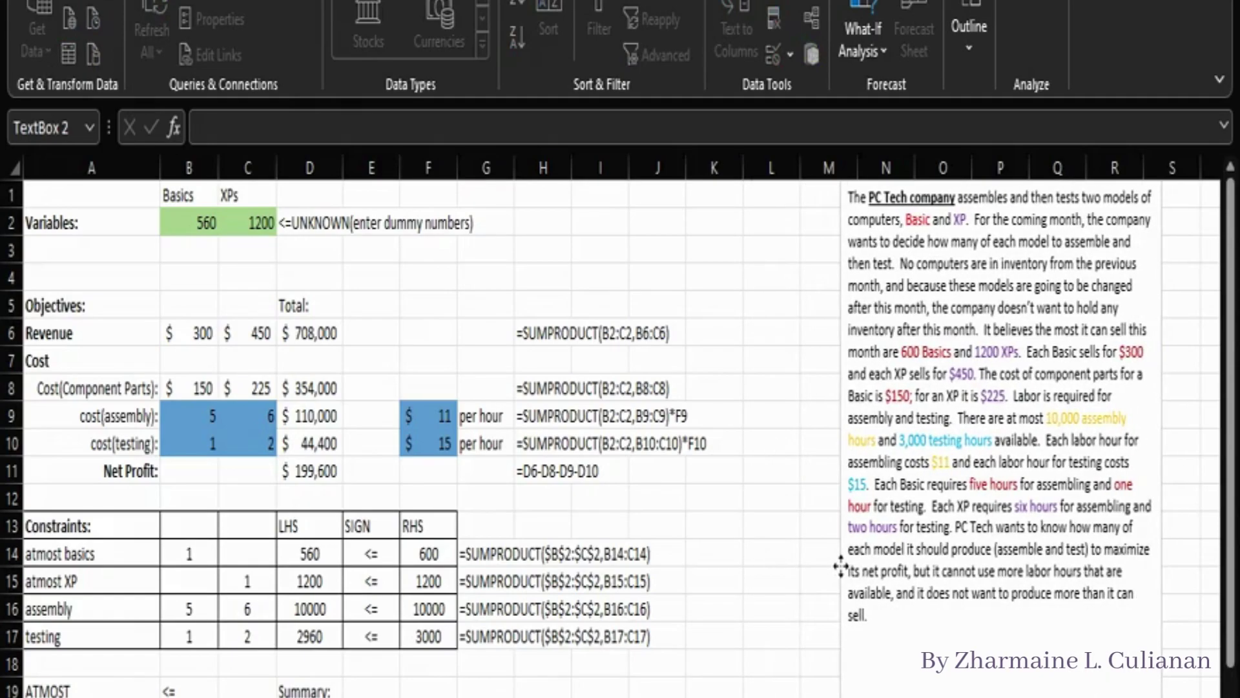